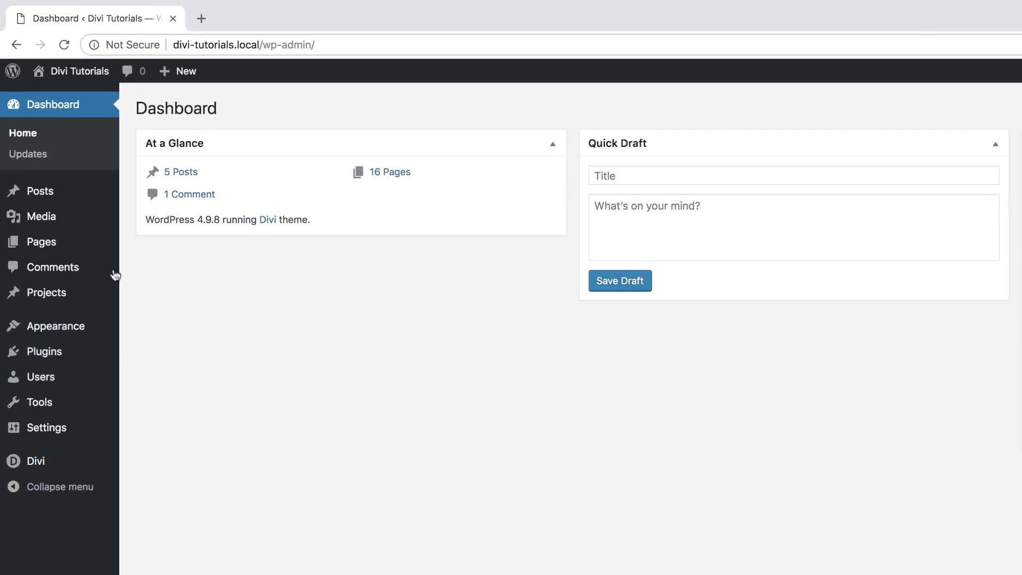
Create a new page titled '5 Buttons' and open it in the Divi Visual Builder.
mouse_move(39, 245)
click(160, 268)
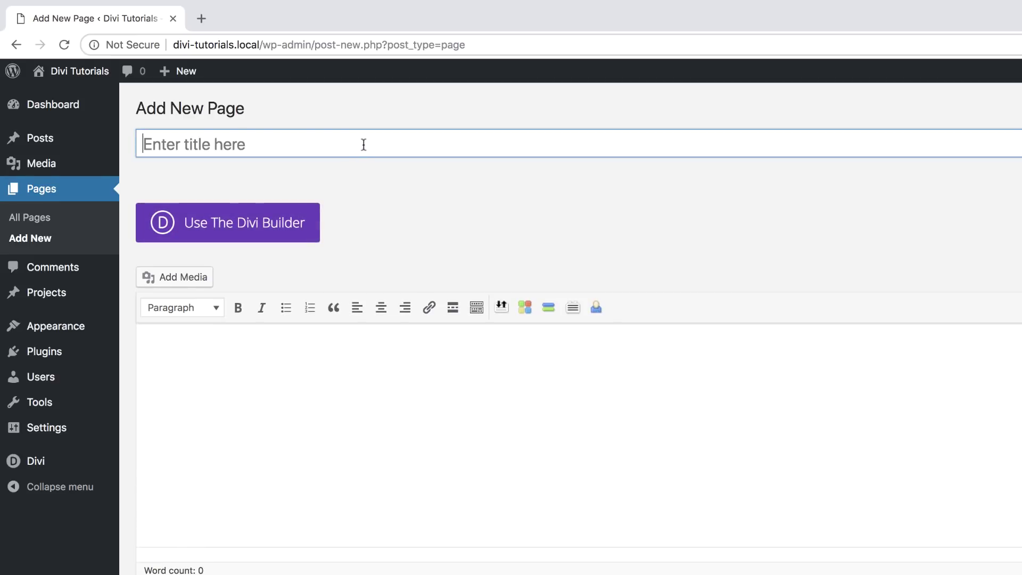
text(5 Buttons)
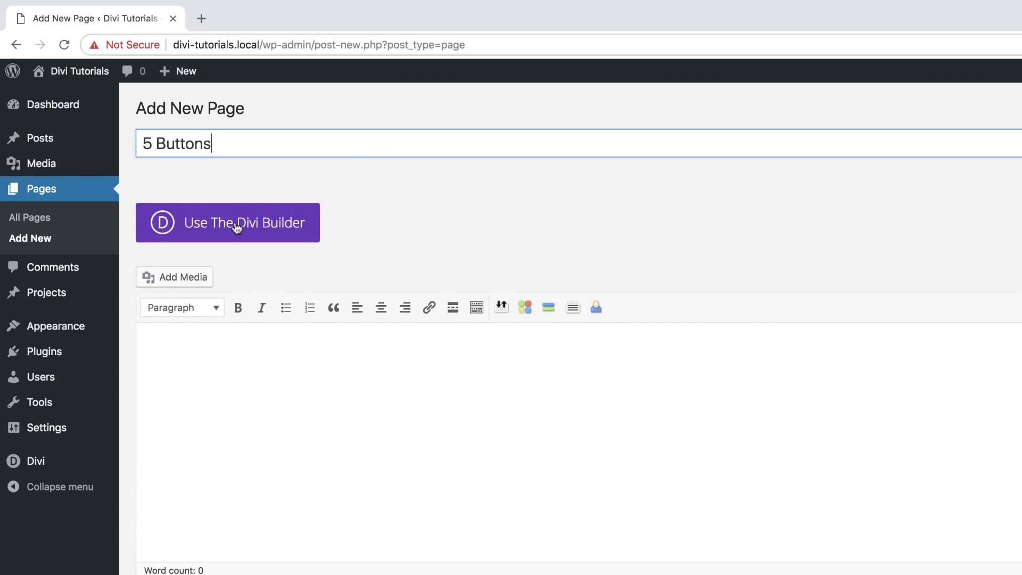
click(236, 224)
click(414, 223)
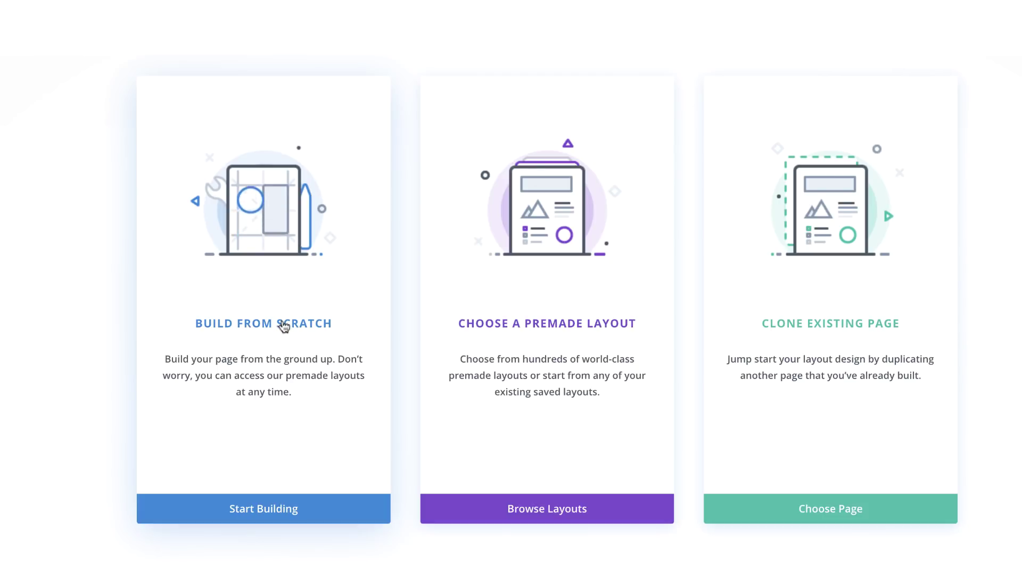
Build from scratch with a one-column row and add a Button module to it.
click(263, 326)
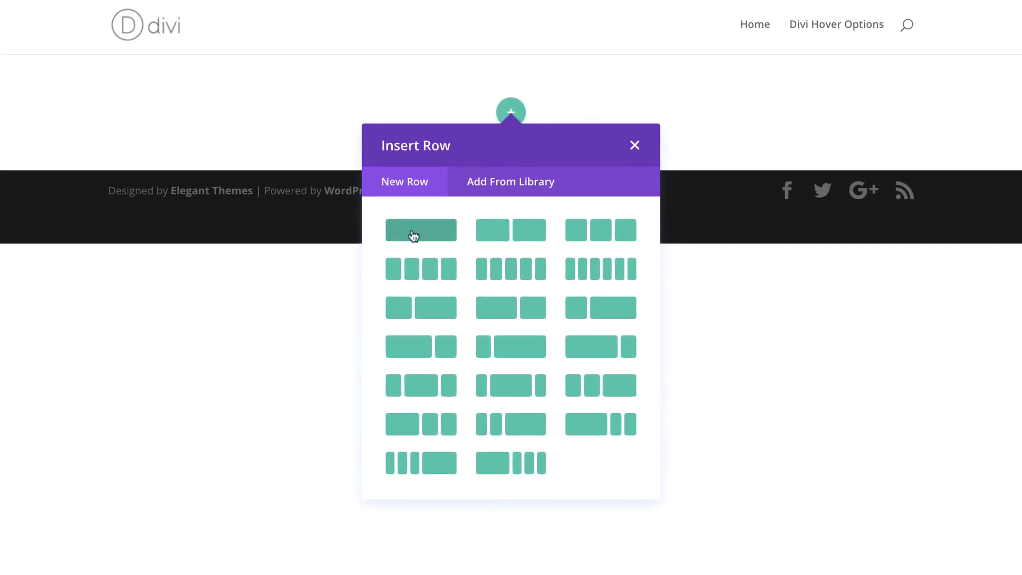
click(418, 233)
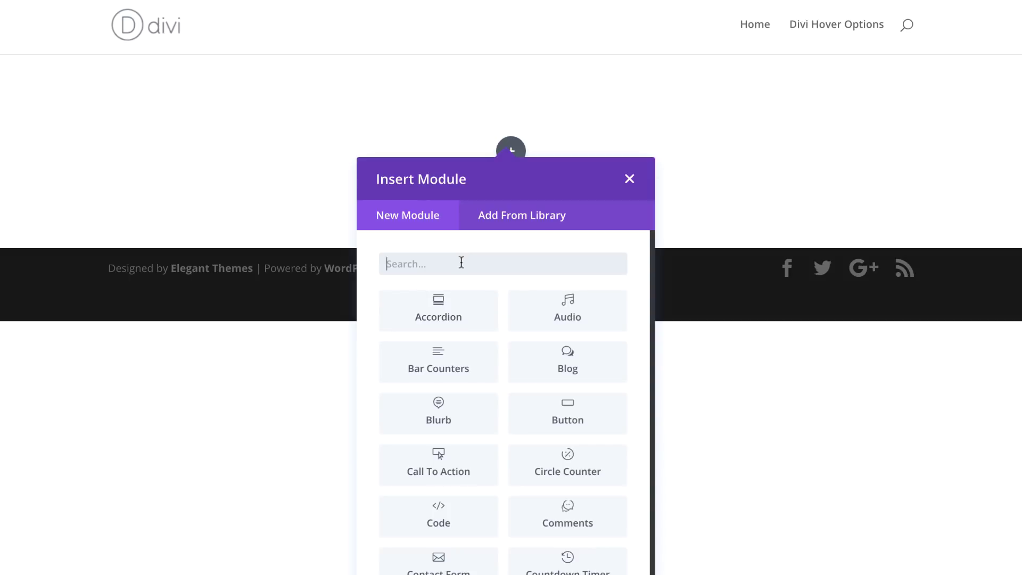
text(butt)
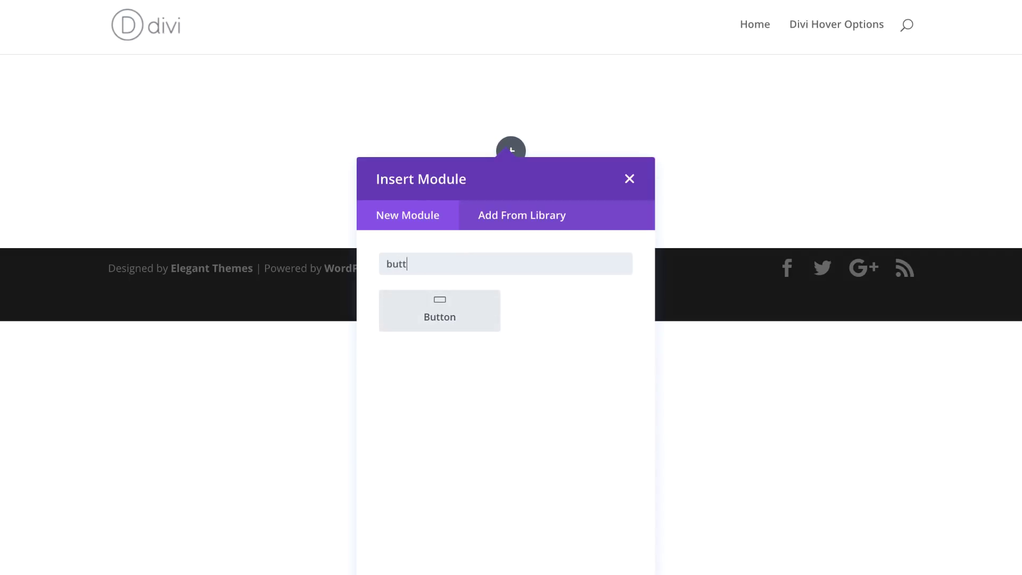
click(444, 309)
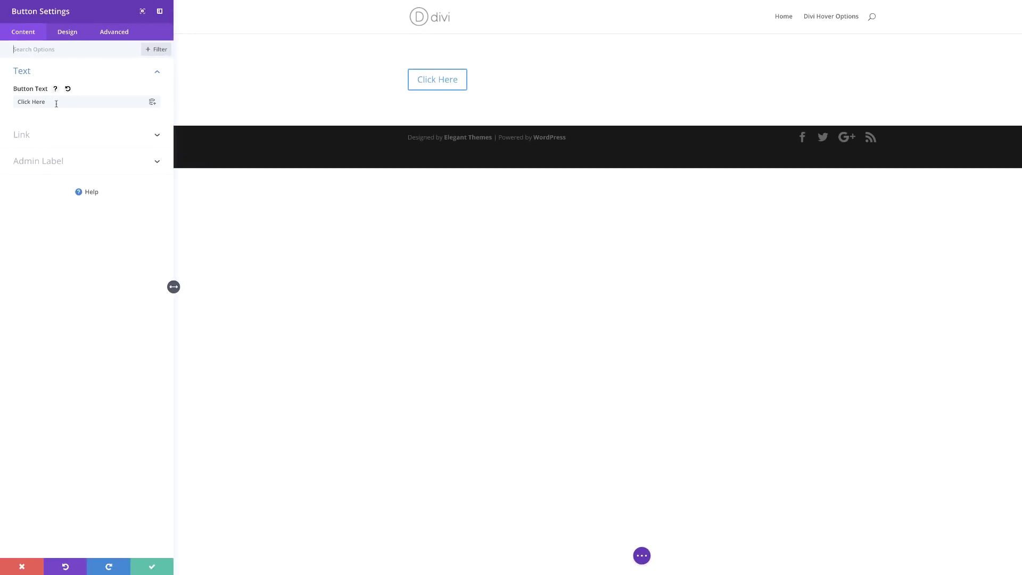
Replace the 'Click Here' button text with 'Get Started' and edit its link URL.
double_click(55, 103)
triple_click(56, 103)
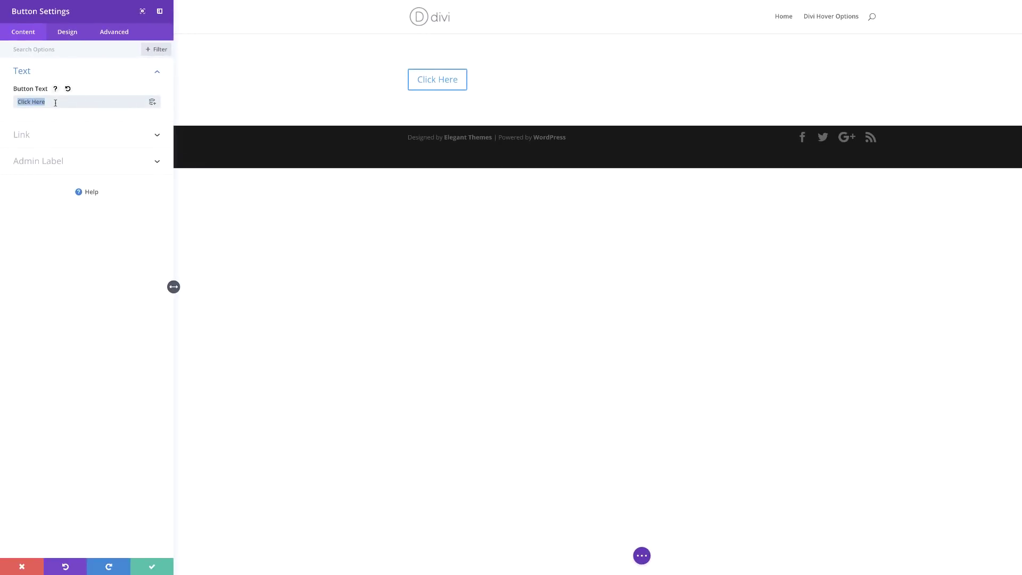
text(Get Started)
click(39, 135)
click(33, 133)
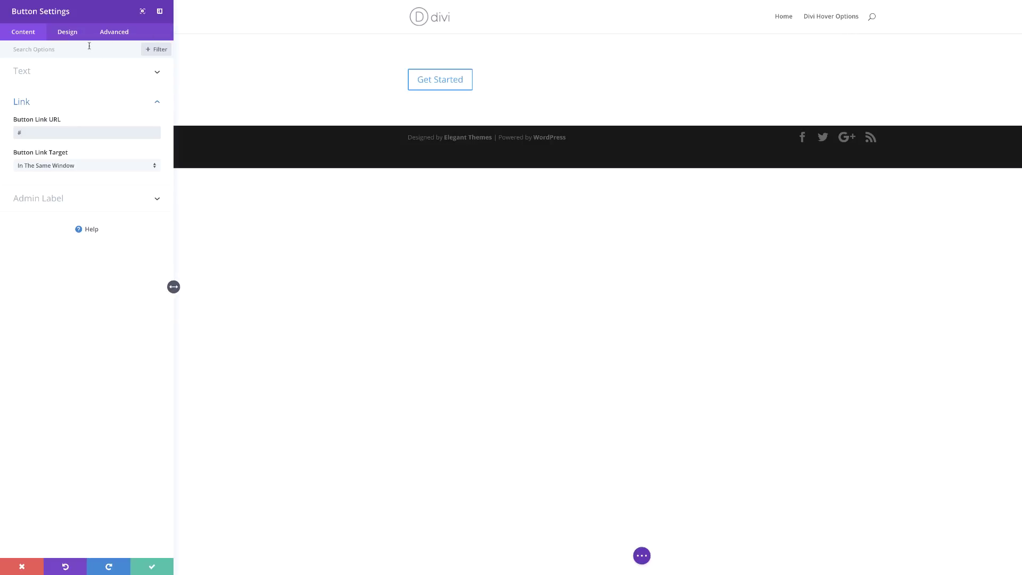
Turn on custom button styles and make the button text white.
click(67, 33)
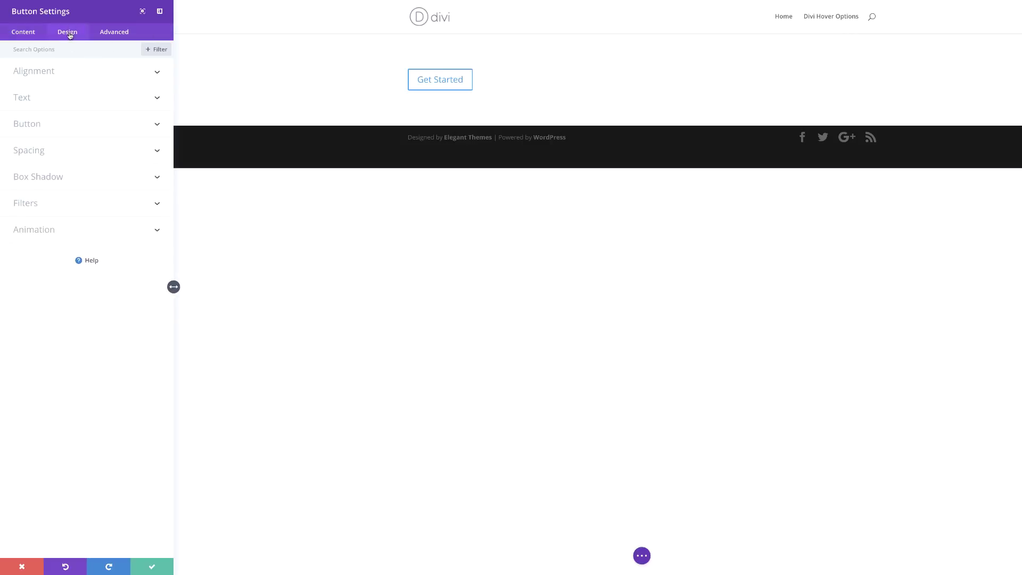
click(36, 126)
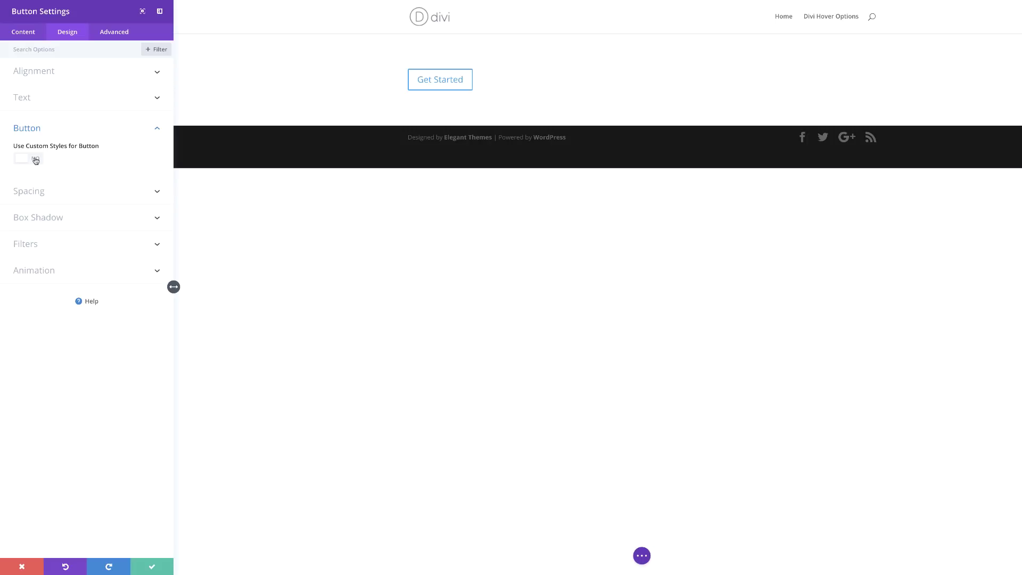
click(35, 160)
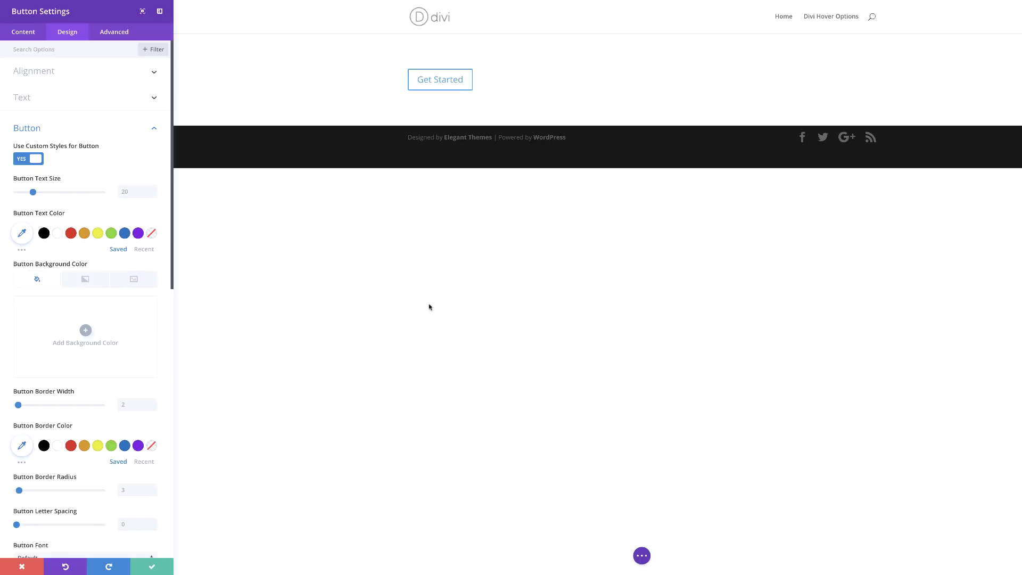
click(58, 235)
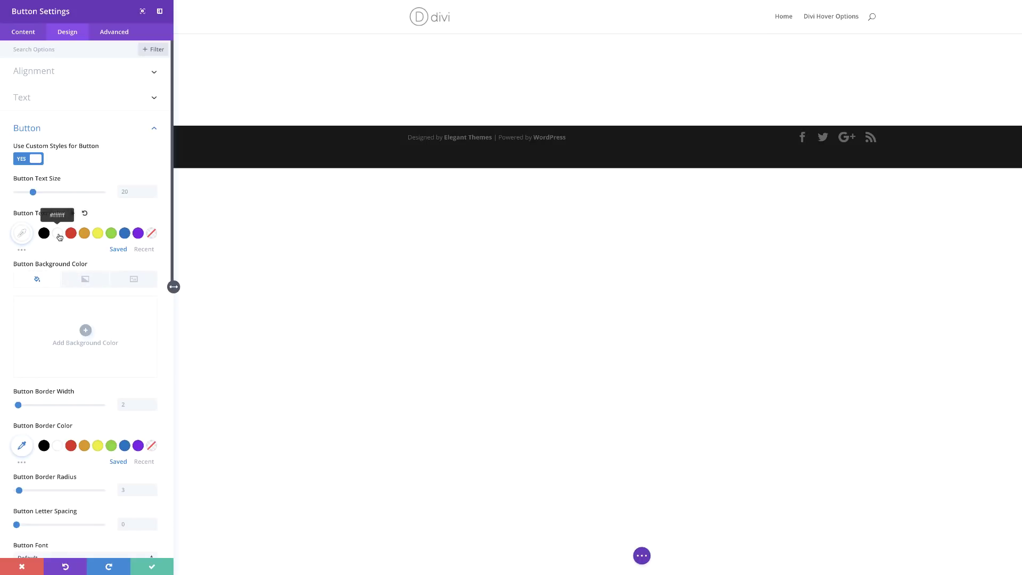
click(24, 234)
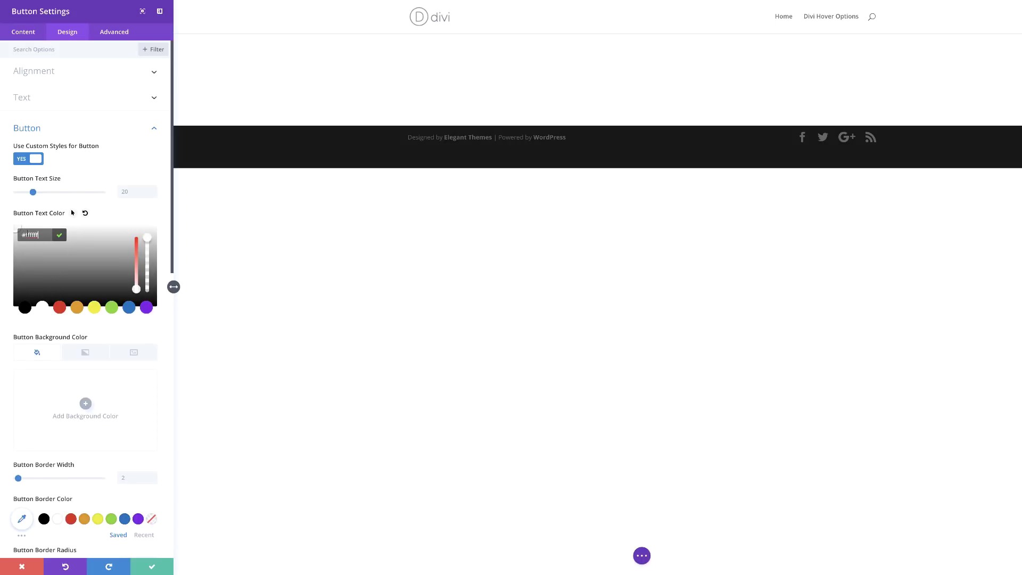
click(131, 217)
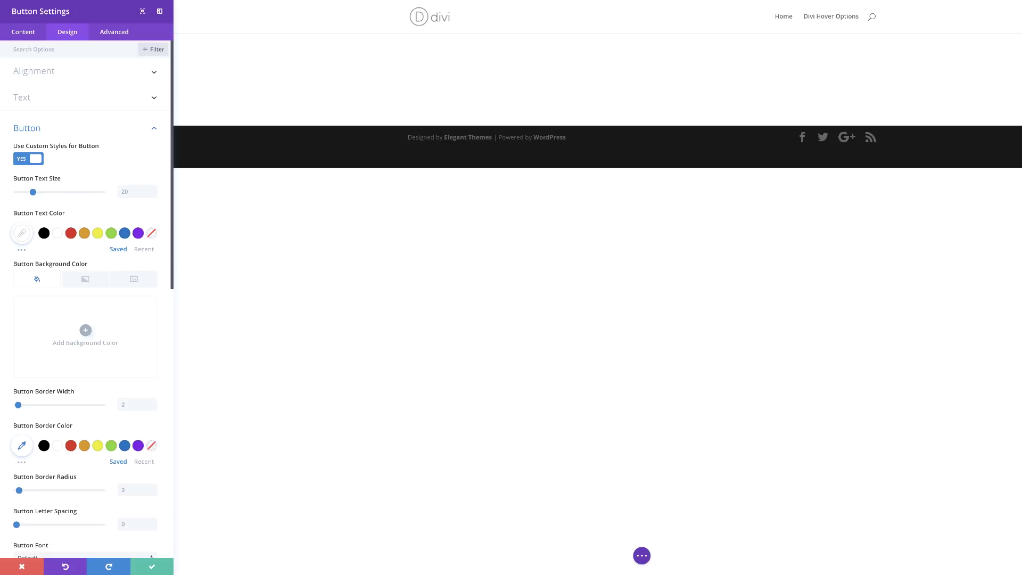
Give the button a navy #324376 background and a border width of 0.
click(85, 331)
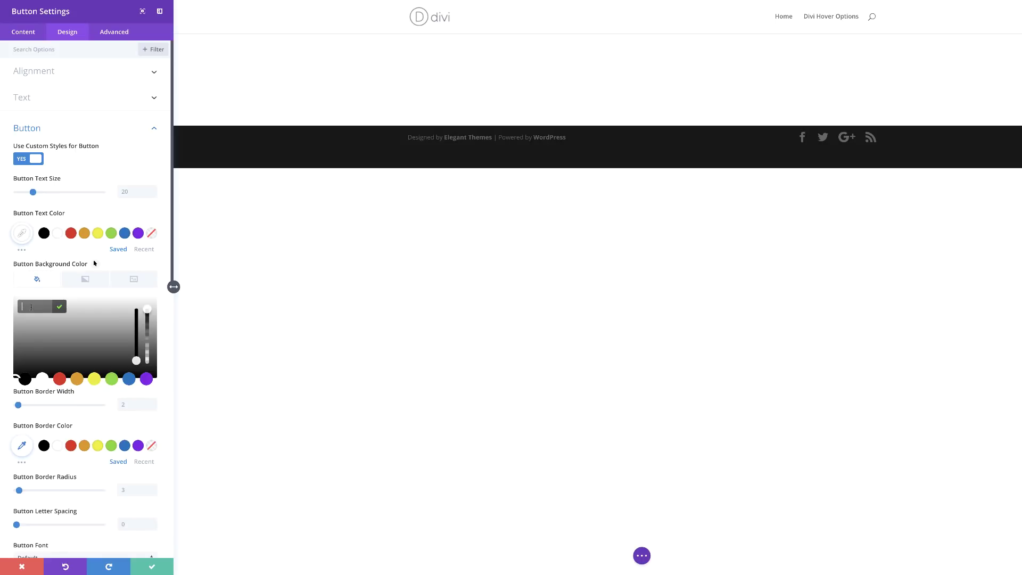
text(#324376)
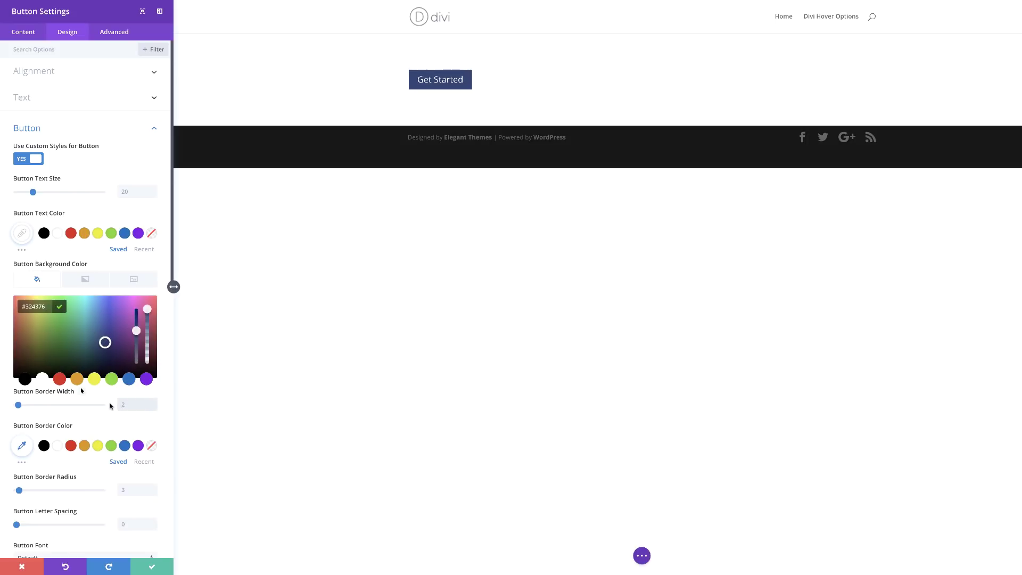
text(0)
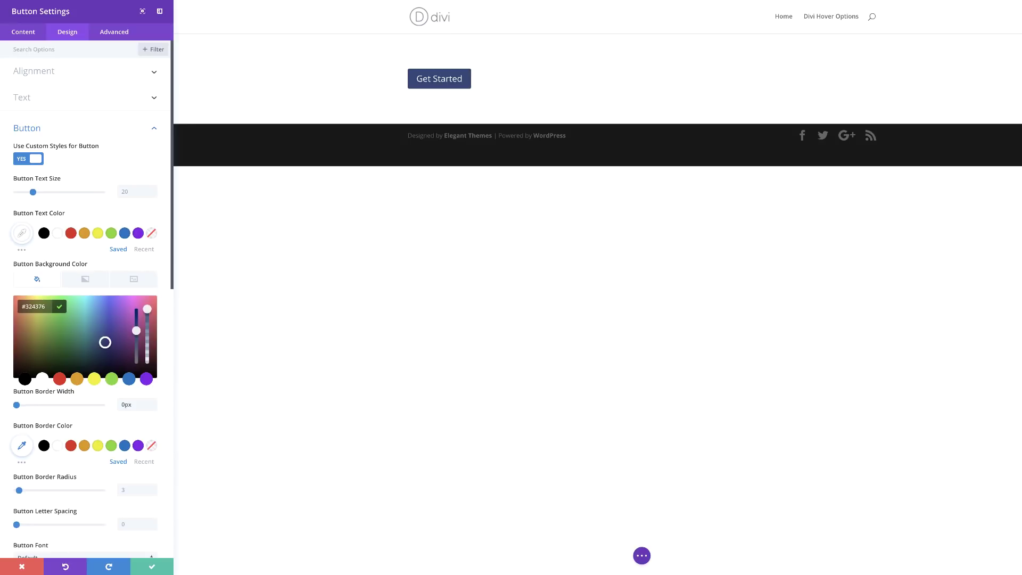
Finish the 0px border width, then make the button text uppercase with a double underline.
scroll(109, 442, down, 2)
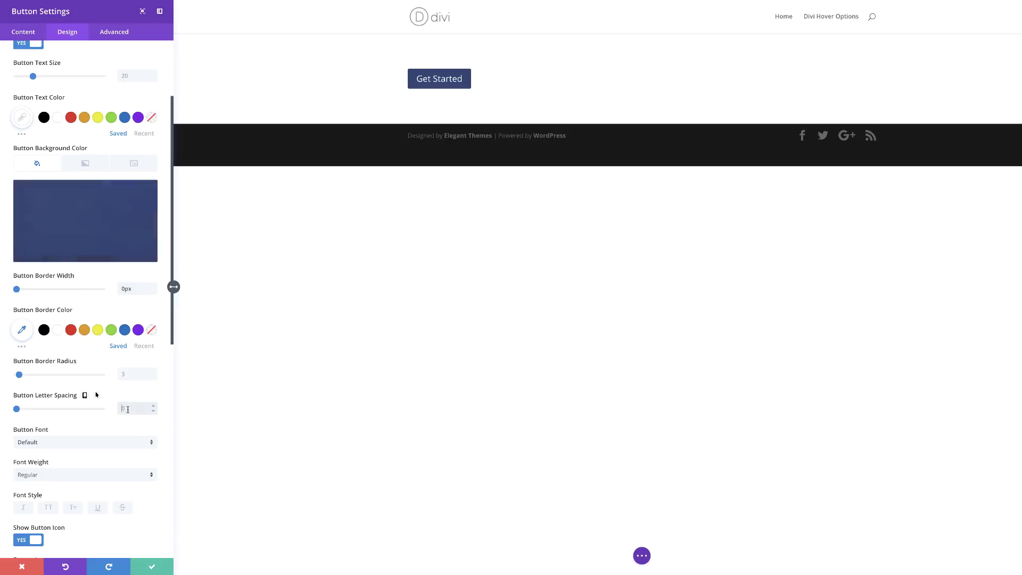
text(px)
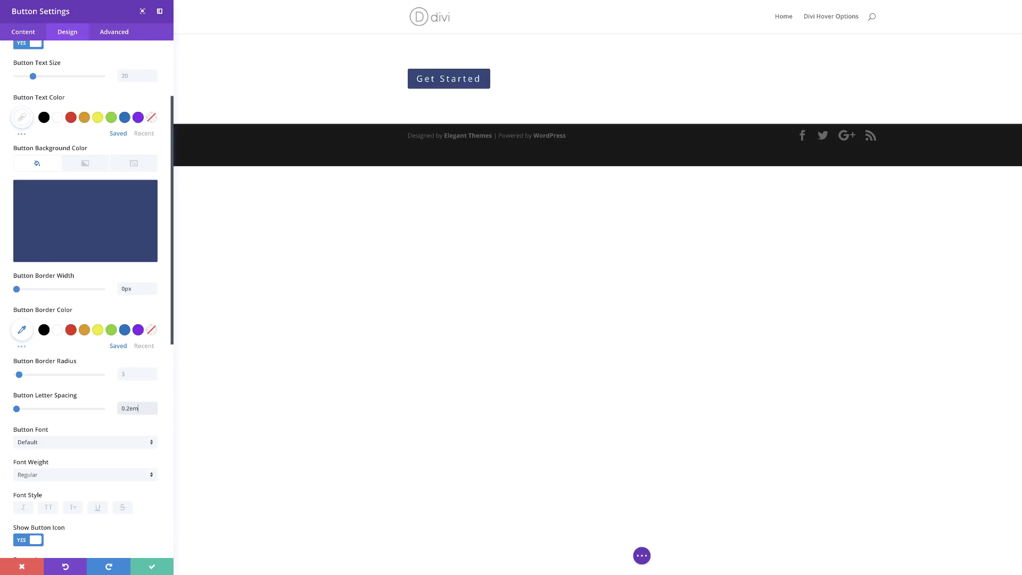
scroll(88, 478, down, 3)
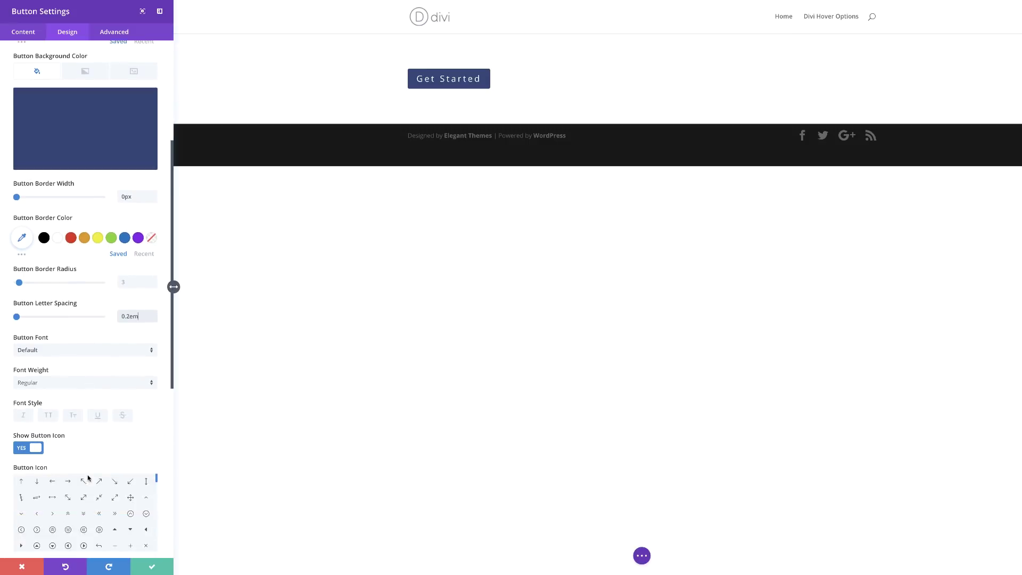
click(48, 377)
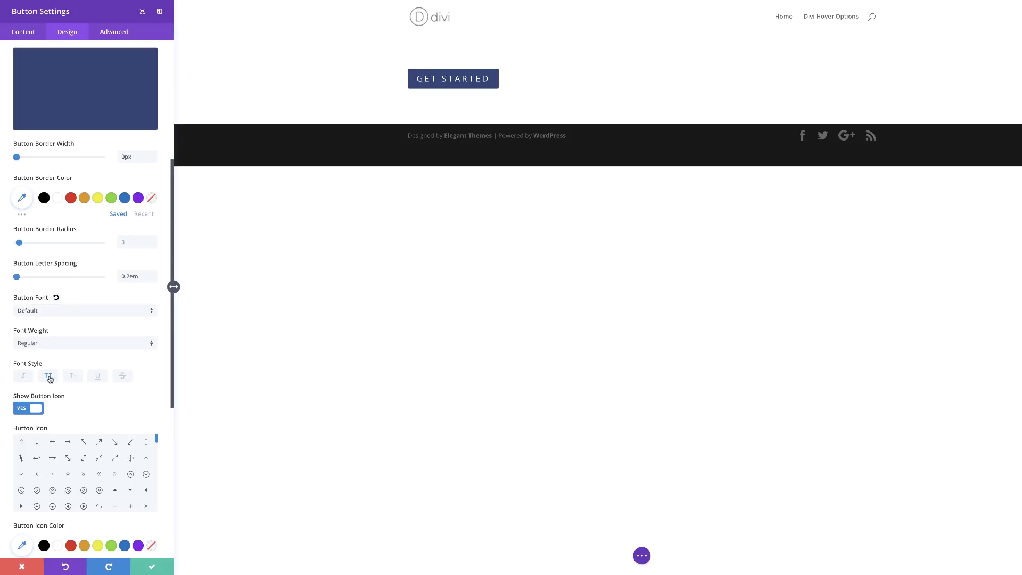
click(100, 380)
scroll(82, 471, down, 2)
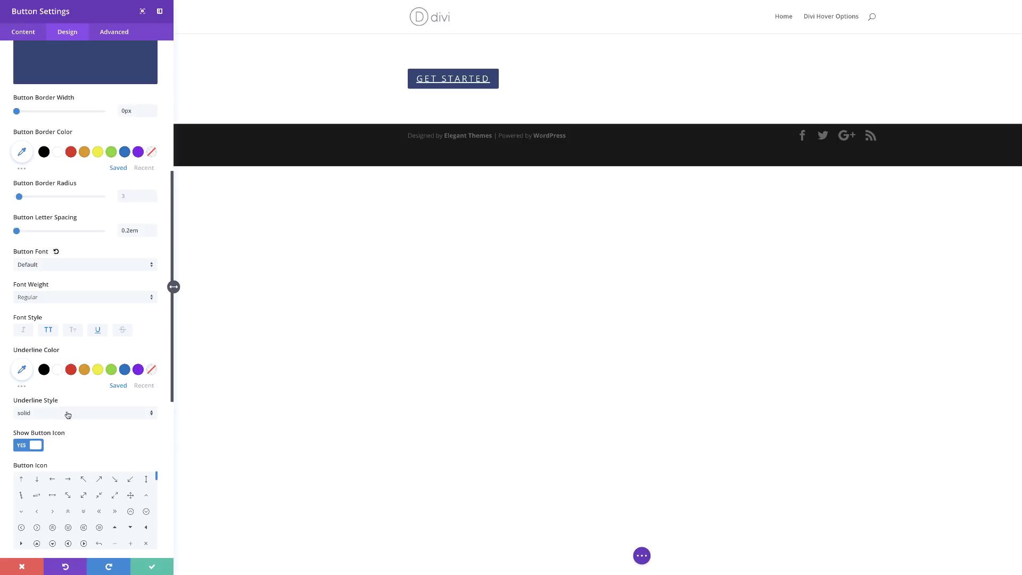
click(67, 414)
click(59, 436)
Set the button icon colour to red #ff4751 and place the icon on the left.
scroll(133, 424, down, 1)
scroll(154, 419, down, 3)
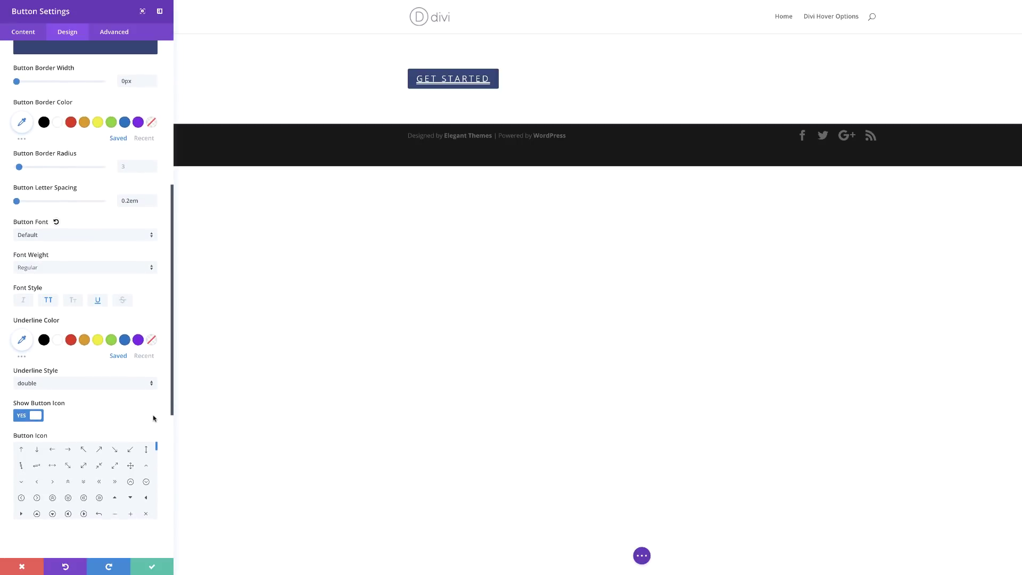
scroll(153, 419, down, 1)
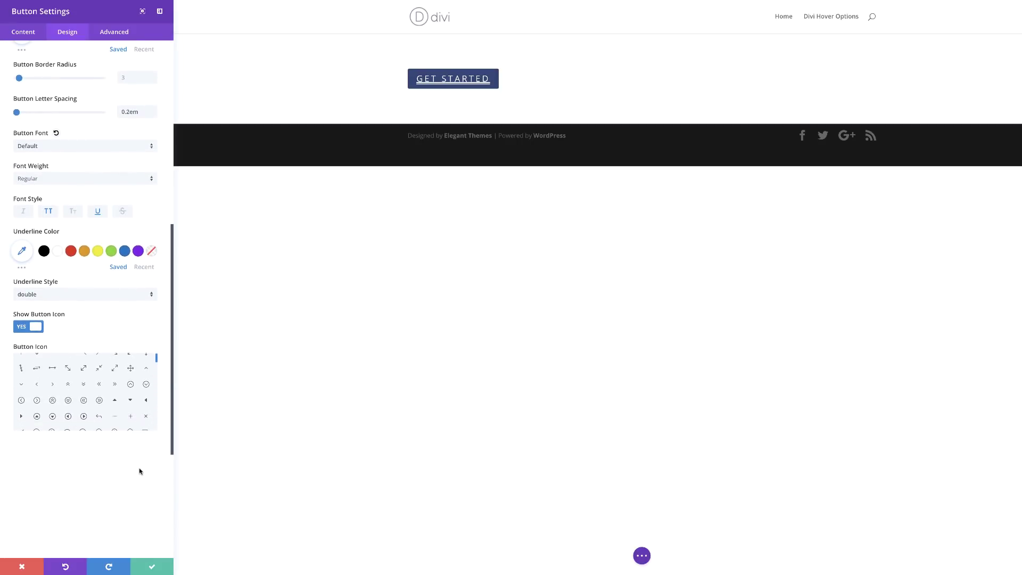
scroll(140, 470, down, 8)
click(22, 235)
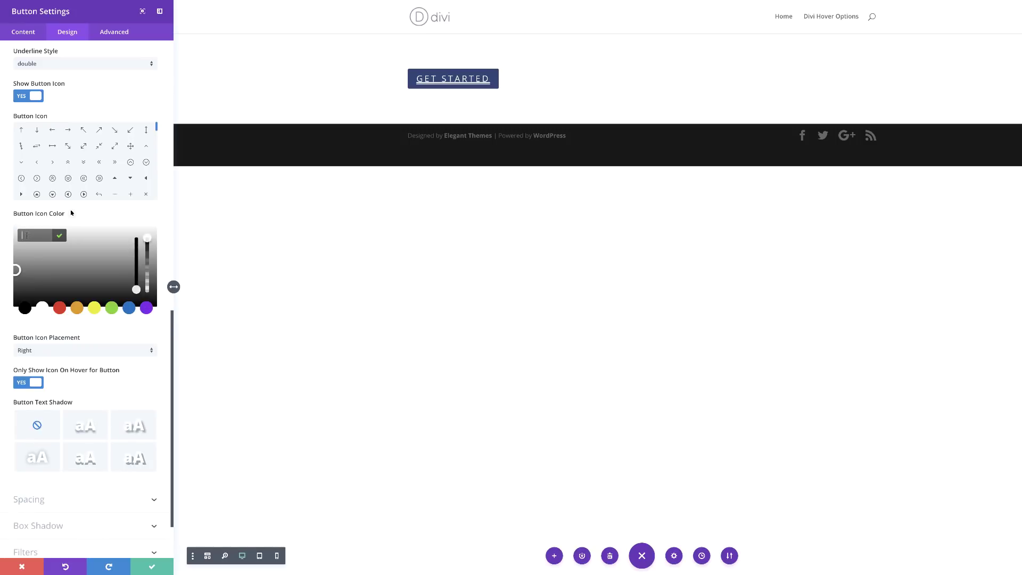
text(#ff4751)
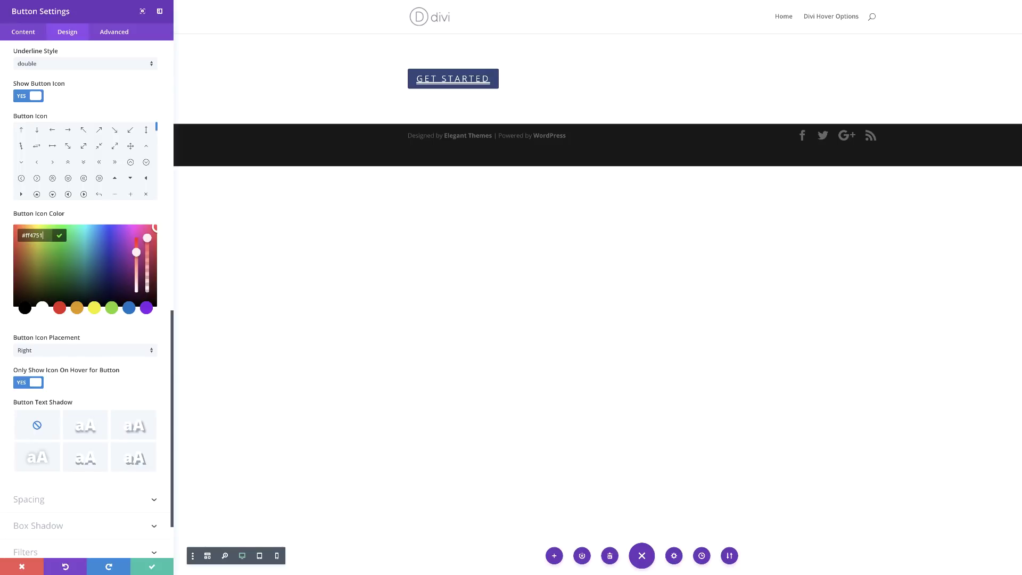
click(98, 350)
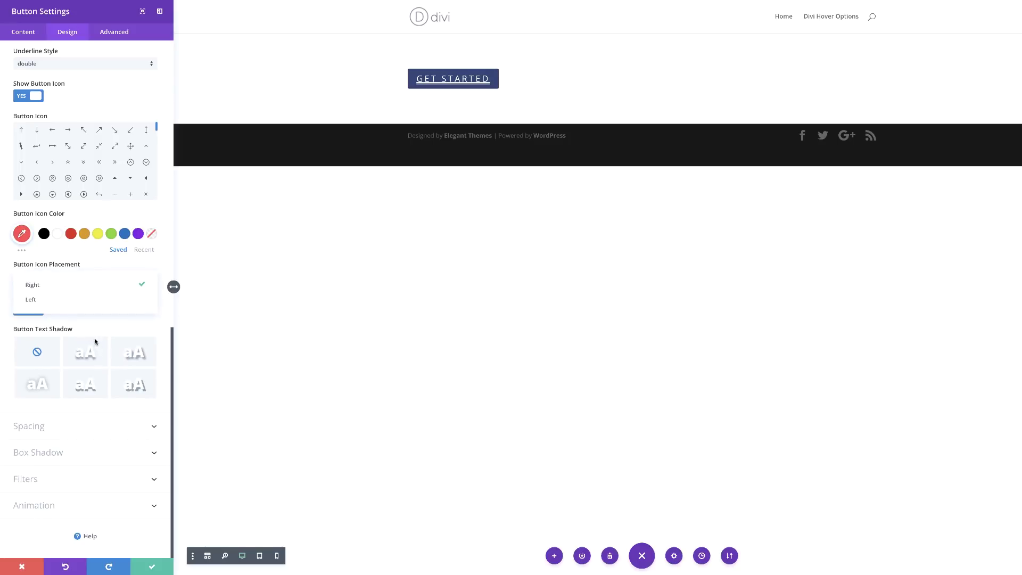
click(54, 304)
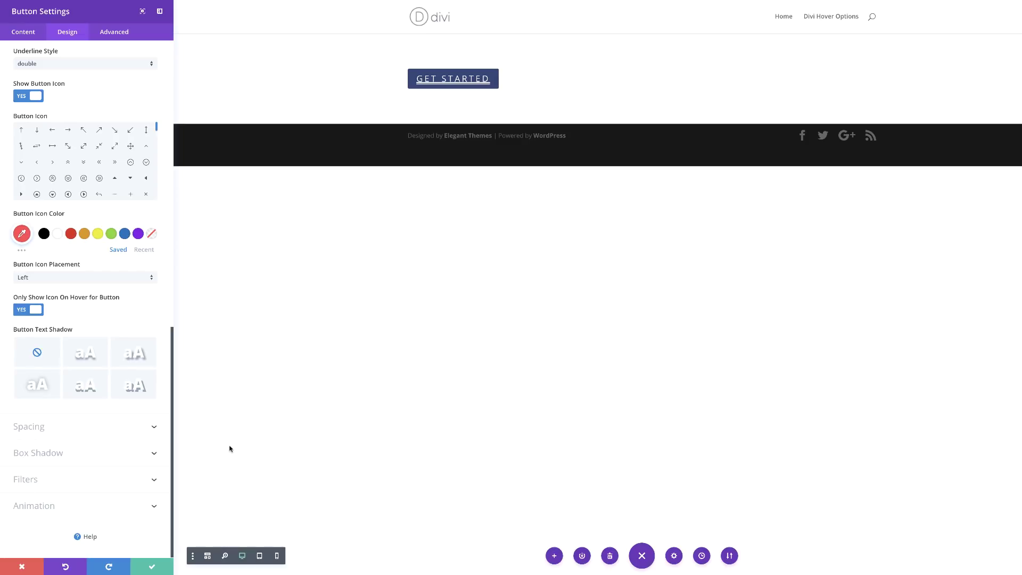
click(39, 429)
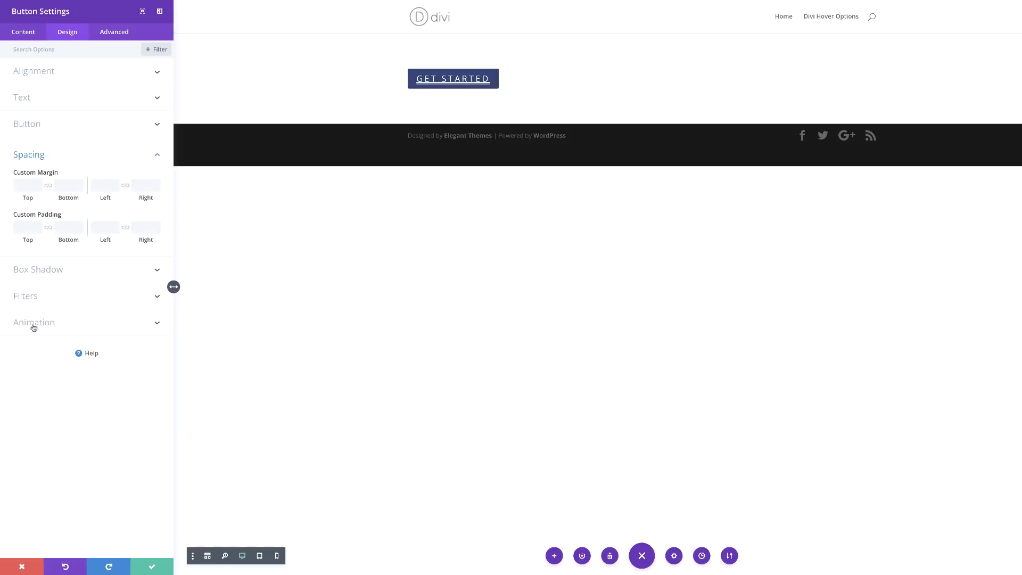
Pad the button 40px left and 20px right, and add an inner shadow offset 22px horizontally, 0px vertically.
drag(105, 234, 116, 241)
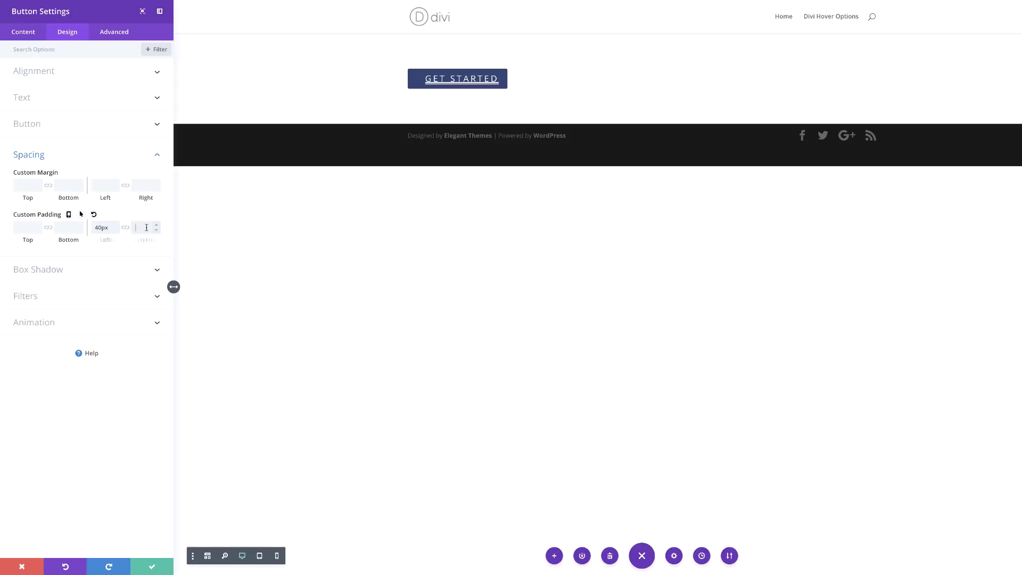
text(20px)
click(46, 270)
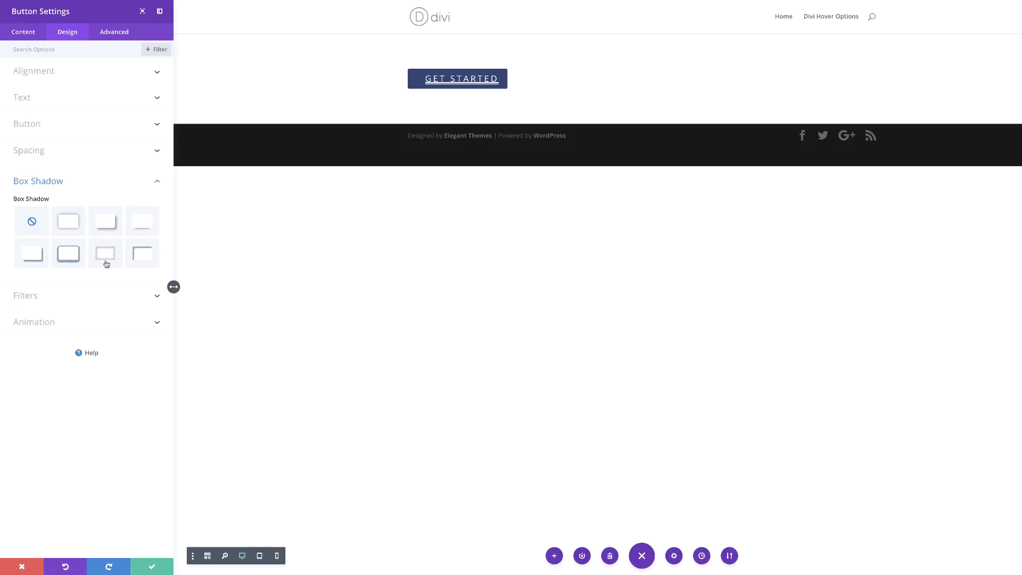
click(140, 256)
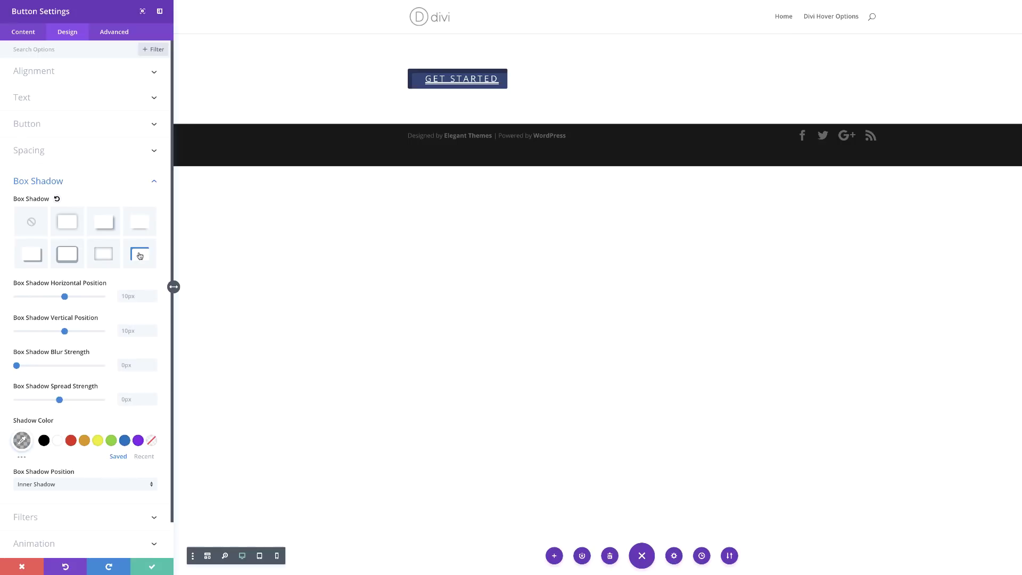
double_click(127, 296)
text(22)
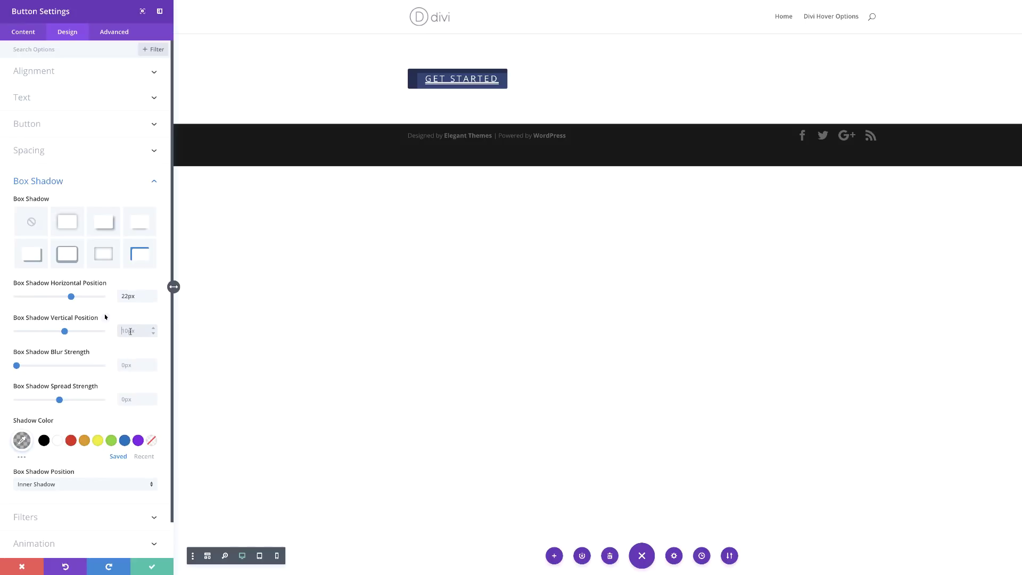
double_click(130, 331)
text(0)
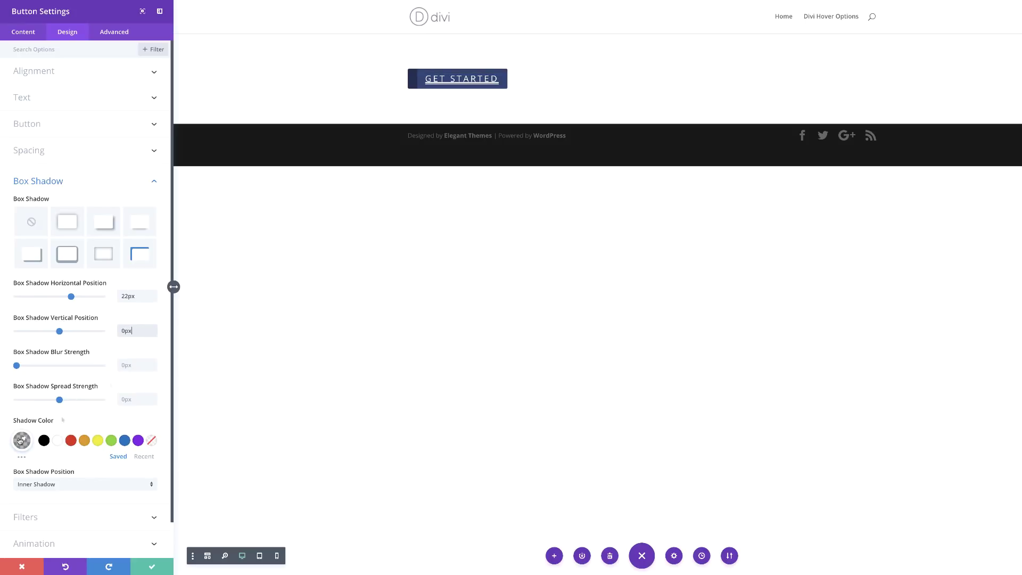
Make the inner shadow colour solid red #ff4751.
click(22, 440)
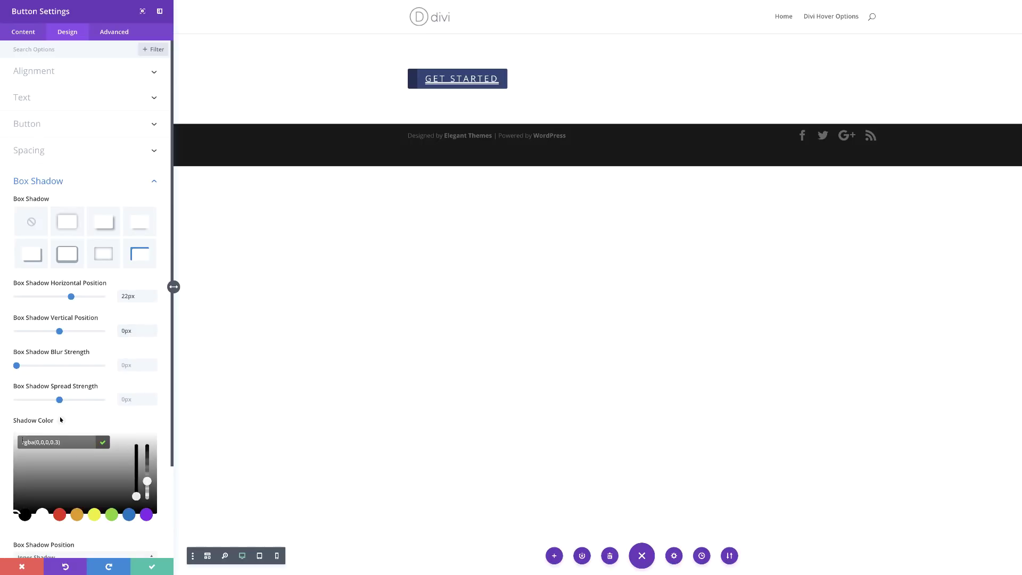
key(BackSpace)
key(BackSpace)
key(BackSpace)
key(BackSpace)
text(1))
key(Return)
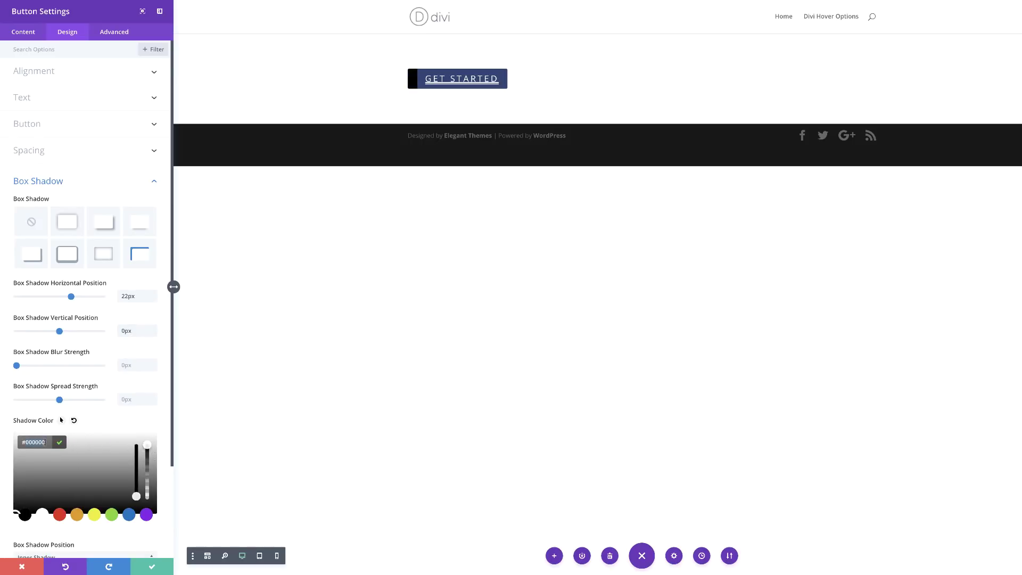
text(40px)
text(#ff4751)
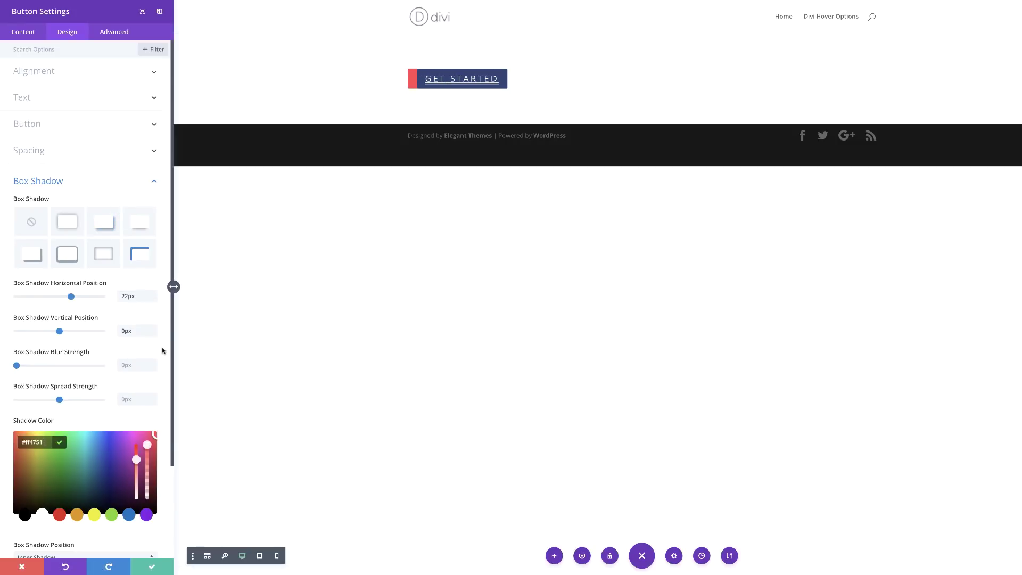
scroll(117, 350, down, 3)
scroll(117, 350, up, 3)
Choose the right-pointing triangle icon and keep it visible without hovering.
click(38, 128)
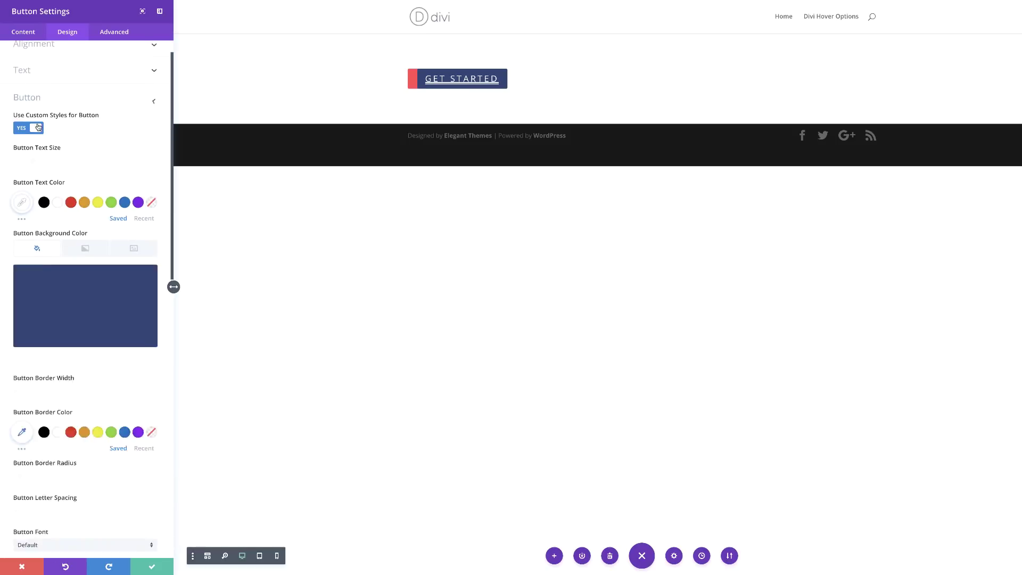
scroll(96, 389, down, 5)
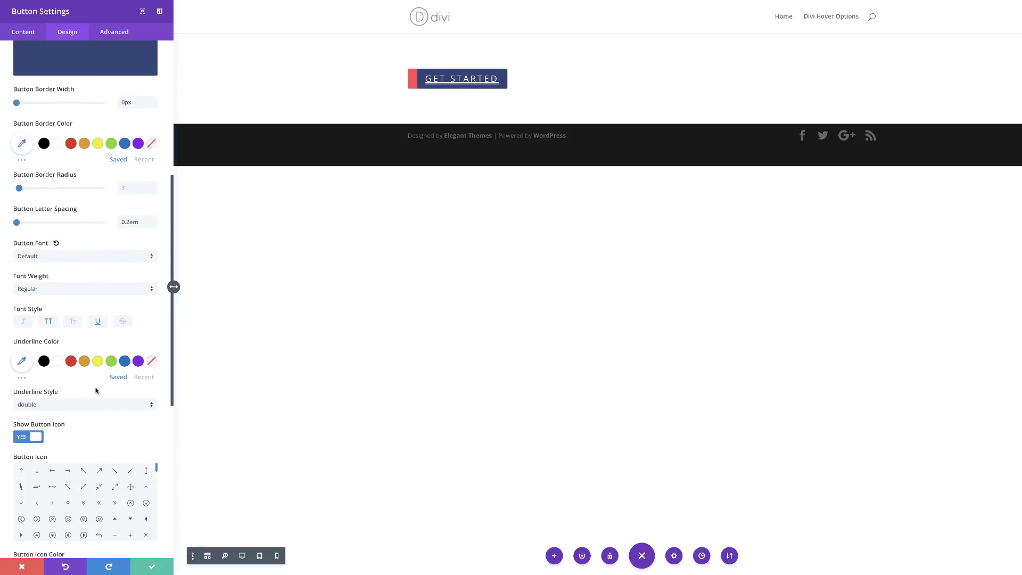
scroll(96, 389, down, 3)
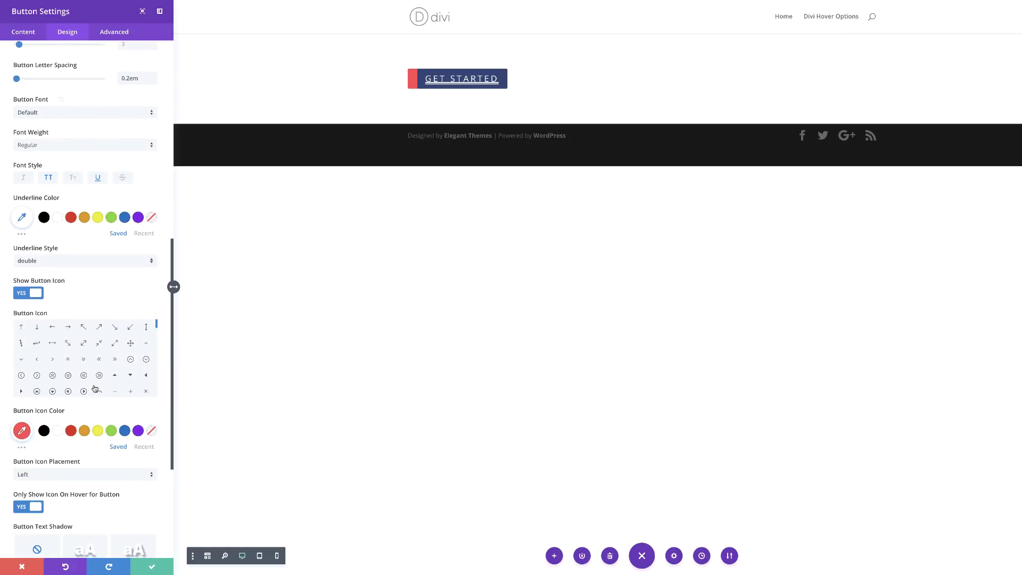
click(21, 391)
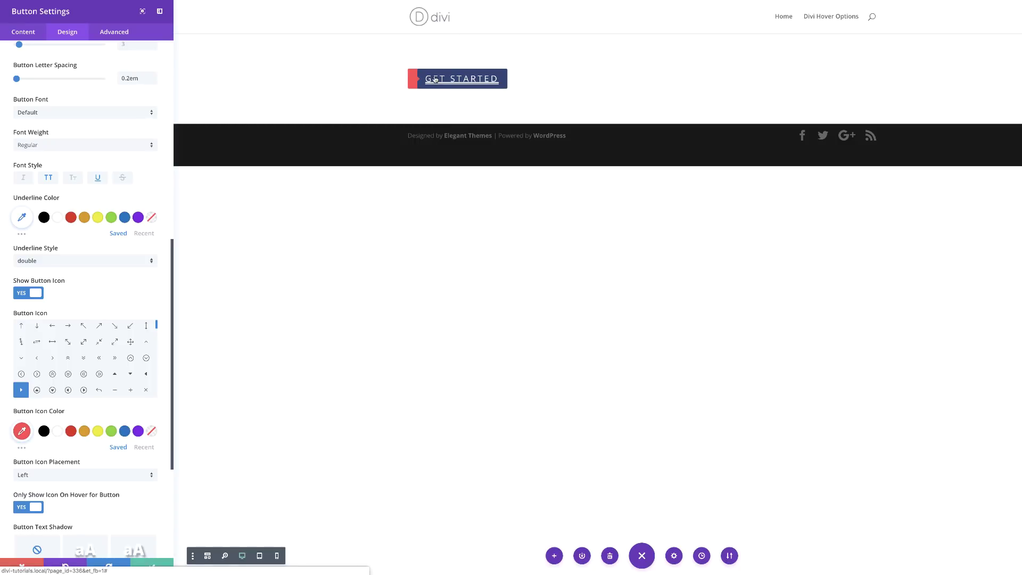
scroll(119, 511, down, 1)
scroll(119, 511, down, 1)
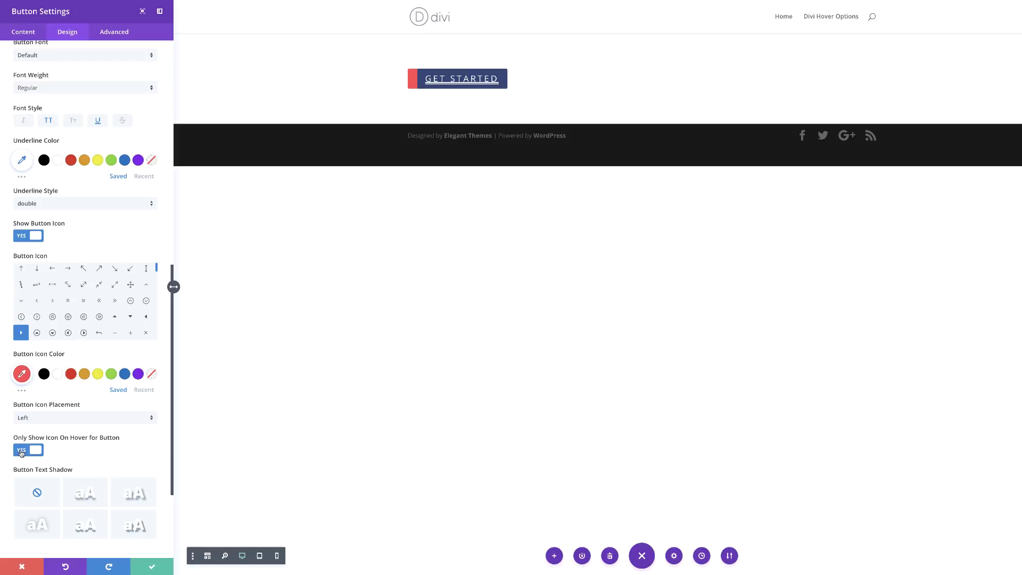
click(22, 453)
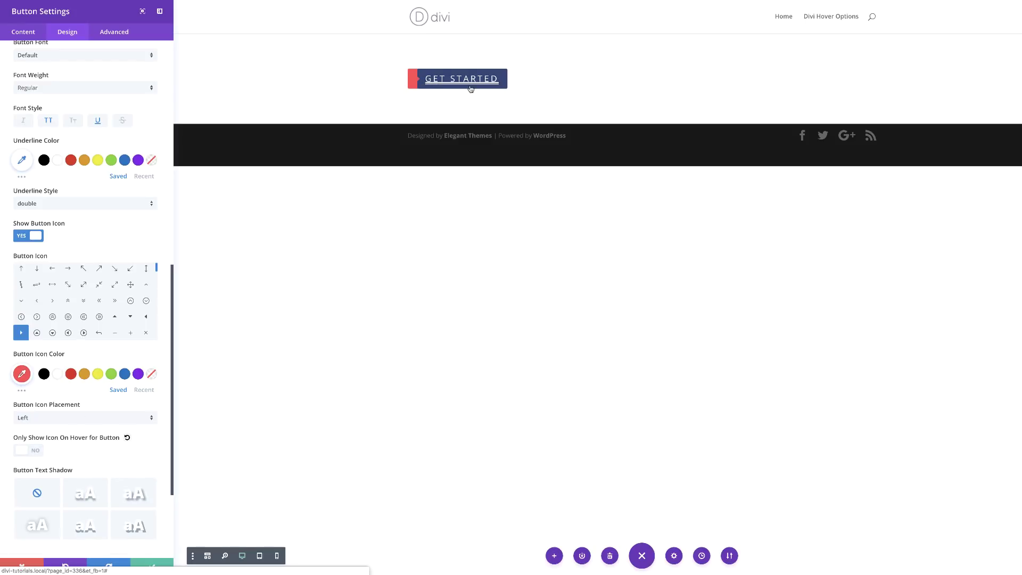
Make the button text bold and save the button settings.
scroll(121, 248, up, 2)
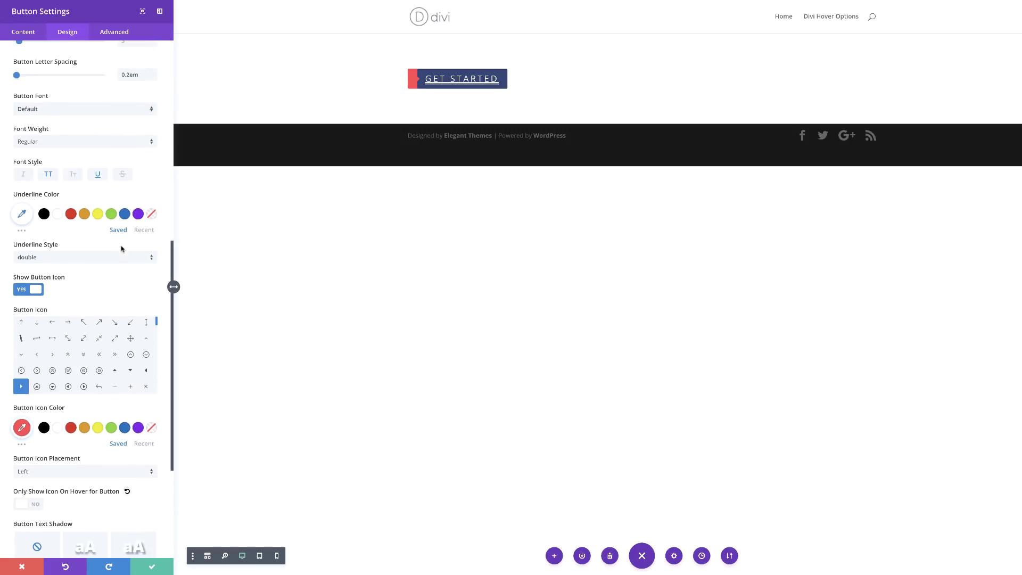
scroll(121, 247, up, 3)
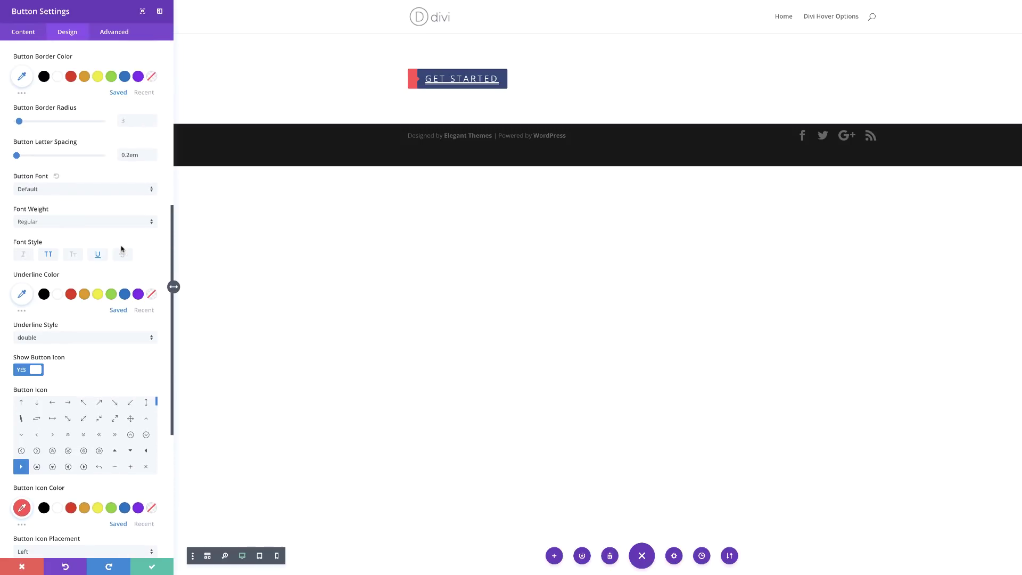
click(52, 222)
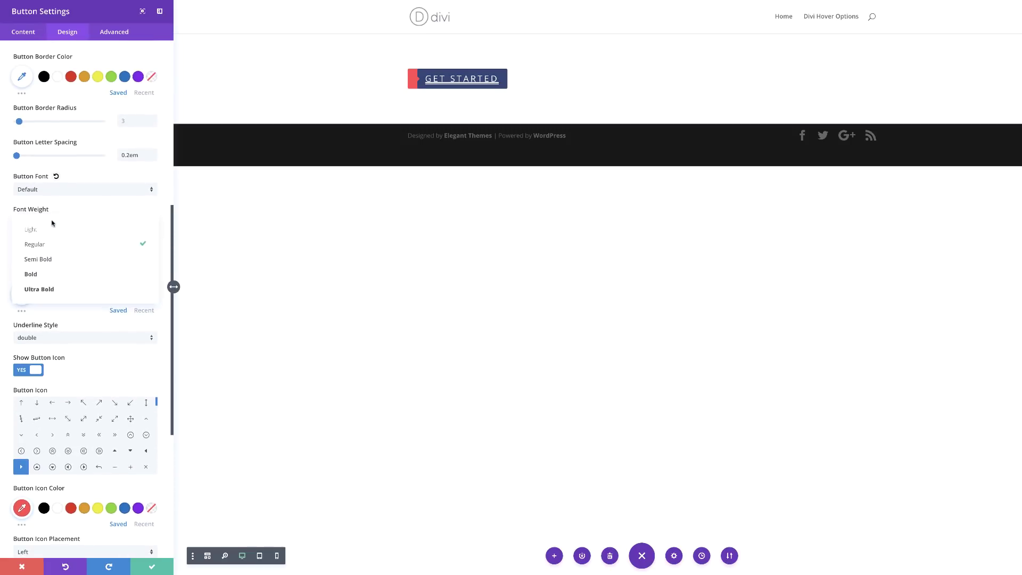
click(57, 275)
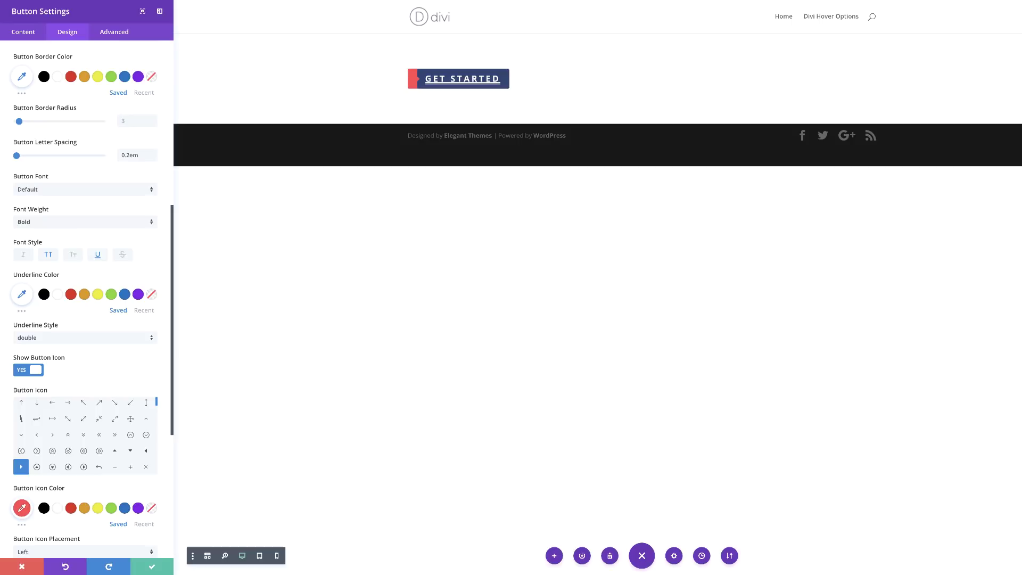
click(152, 566)
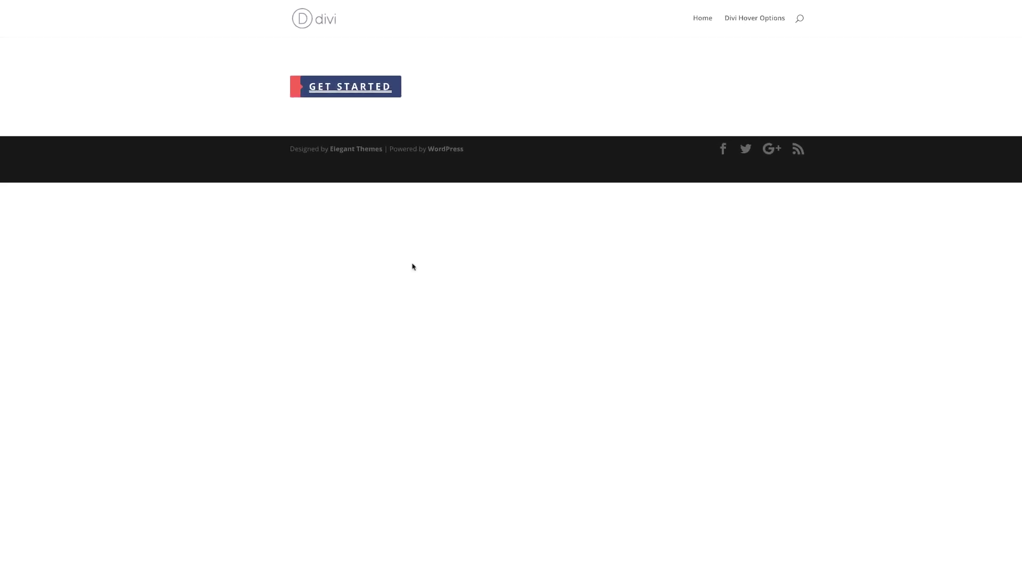
Add a regular section with a single-column row below the first button and insert a Button module.
mouse_move(554, 128)
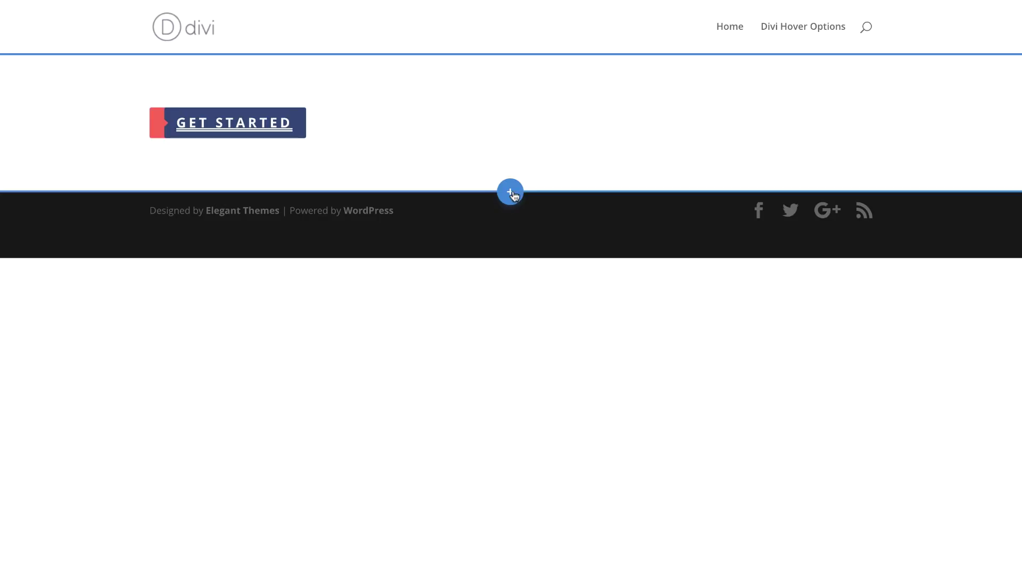
click(511, 193)
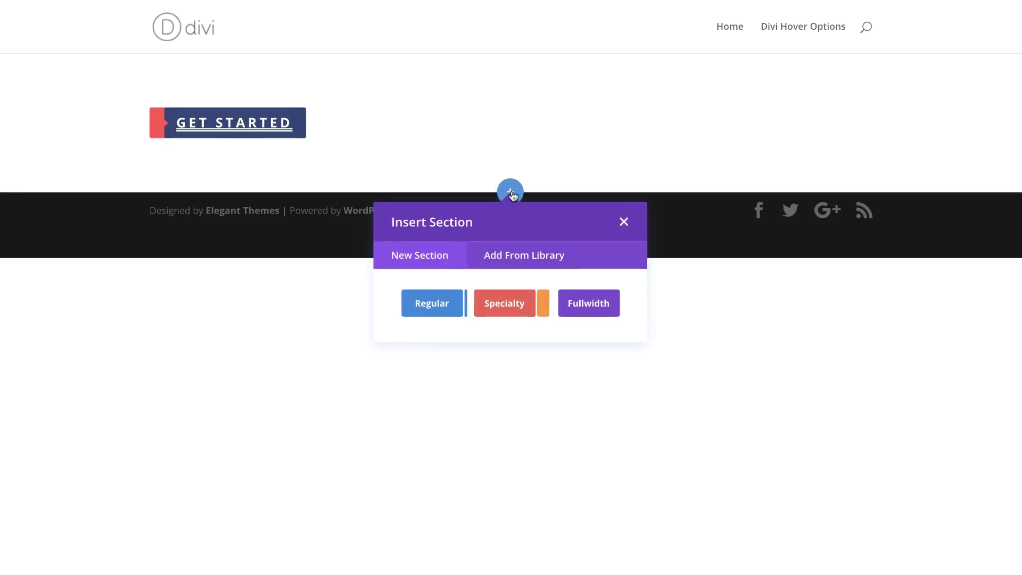
click(431, 302)
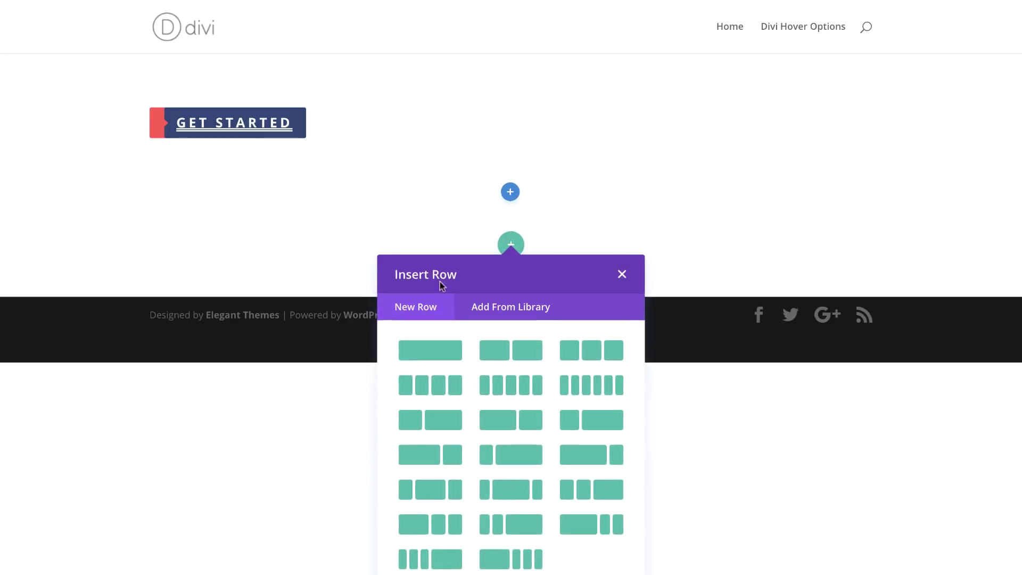
click(426, 356)
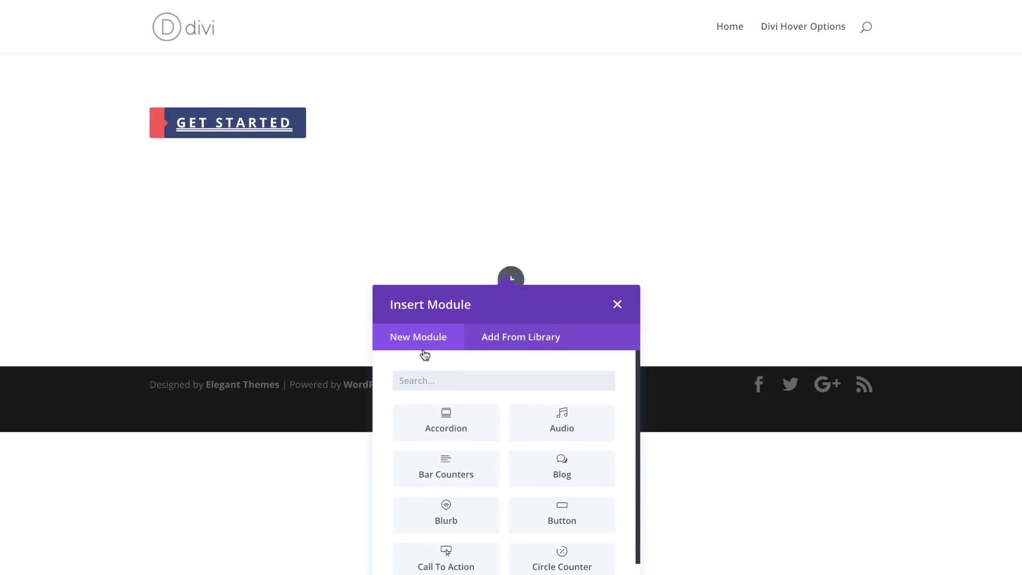
click(565, 512)
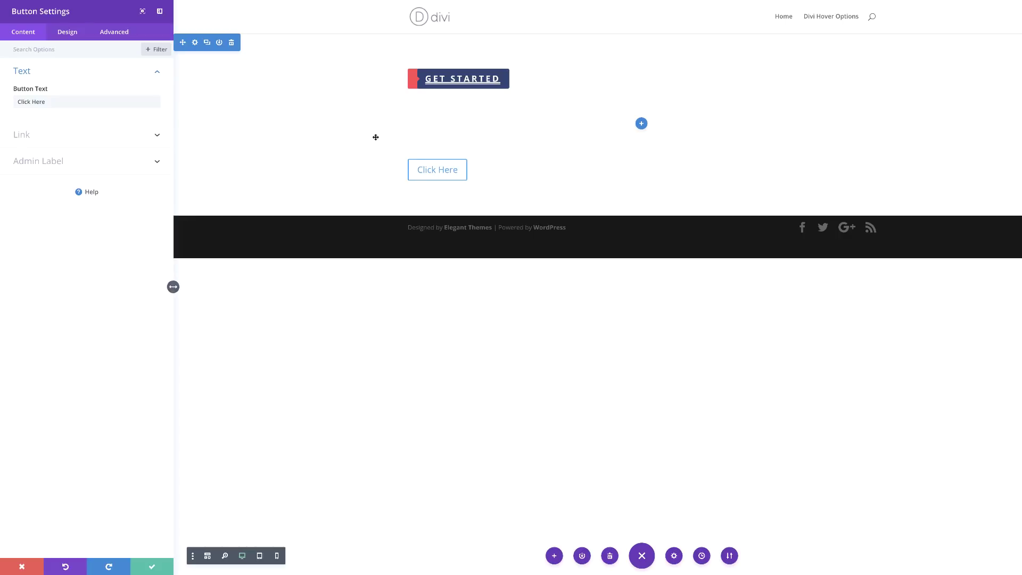
Enable custom styles on the new button and set its text colour to #3b7986.
click(73, 52)
click(70, 33)
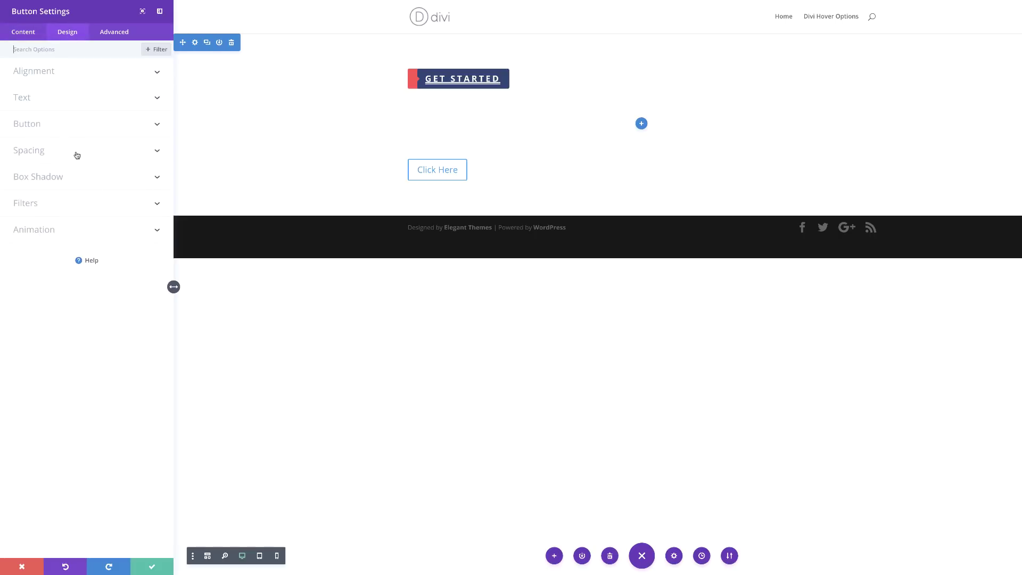
click(38, 126)
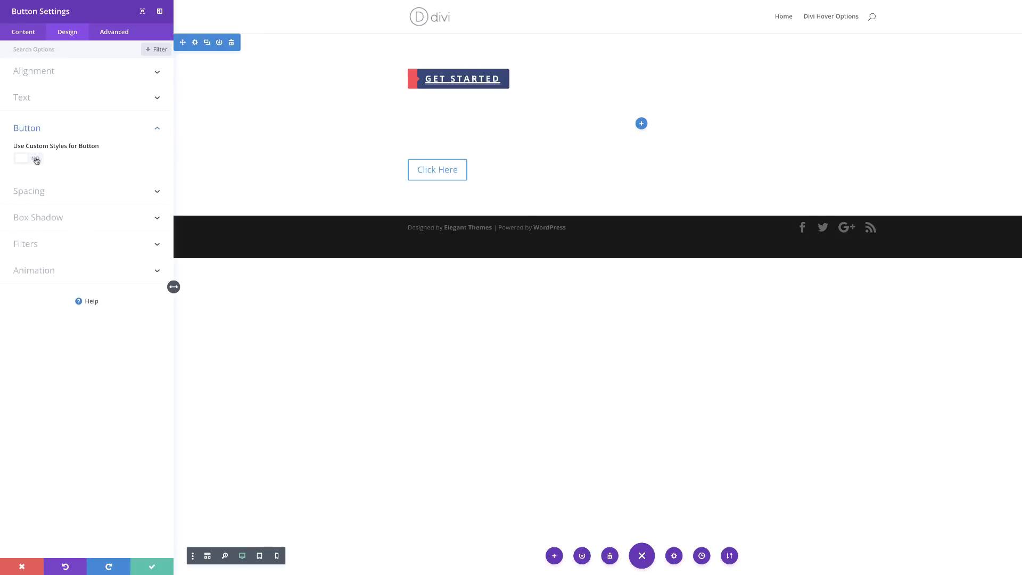
click(37, 161)
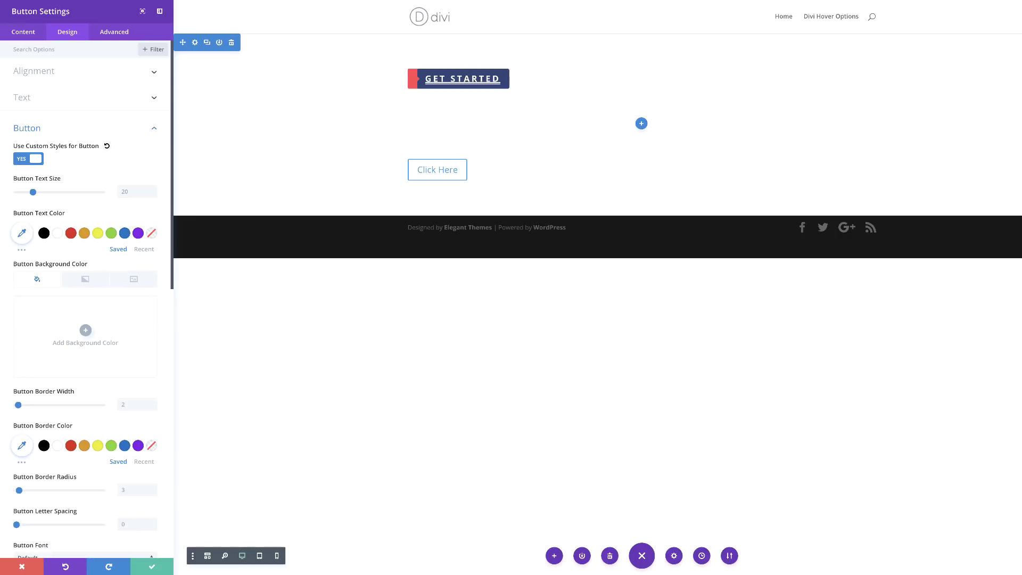
click(22, 234)
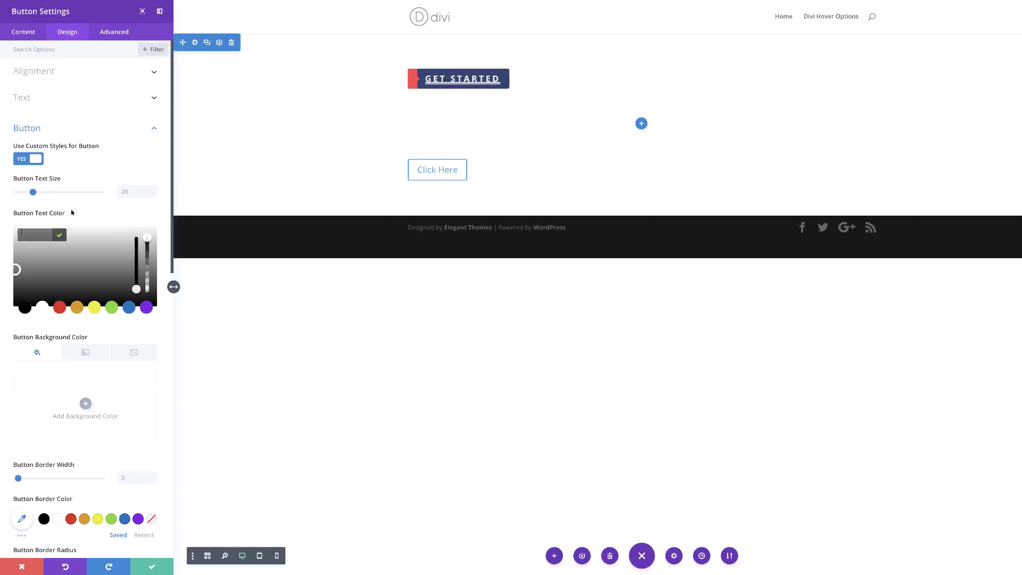
text(#3b7986)
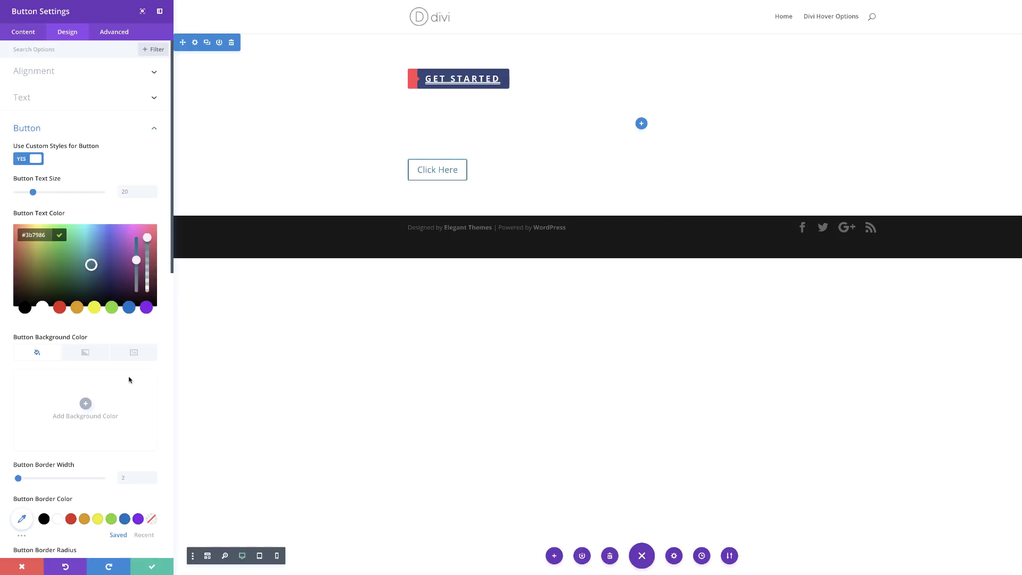
Add a background gradient to the button with a fully transparent start colour.
click(85, 354)
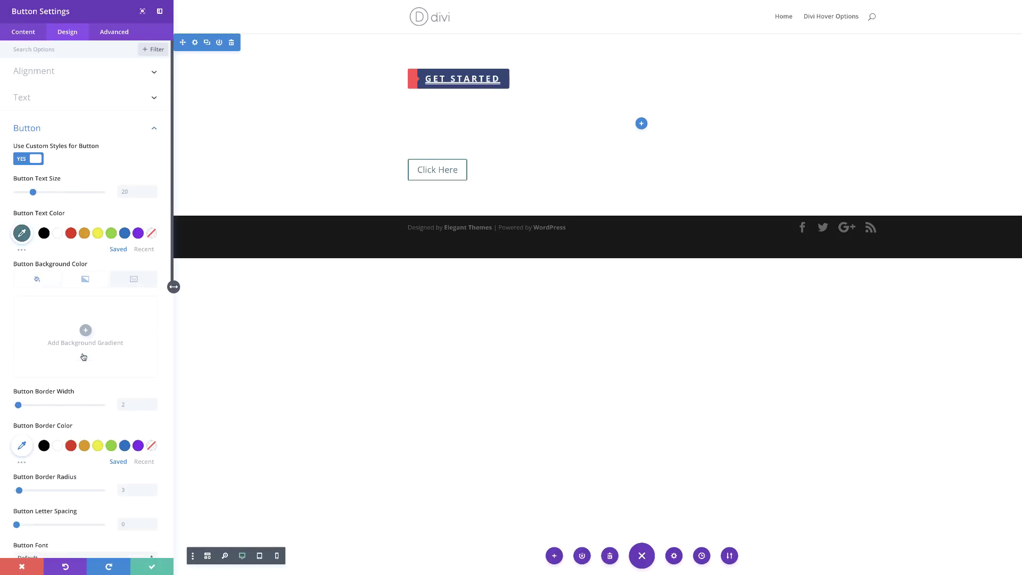
click(85, 331)
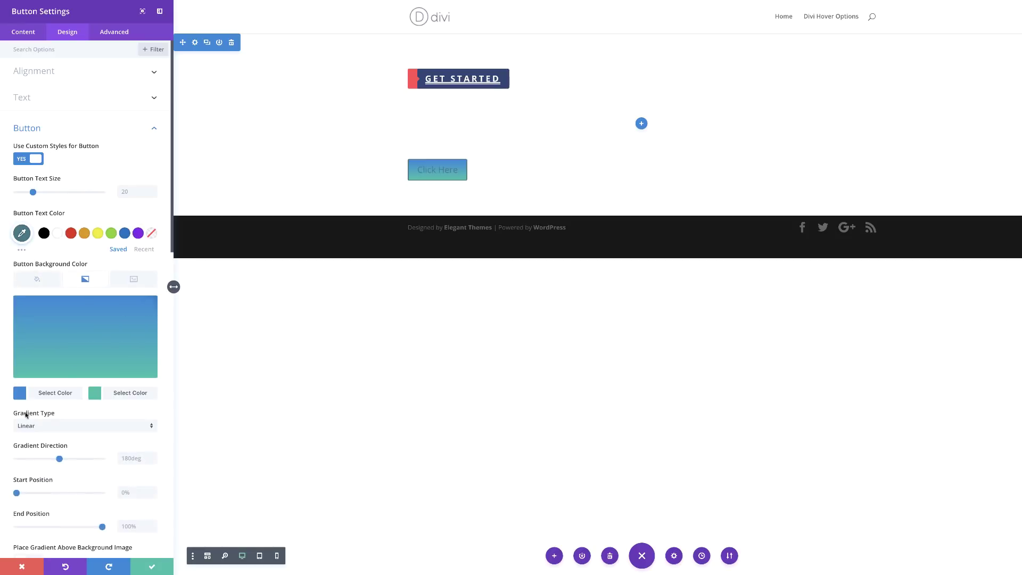
click(20, 395)
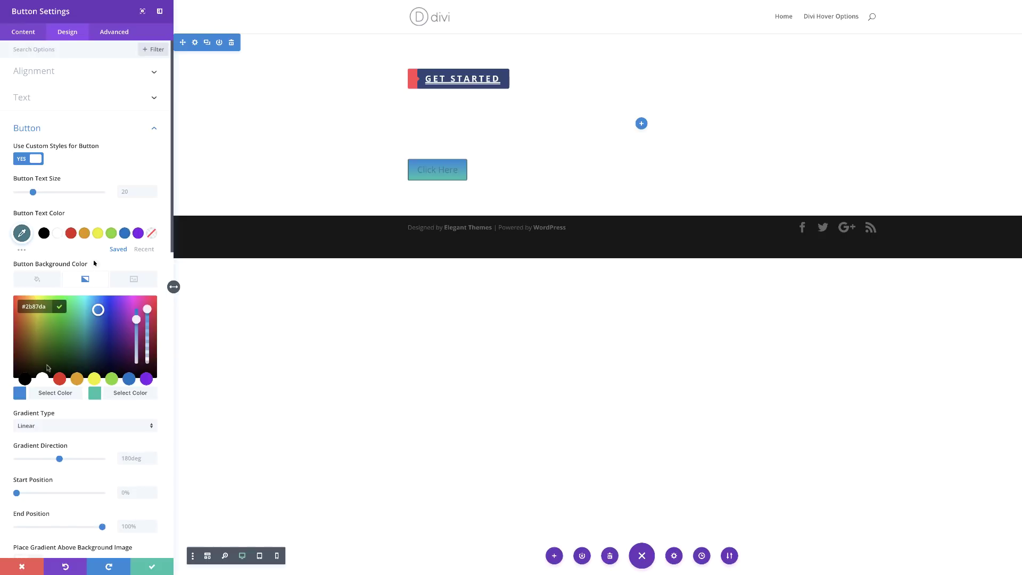
drag(147, 310, 148, 332)
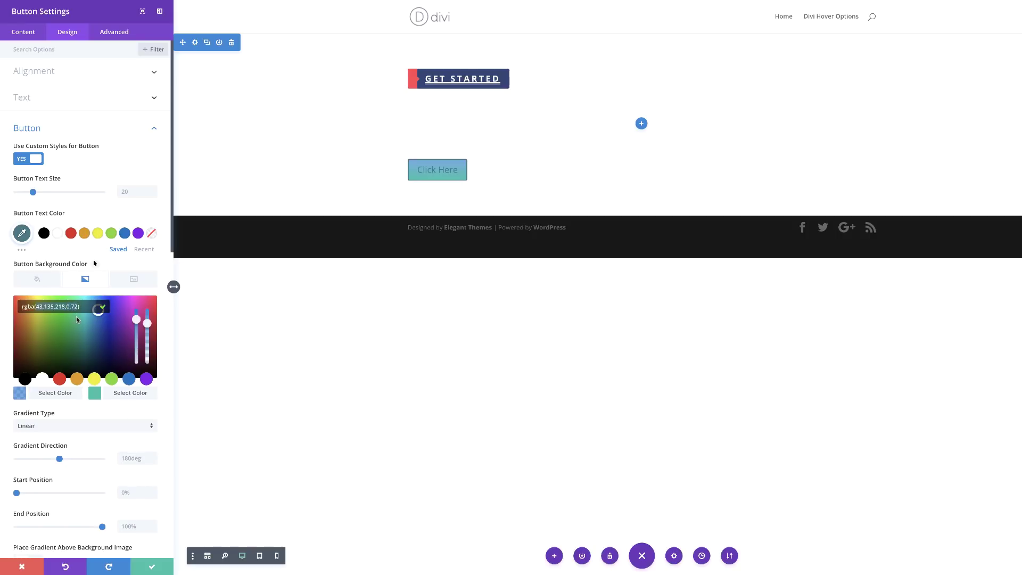
text(rgba(255,255,255,0))
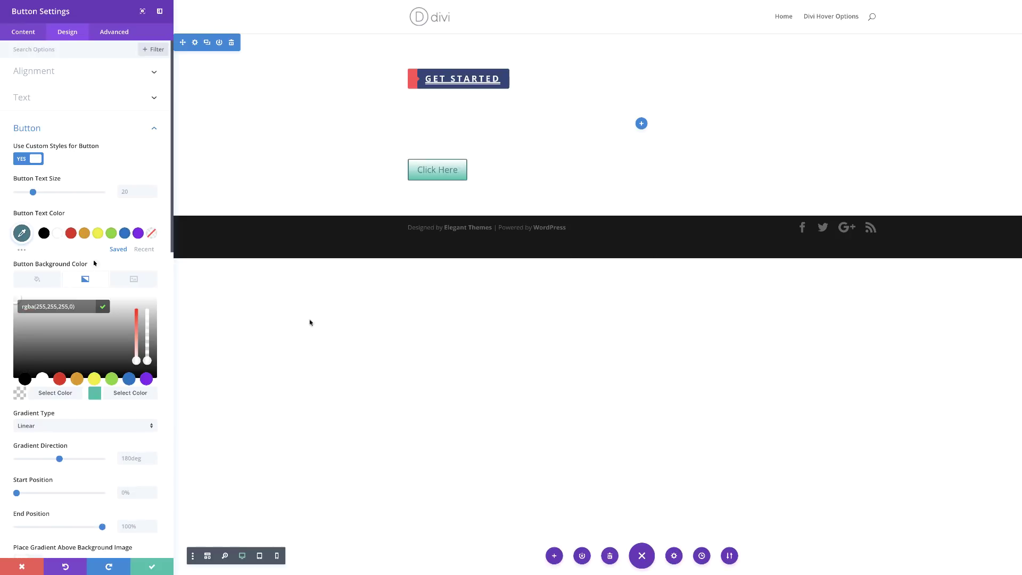
Set the gradient end colour to #3b7986 and the start position to 96%.
click(95, 393)
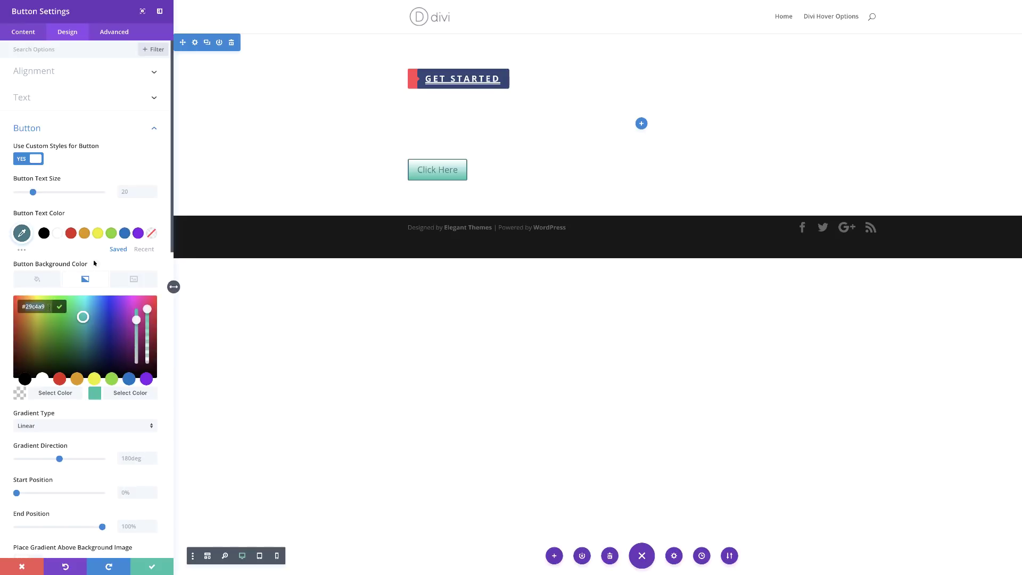
key(ctrl+a)
text(#3b7986)
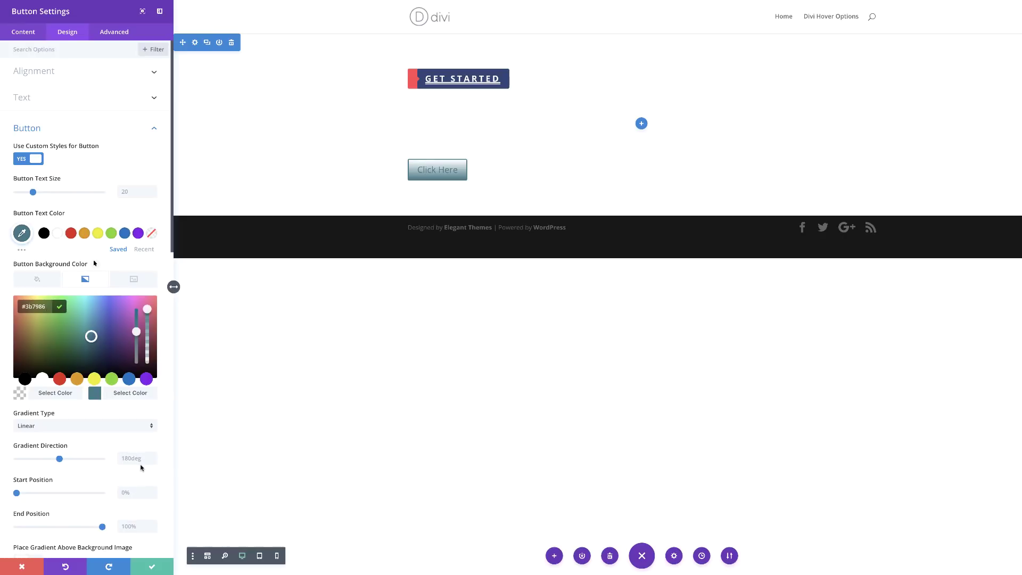
click(130, 493)
text(96)
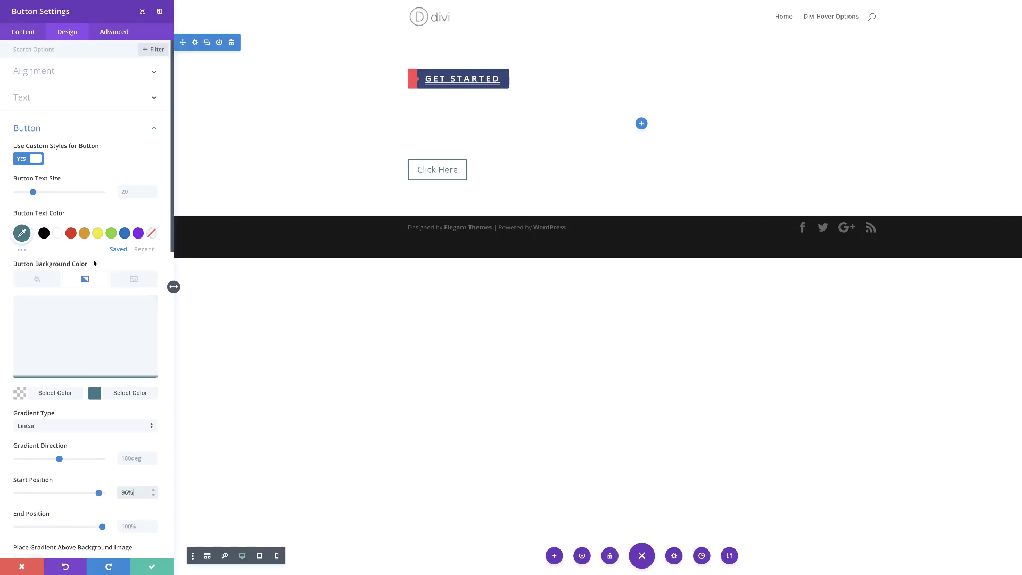
double_click(128, 526)
Set the gradient end position to 0% and the button border width to 10.
text(0)
scroll(72, 454, down, 2)
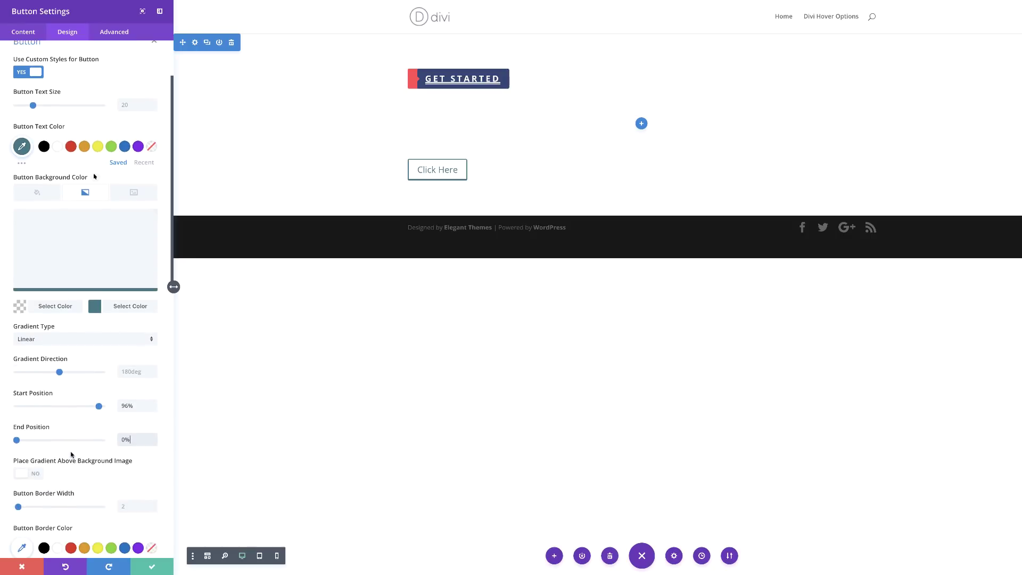
scroll(71, 454, down, 1)
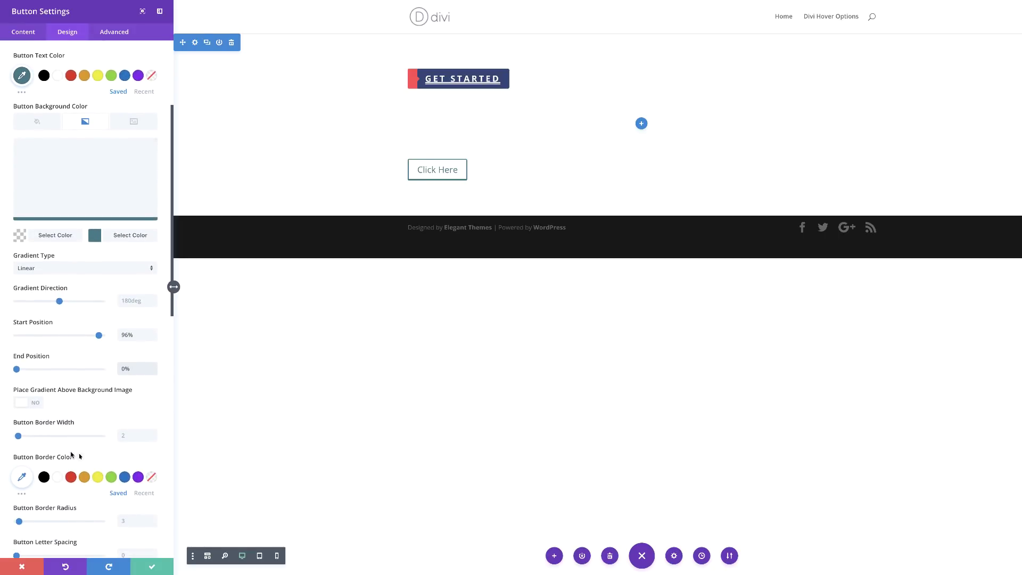
click(131, 436)
text(10)
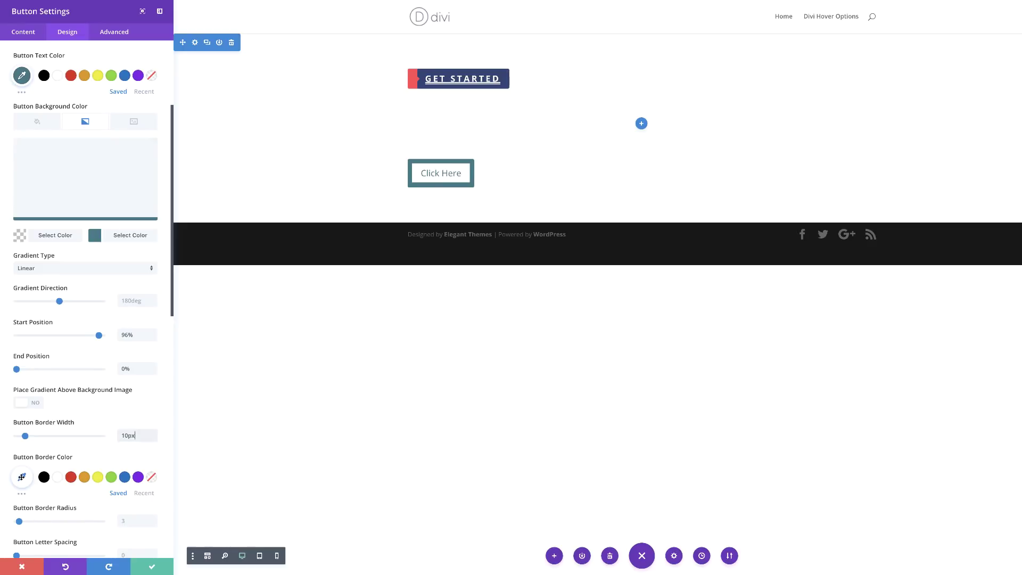
Make the border fully transparent, set its radius to 0px, and give 6px letter spacing.
click(21, 476)
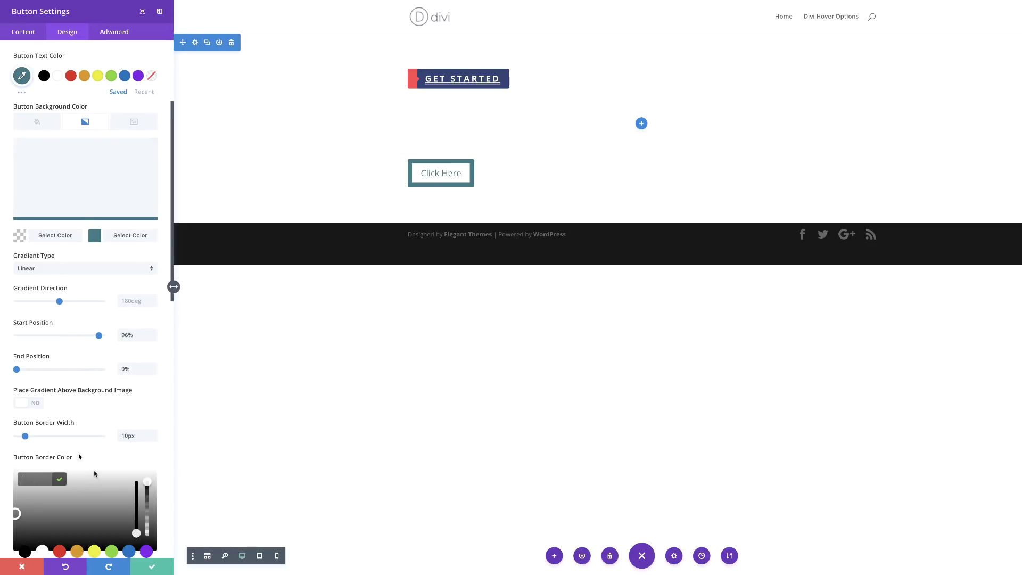
scroll(93, 473, down, 2)
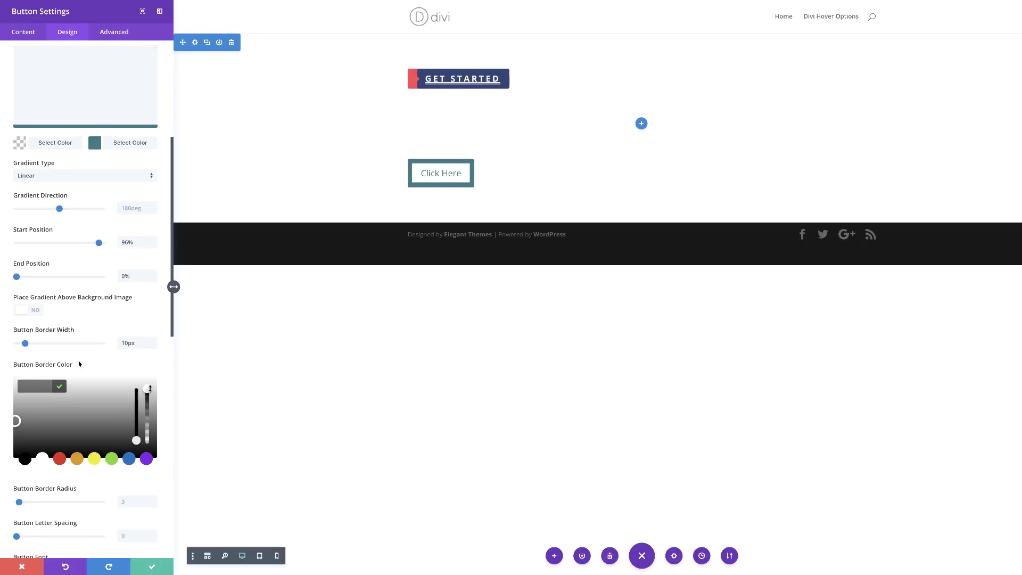
click(150, 399)
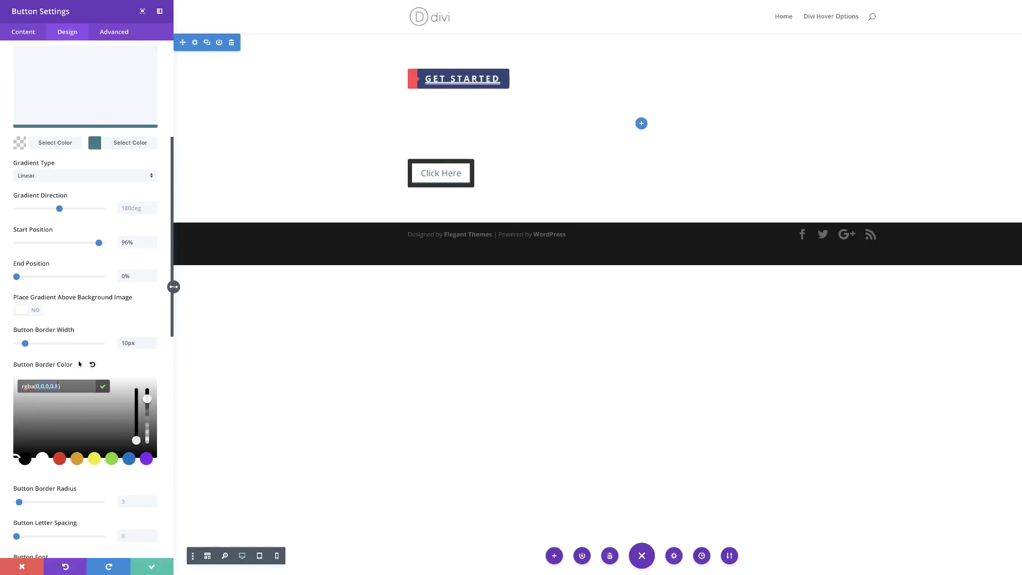
click(147, 440)
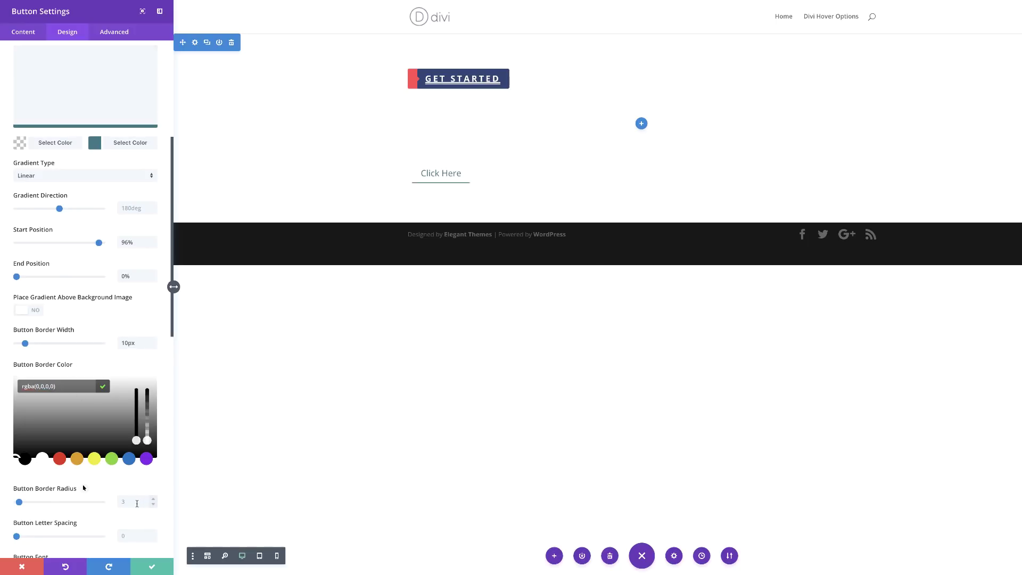
drag(18, 503, 8, 503)
click(129, 535)
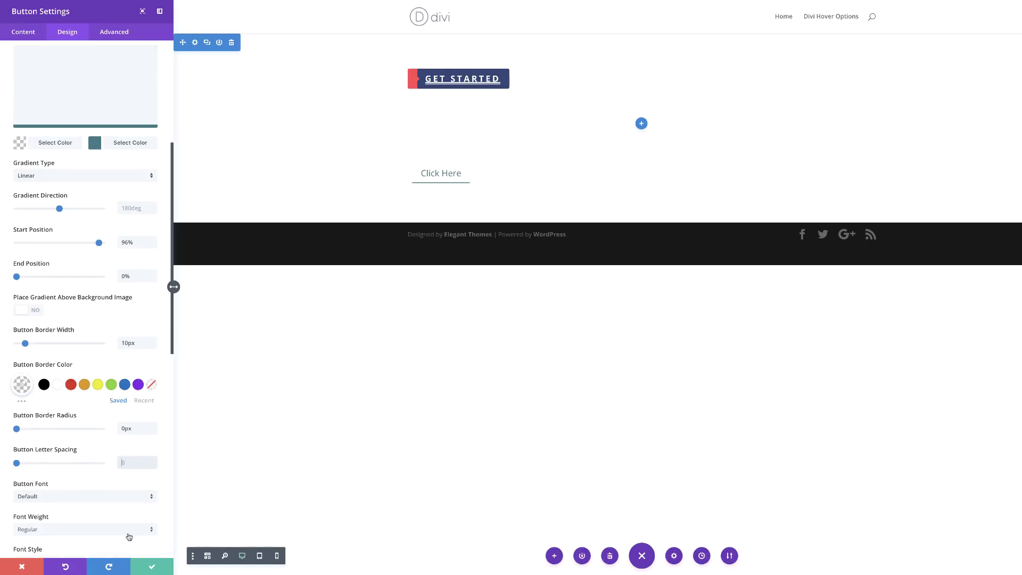
scroll(107, 508, down, 1)
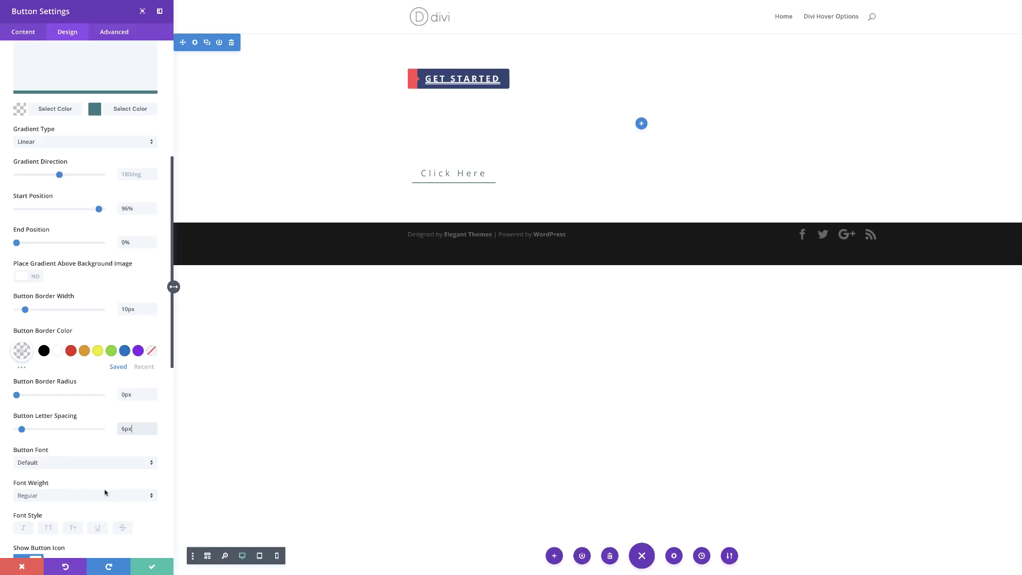
Set the Click Here button text to Exo 2, Bold weight, with small-caps style.
click(71, 463)
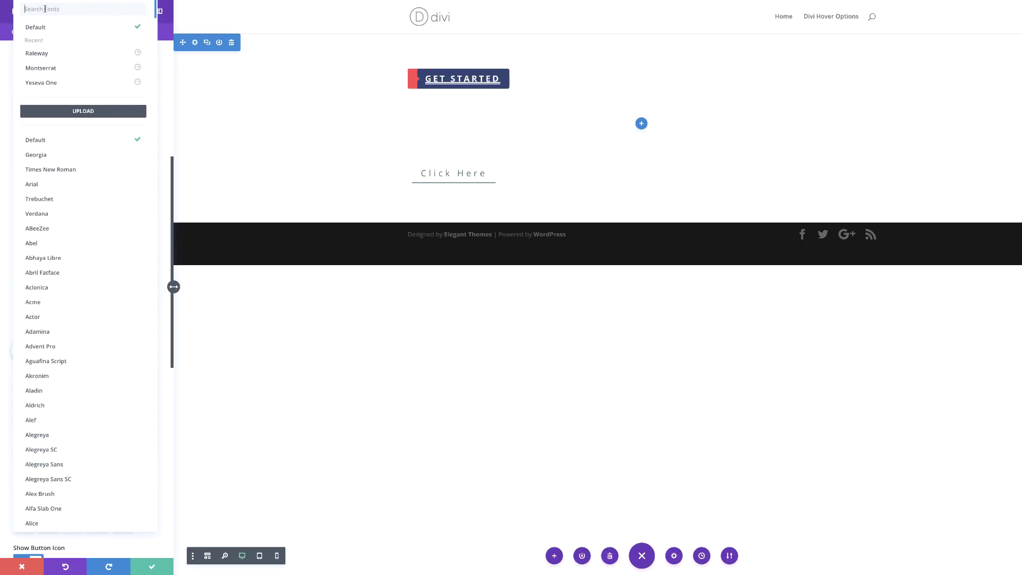
text(exo)
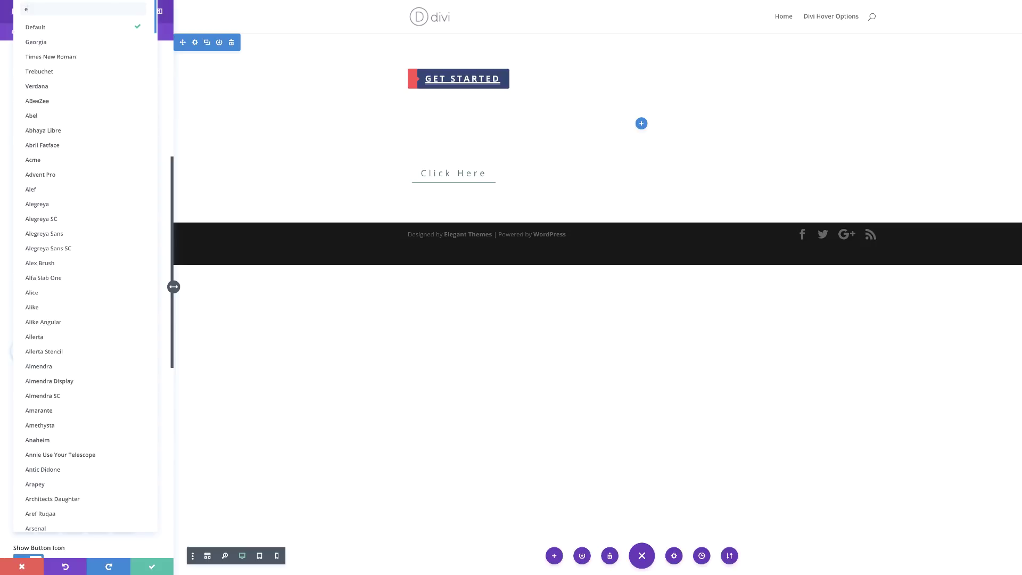
click(40, 41)
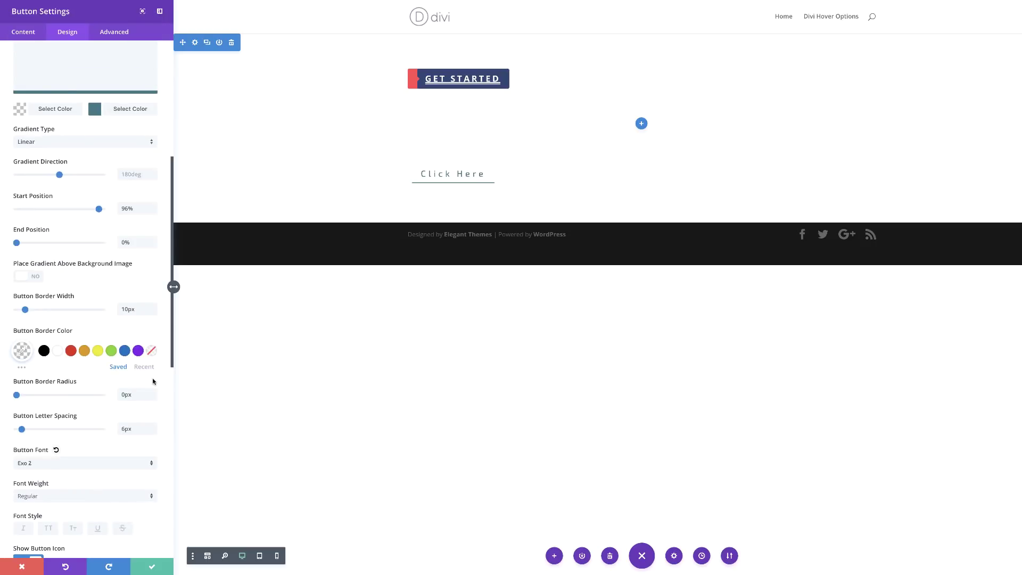
click(75, 497)
click(76, 487)
scroll(143, 503, down, 3)
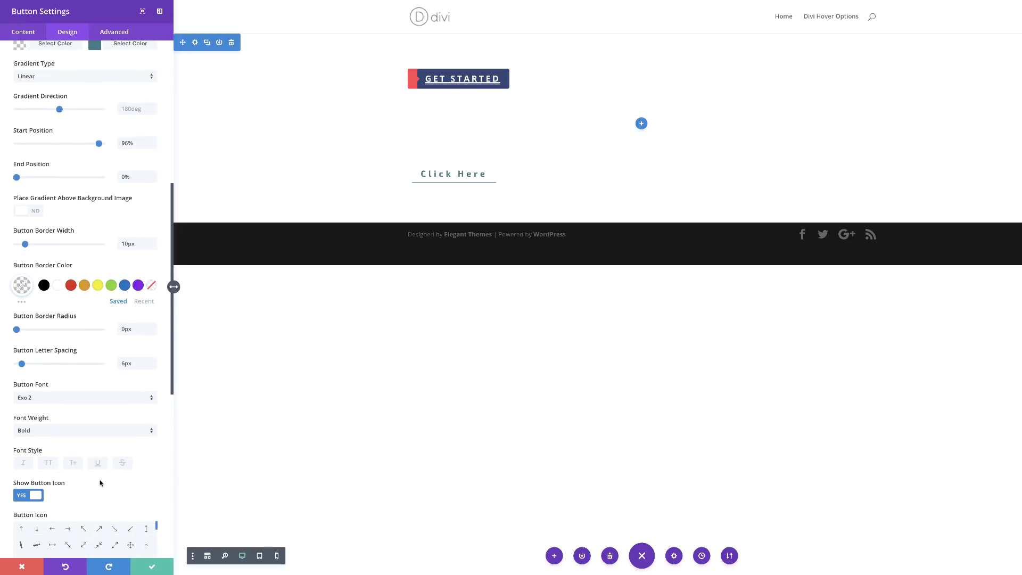
click(47, 463)
click(73, 462)
scroll(89, 475, down, 5)
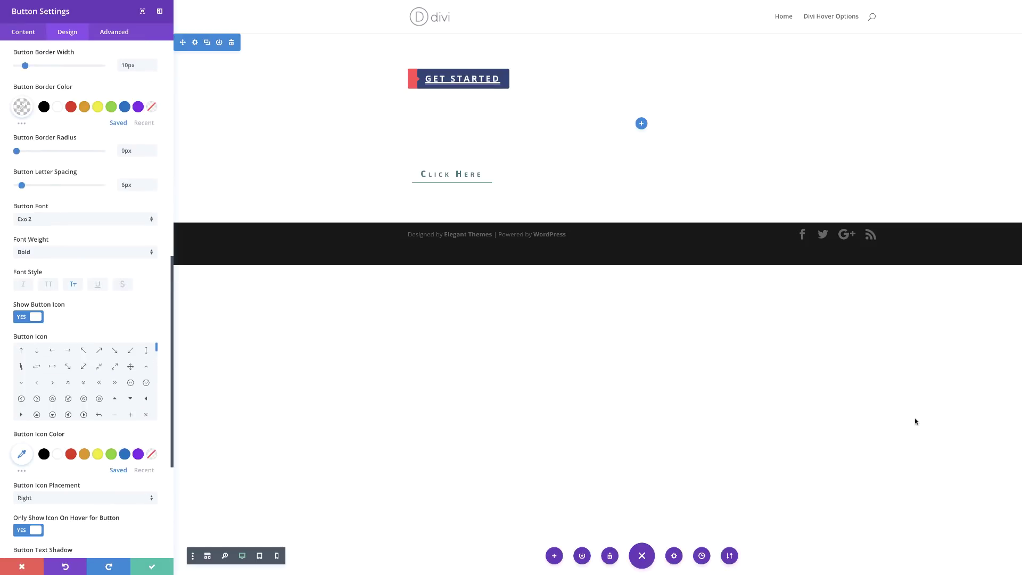
Give the button a right-arrow icon that shows always, not only on hover.
click(69, 352)
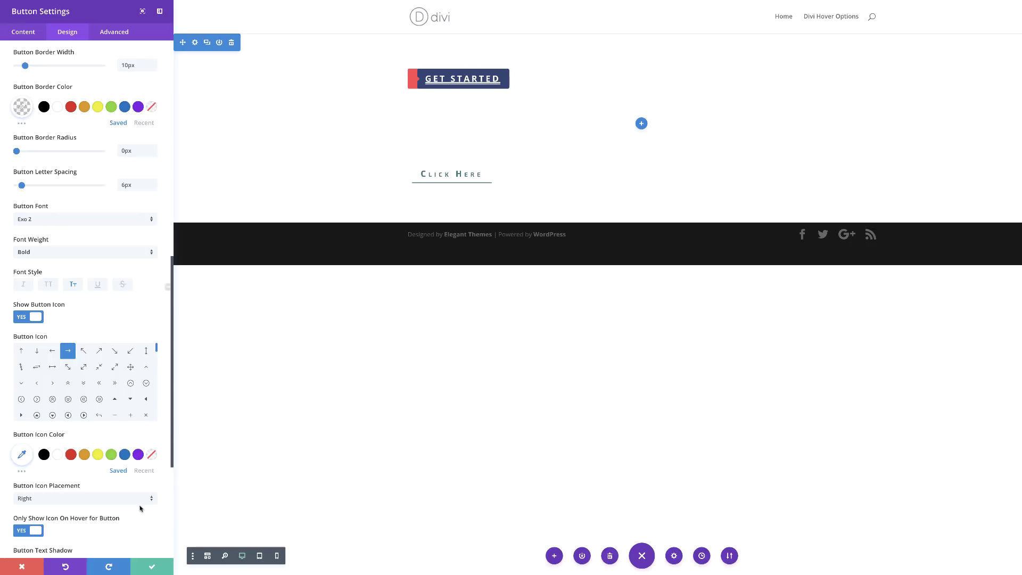
scroll(122, 508, down, 2)
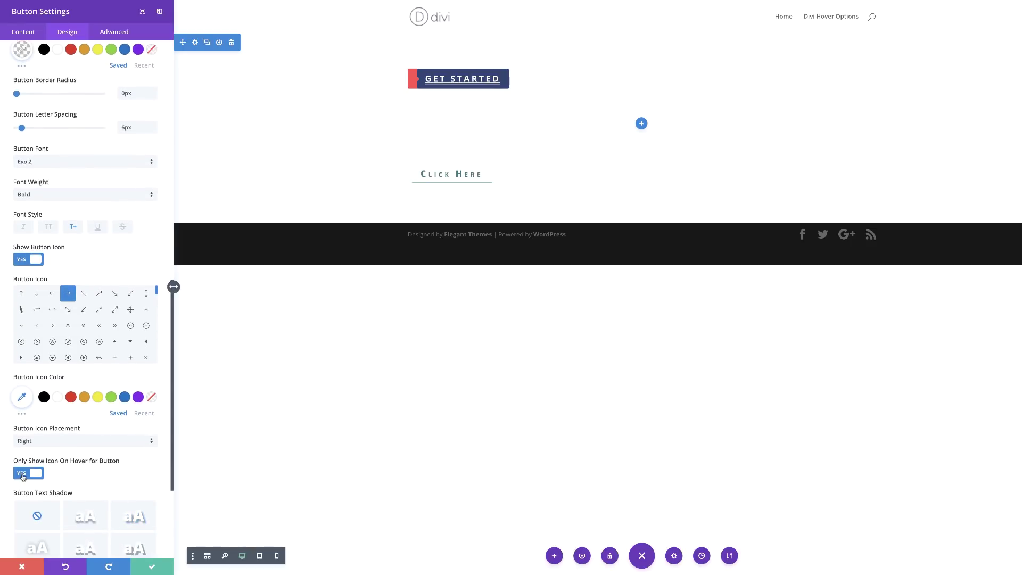
click(22, 476)
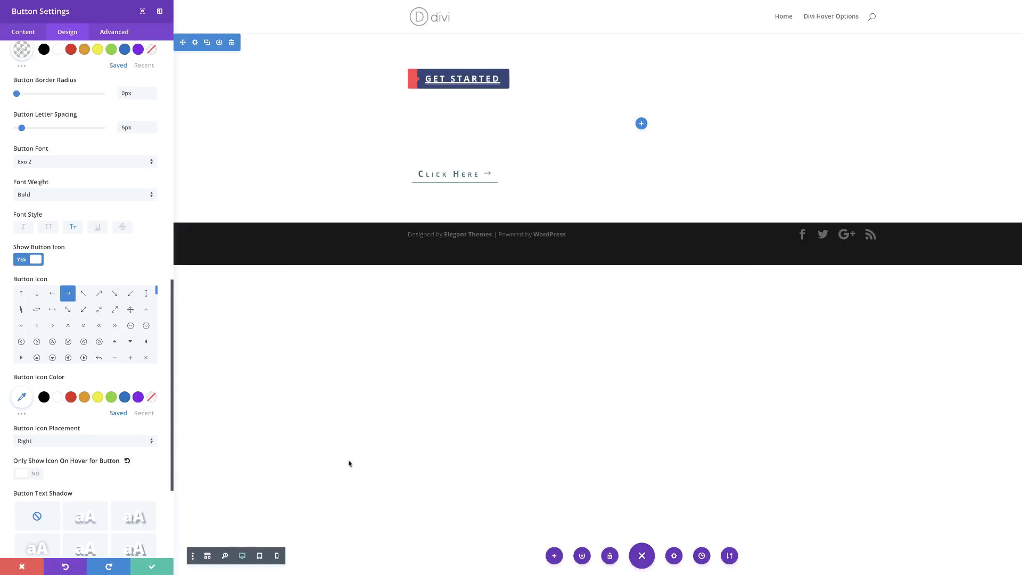
scroll(152, 477, down, 3)
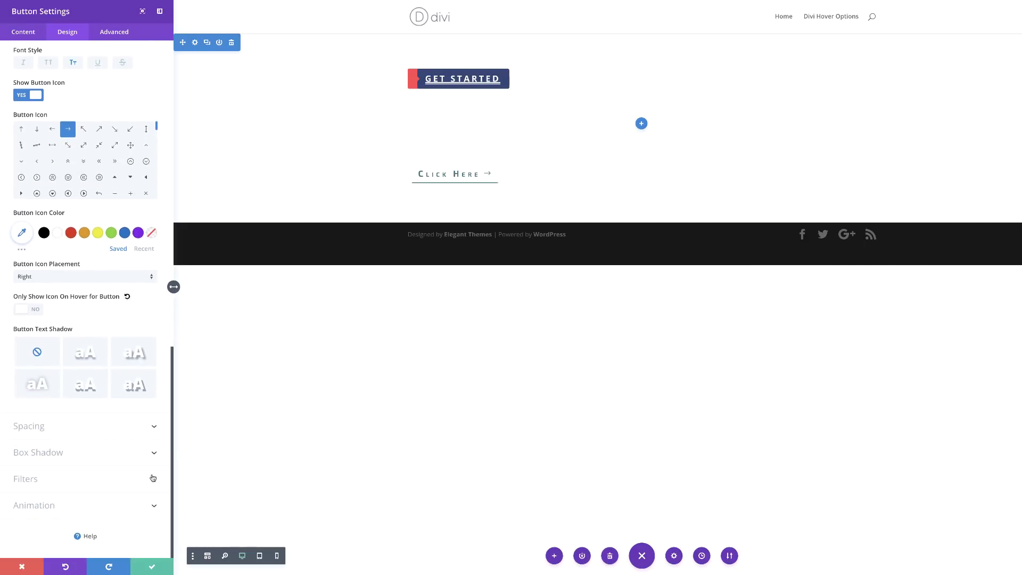
Set the button's bottom padding to 0px and bring up its box shadow options.
click(30, 426)
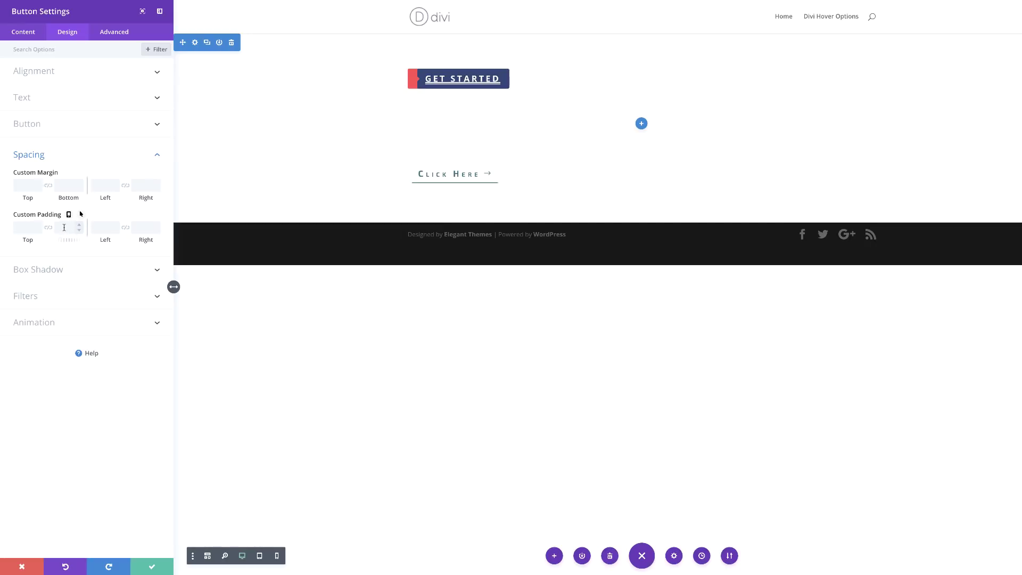
text(0)
key(Return)
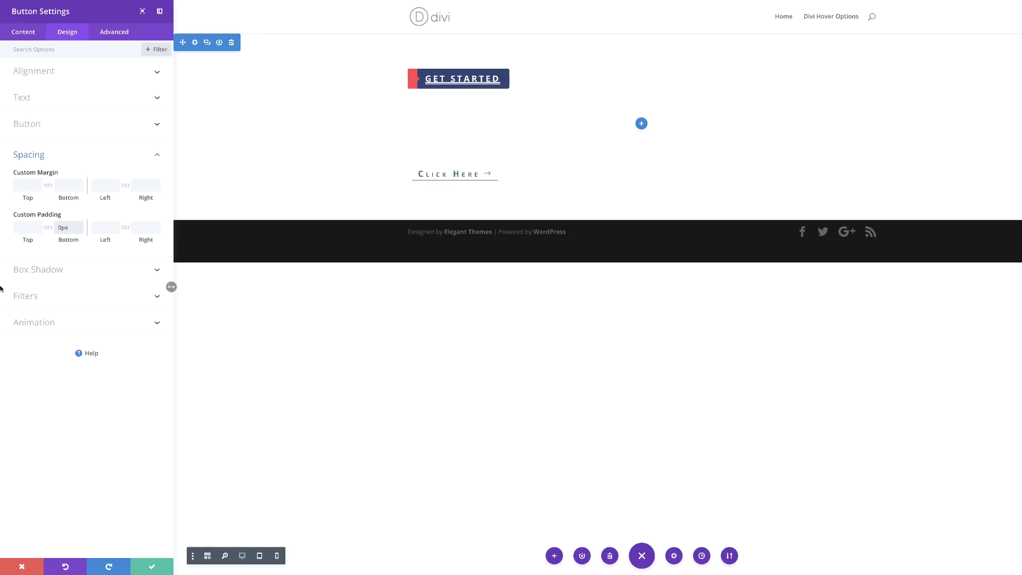
click(59, 271)
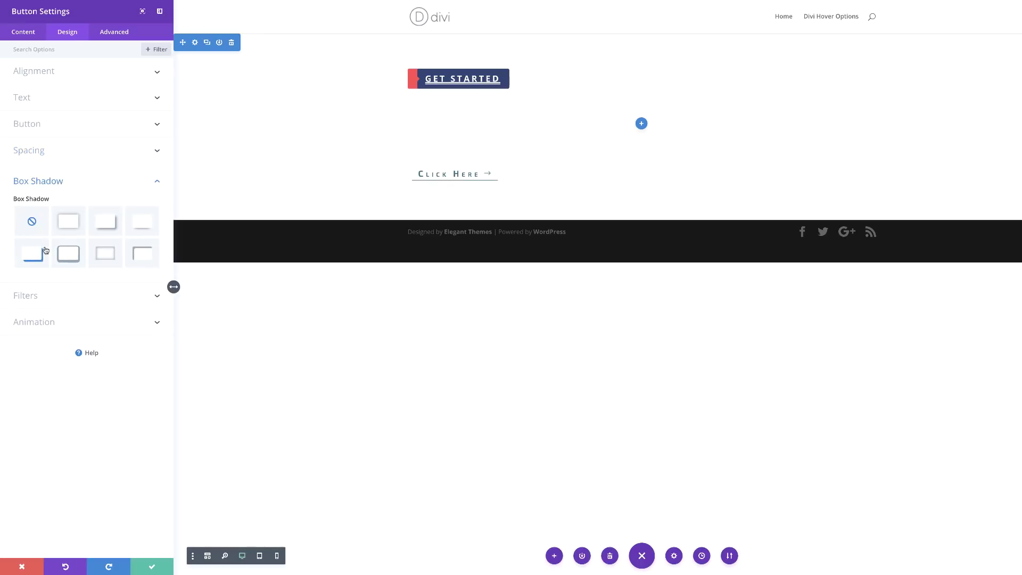
Apply the bottom-left shadow preset with -15px horizontal, 15px vertical and -13px spread.
click(37, 260)
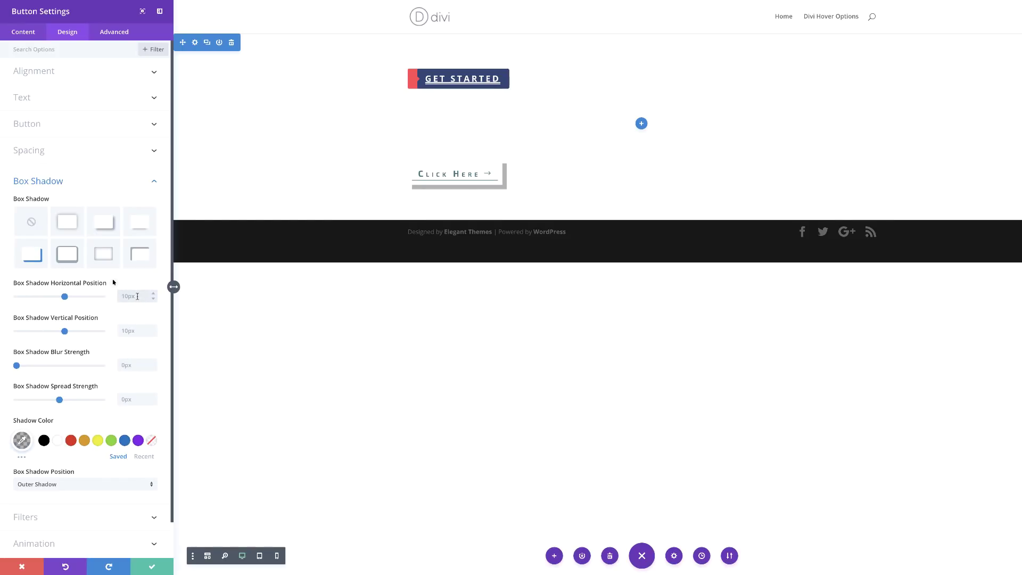
text(-15)
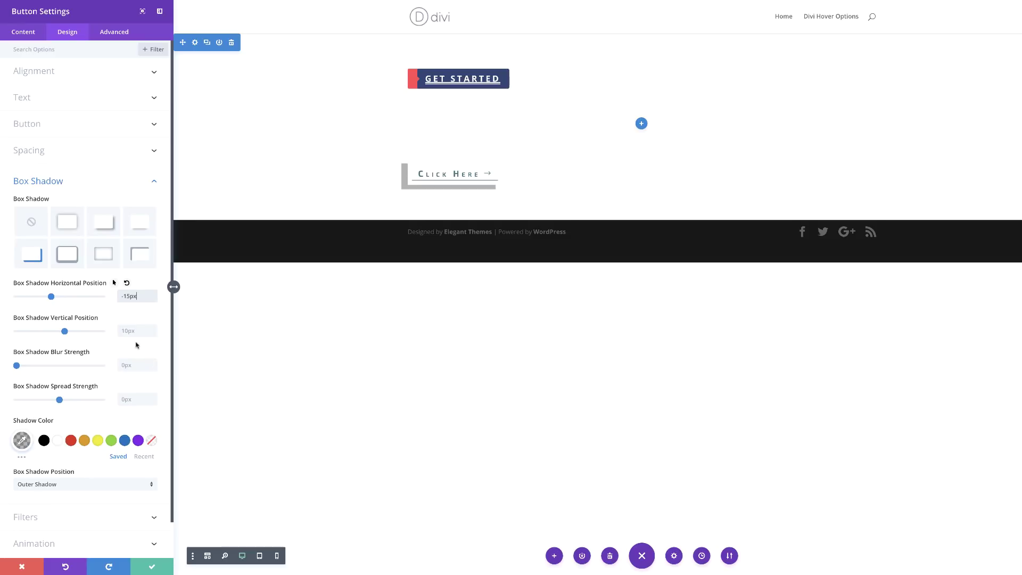
click(134, 331)
text(15)
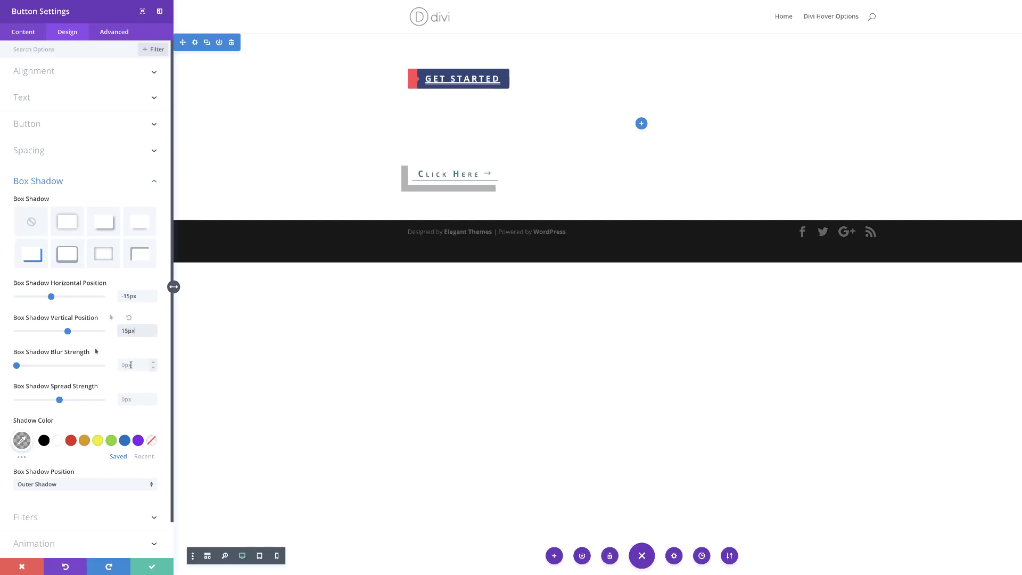
click(142, 401)
text(-13)
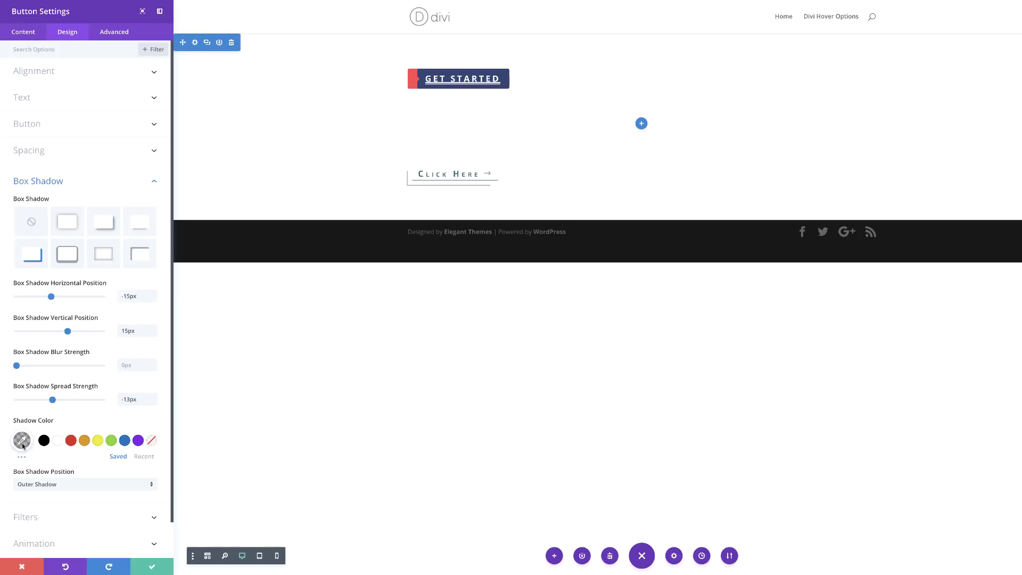
Set the box shadow colour to #3b7986.
click(22, 441)
click(22, 440)
click(22, 439)
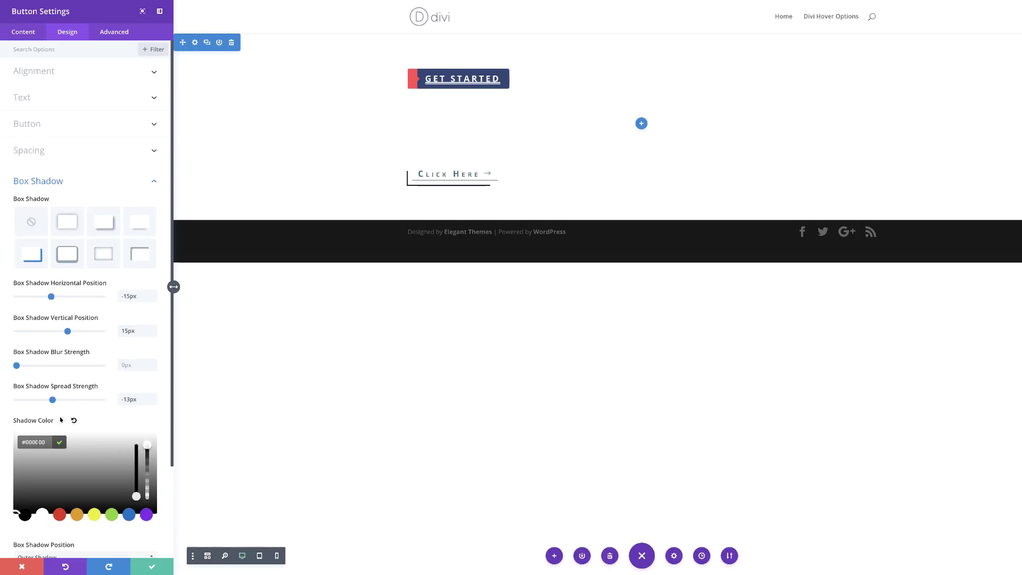
text(#3b7986)
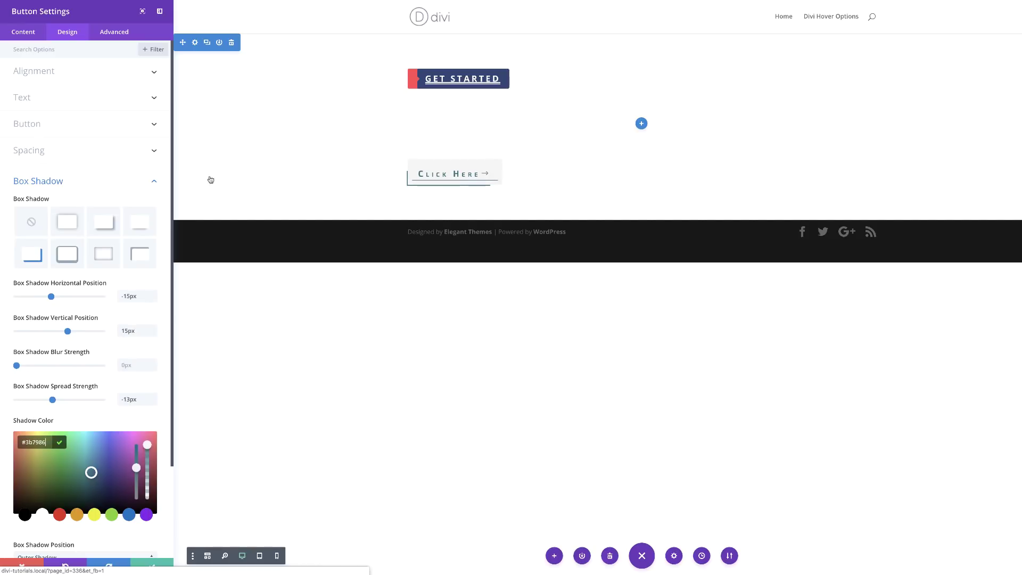
click(30, 126)
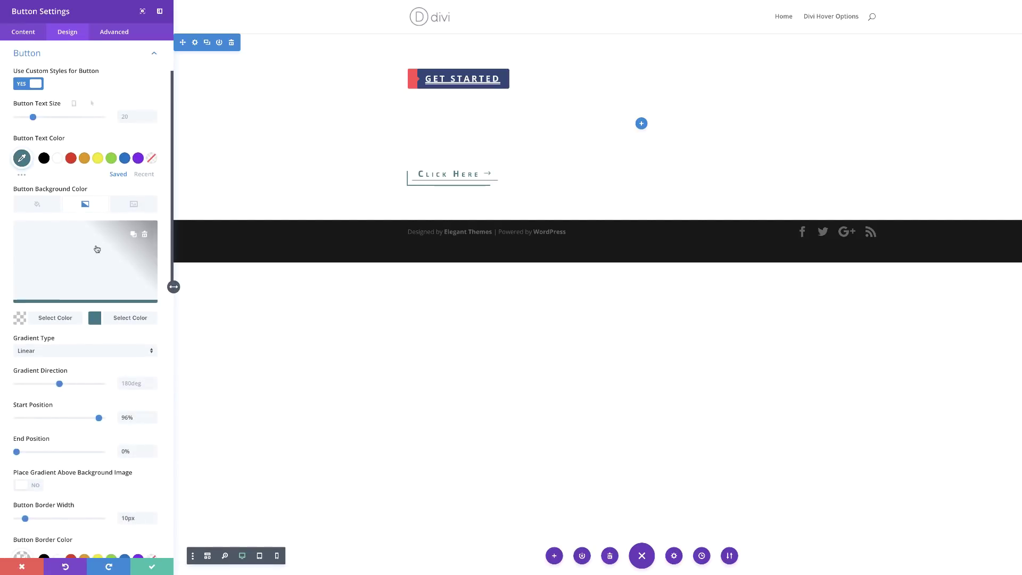
Give the Click Here button a solid #ffffff background and save its settings.
click(38, 206)
click(84, 257)
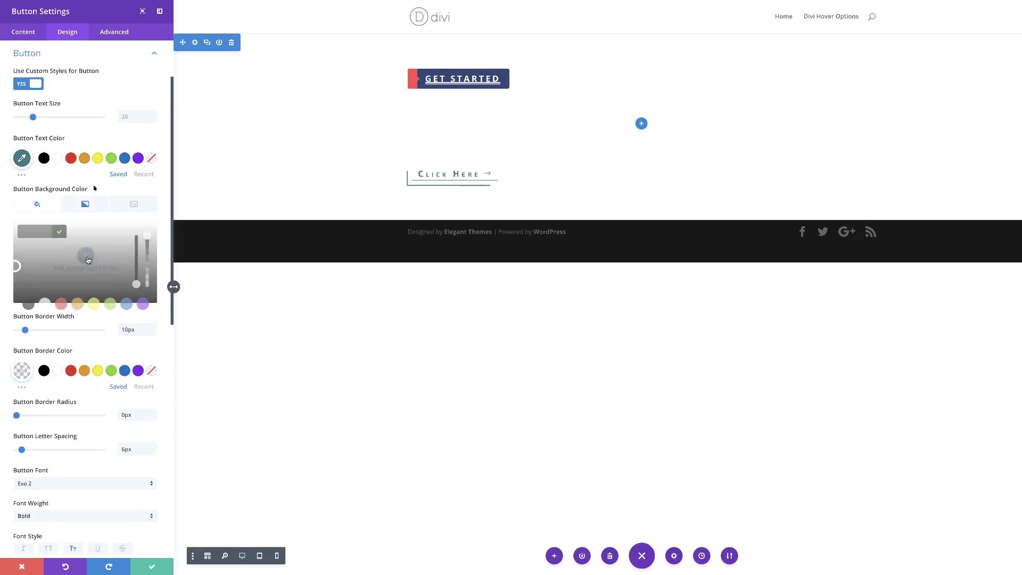
click(41, 303)
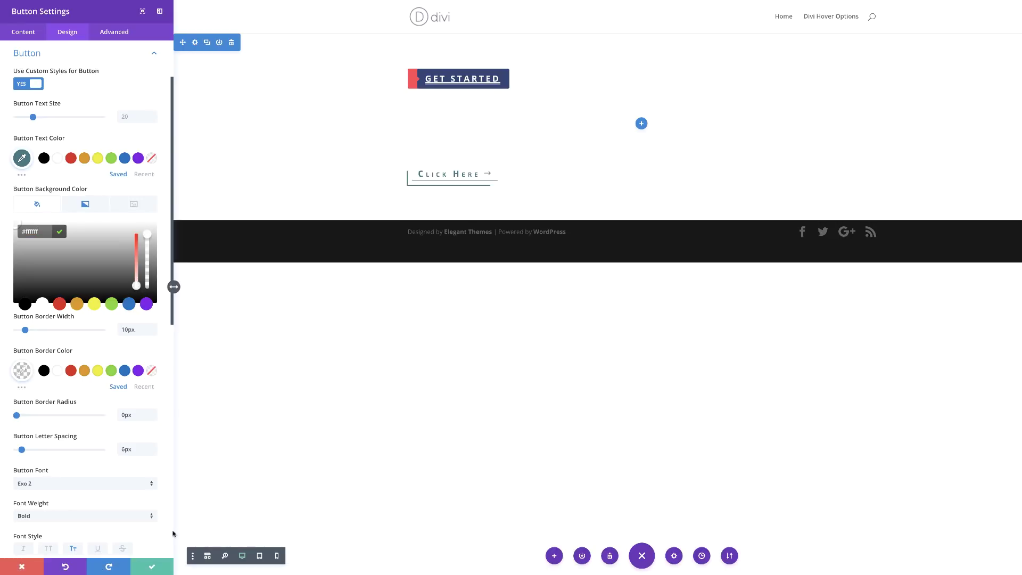
click(152, 568)
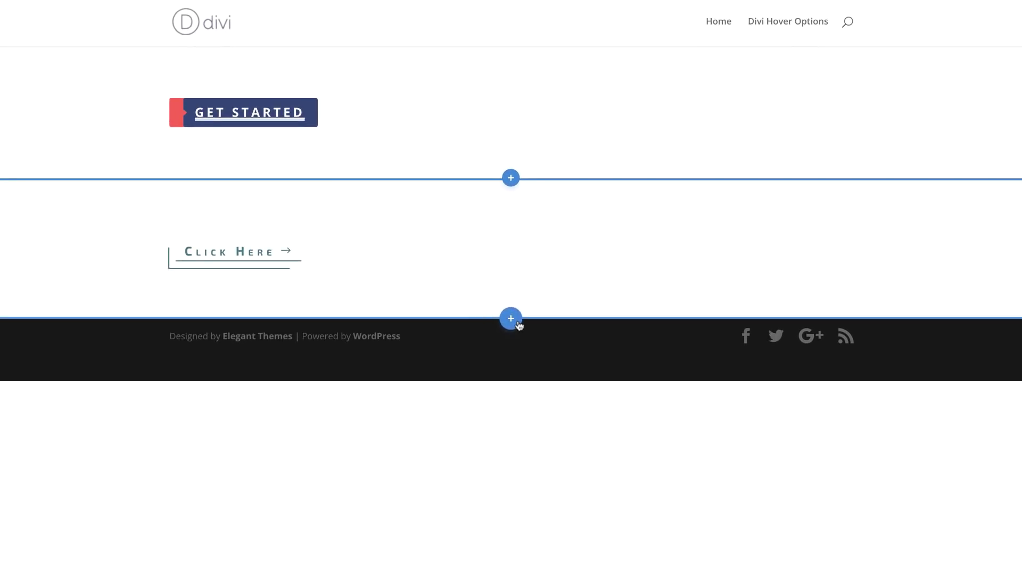
Add a regular one-column section with a Button module labelled 'Learn More'.
click(511, 318)
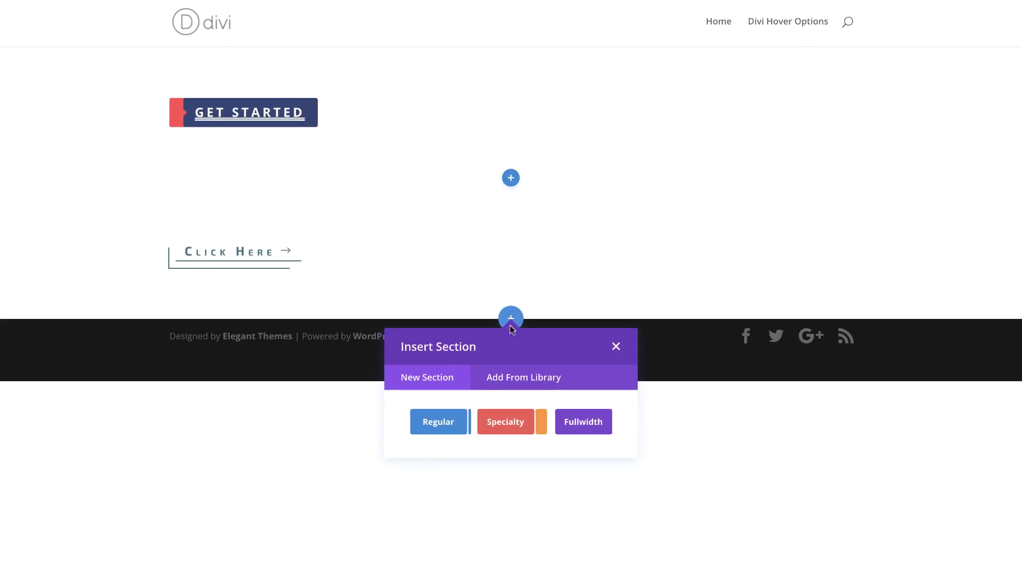
click(439, 426)
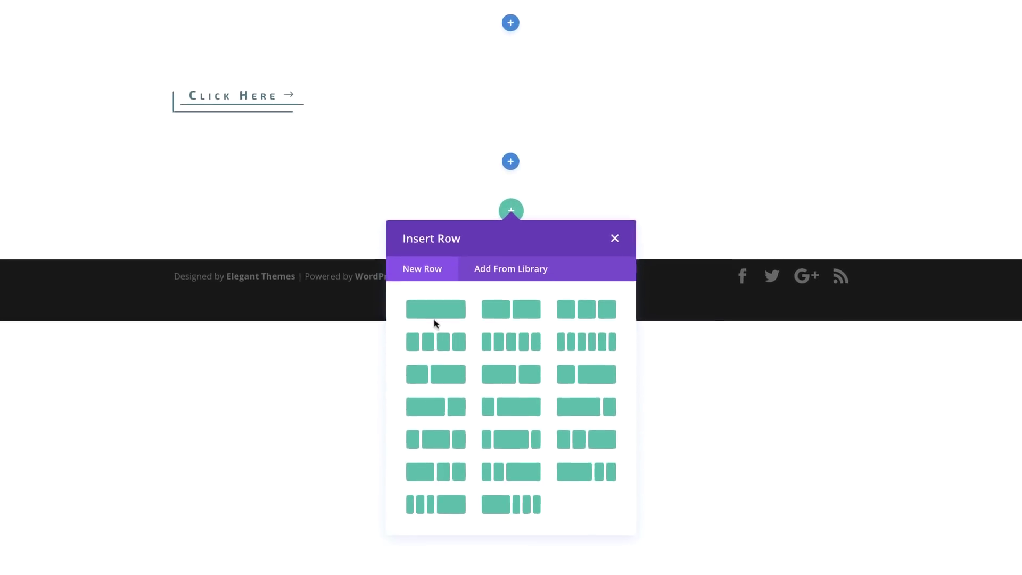
click(442, 228)
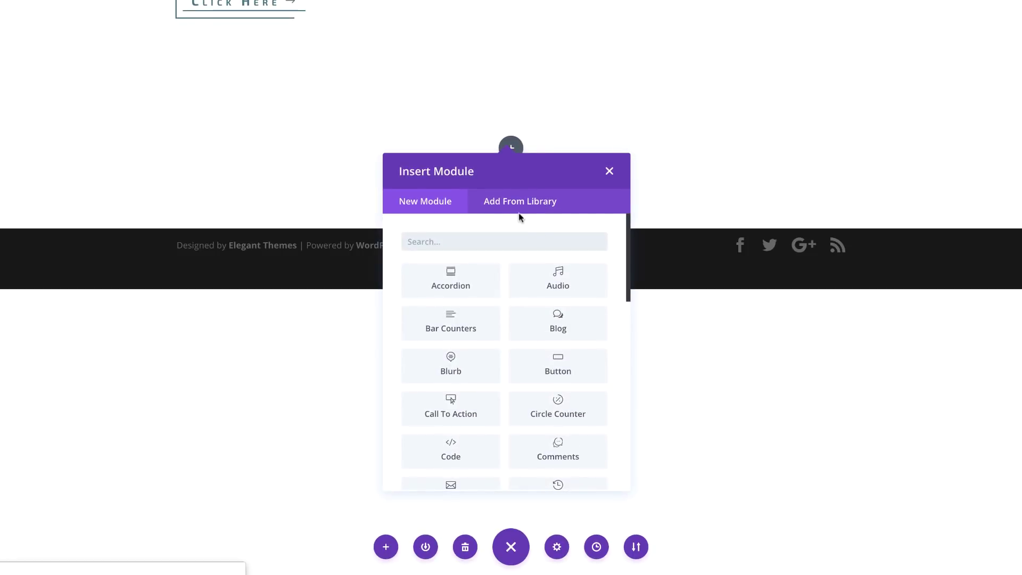
click(575, 373)
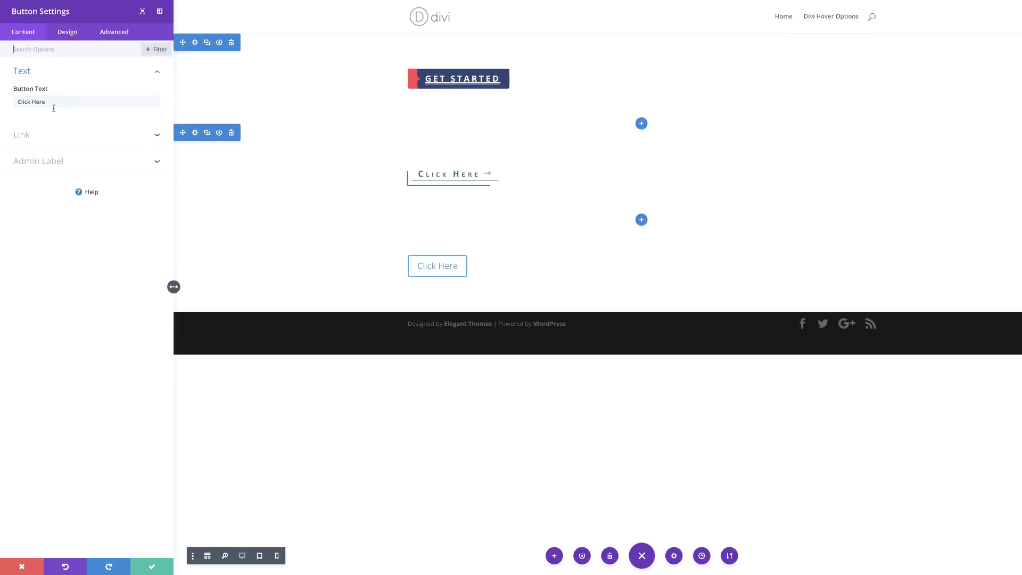
triple_click(52, 101)
text(Learn More)
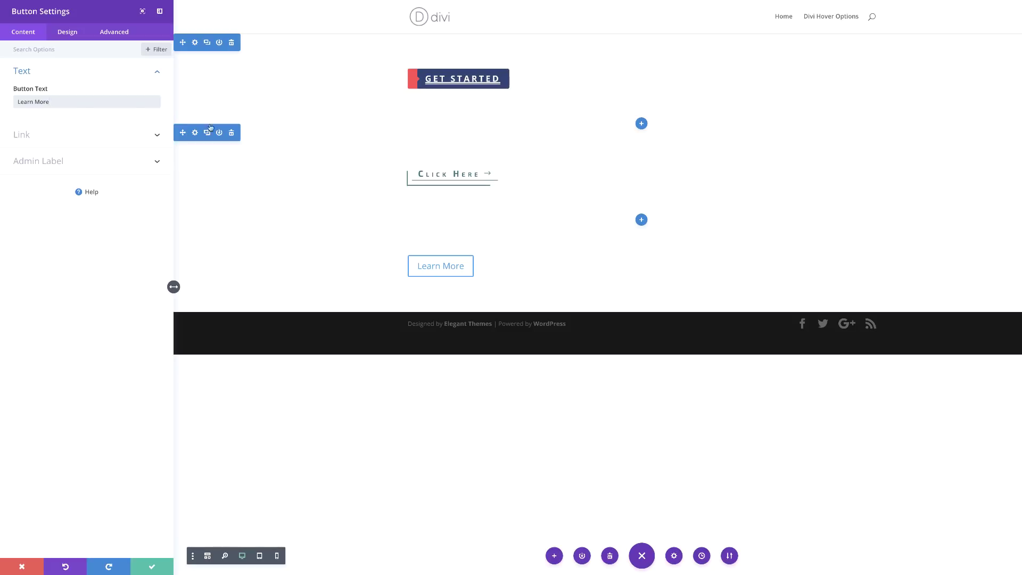
click(944, 185)
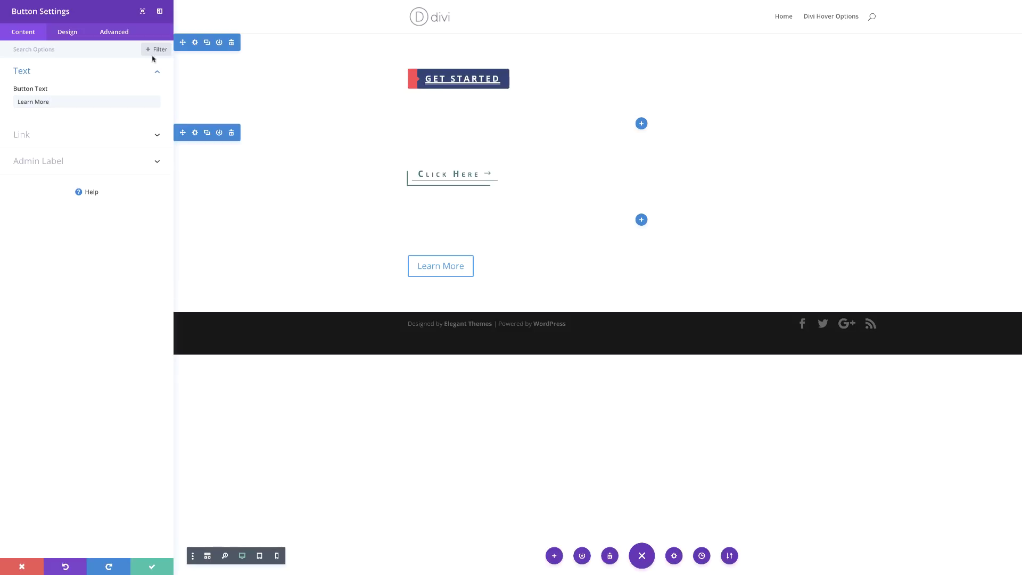
Enable custom styles for the Learn More button and make its text white.
click(66, 32)
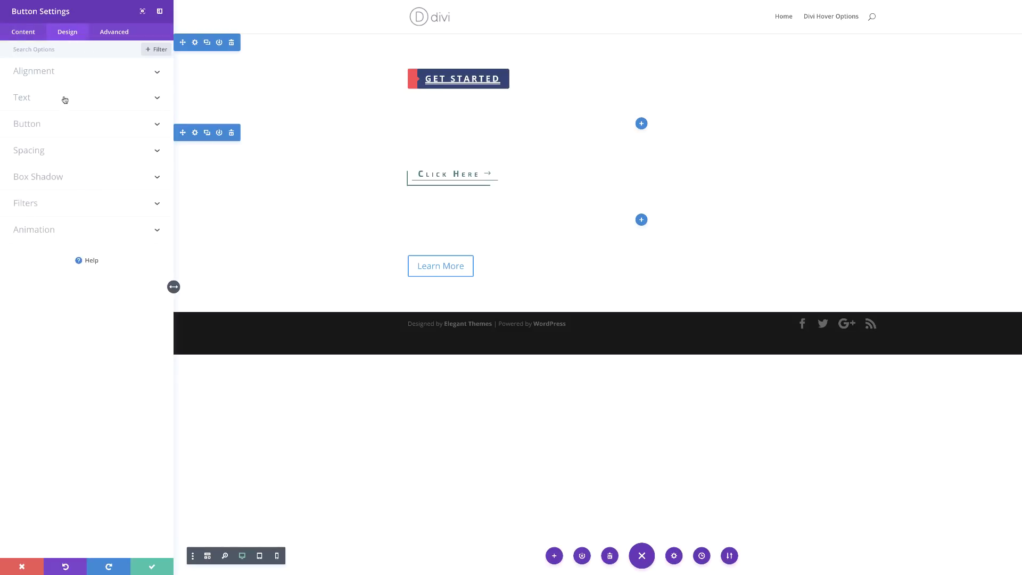
click(52, 123)
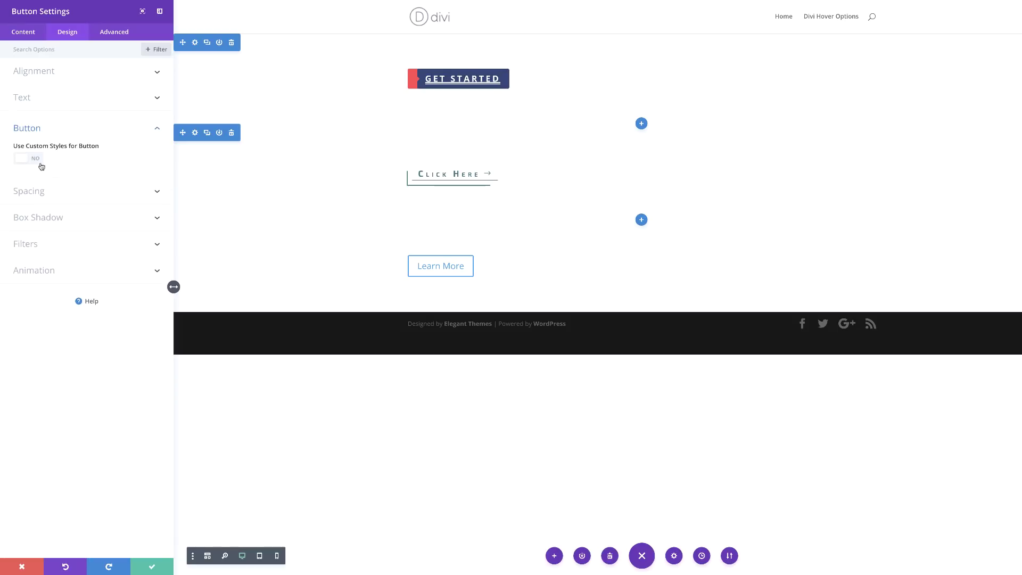
click(38, 161)
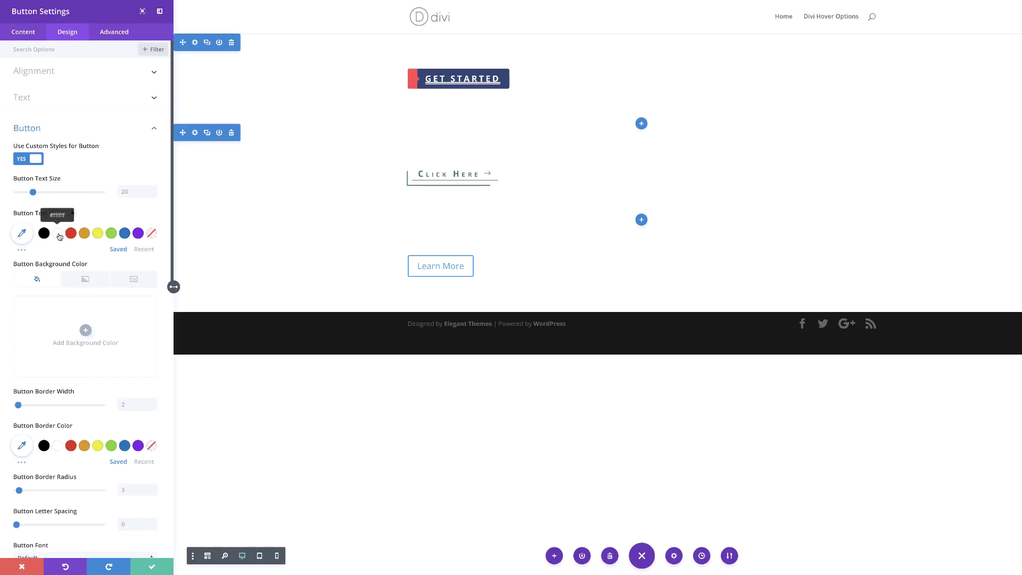
click(58, 233)
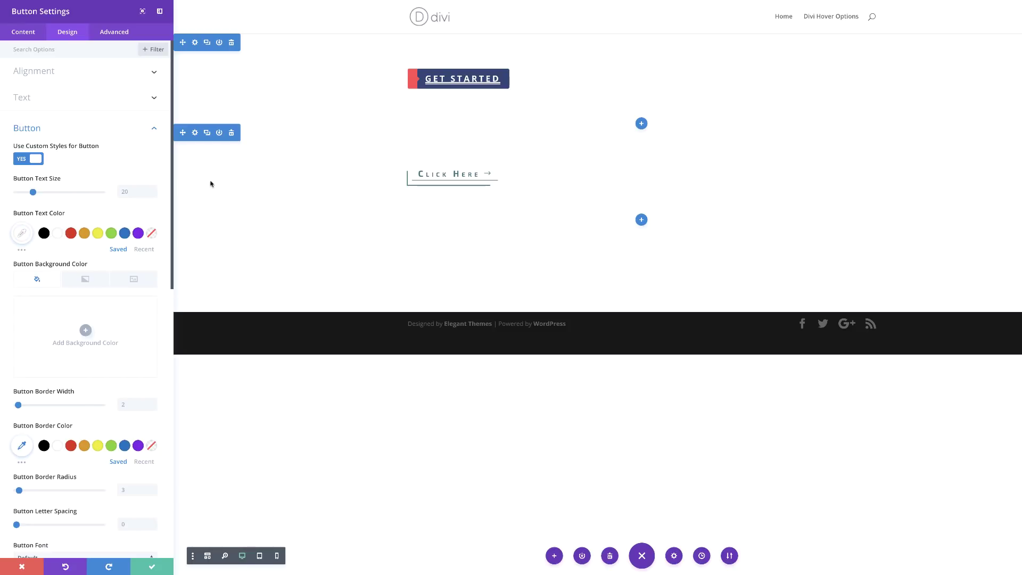
Give the button a 90deg gradient background from #7D80DA to #8EEDF7.
click(87, 279)
click(86, 331)
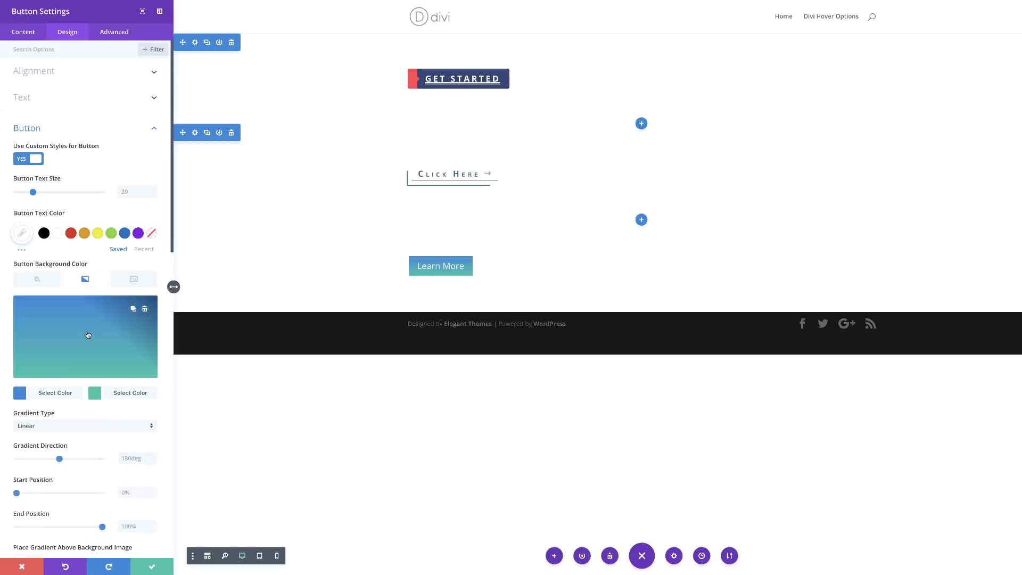
click(20, 393)
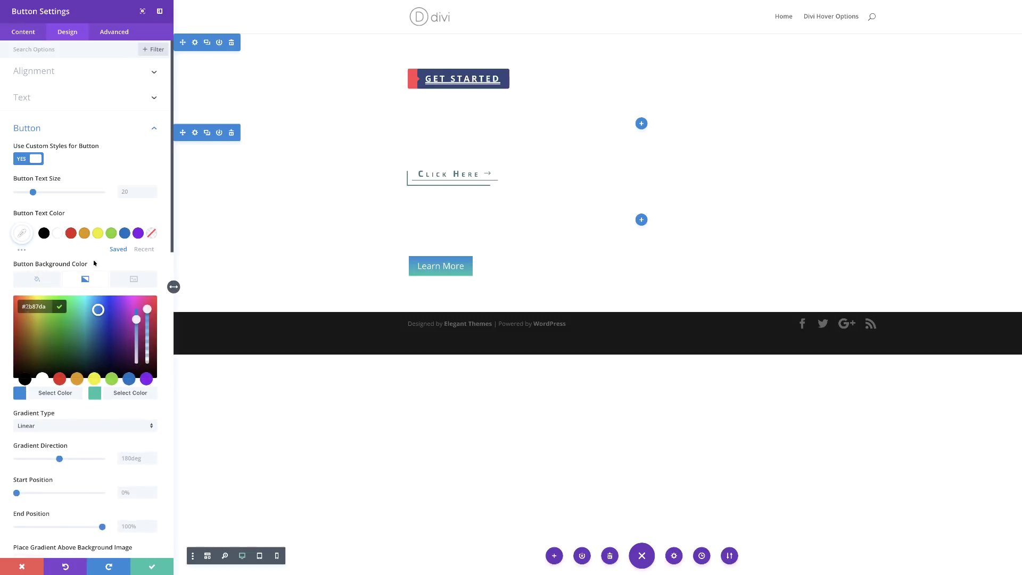
text(7D80DA)
click(95, 393)
text(#8EEDF7)
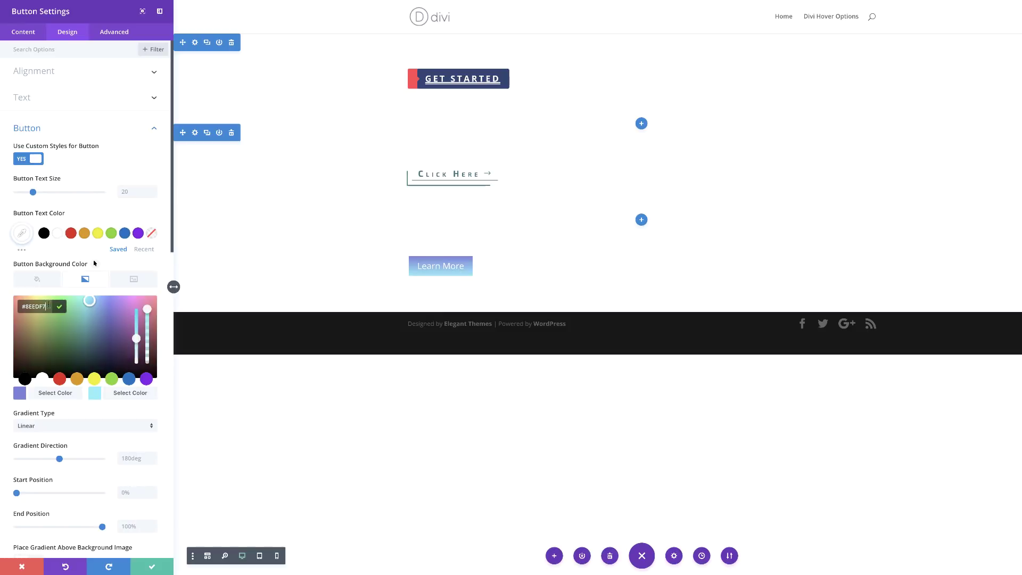
click(133, 459)
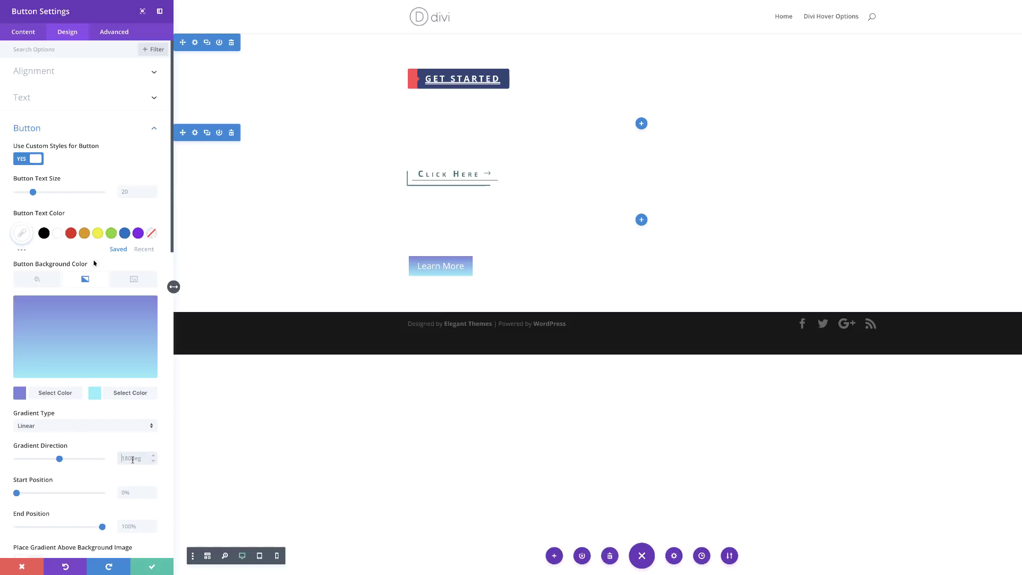
key(ctrl+a)
text(90deg)
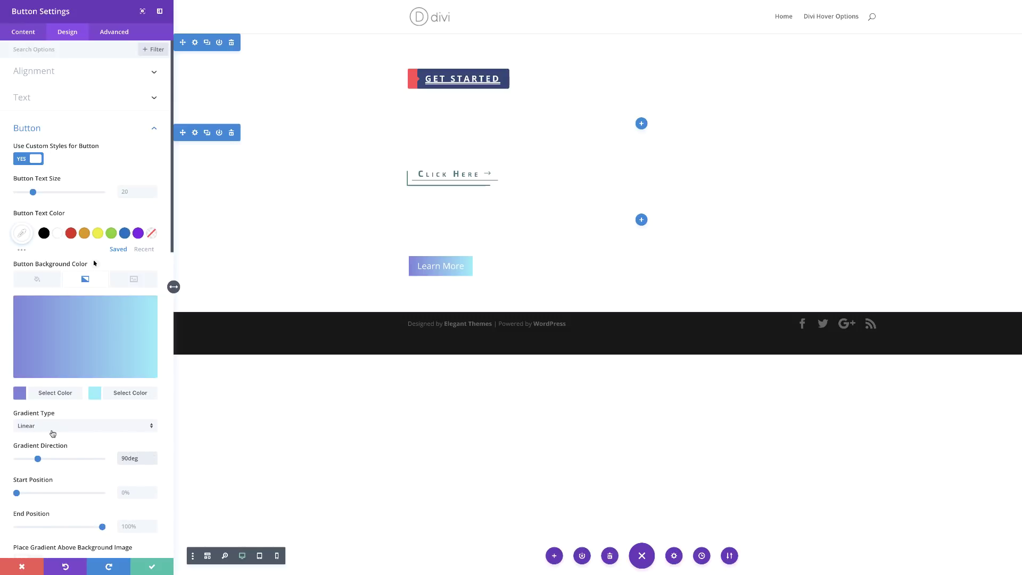
scroll(90, 465, down, 5)
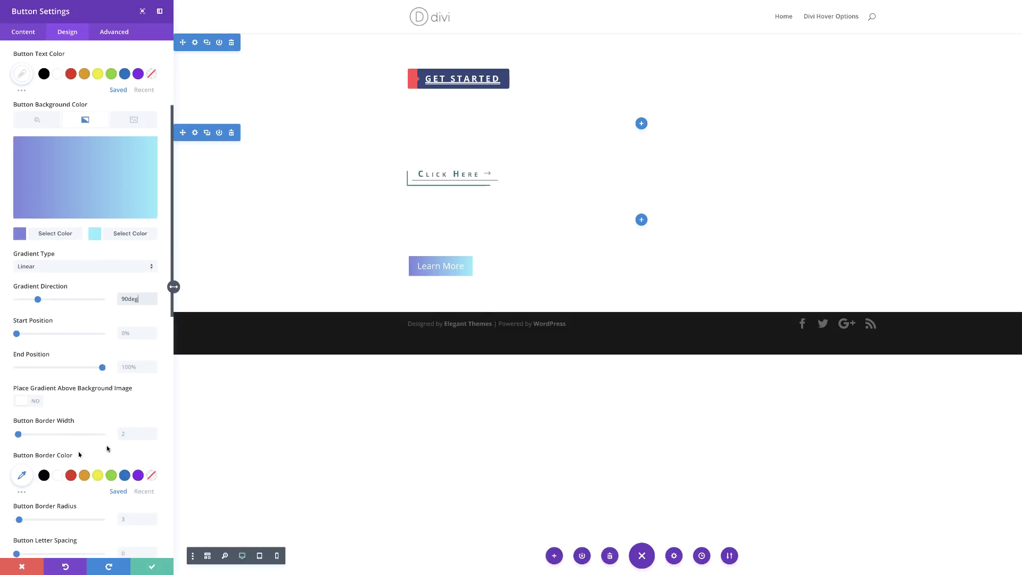
Set the Learn More button's border width to 0px, corner radius 10px, and letter spacing 1px.
click(133, 433)
text(0px)
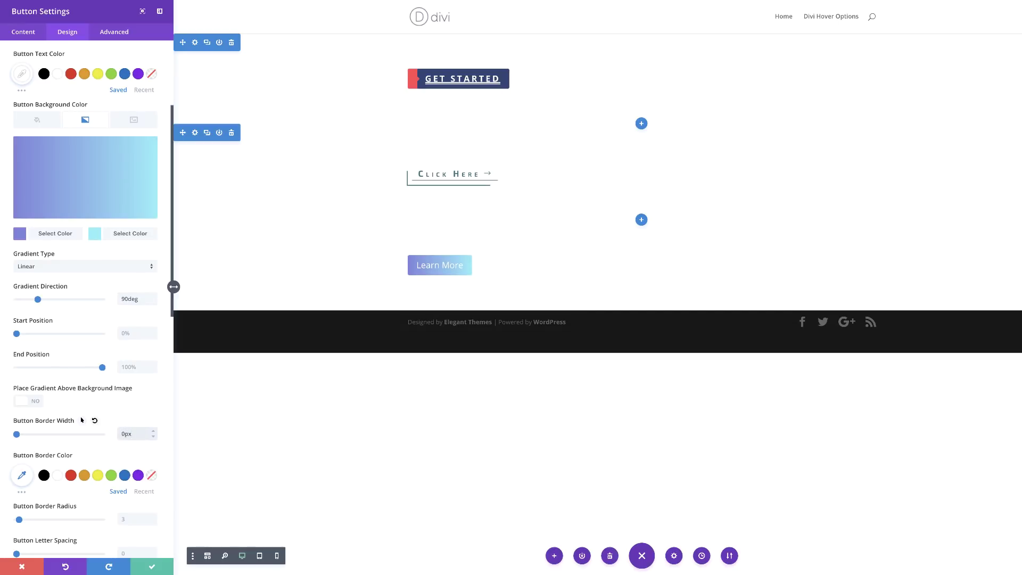
scroll(83, 469, down, 1)
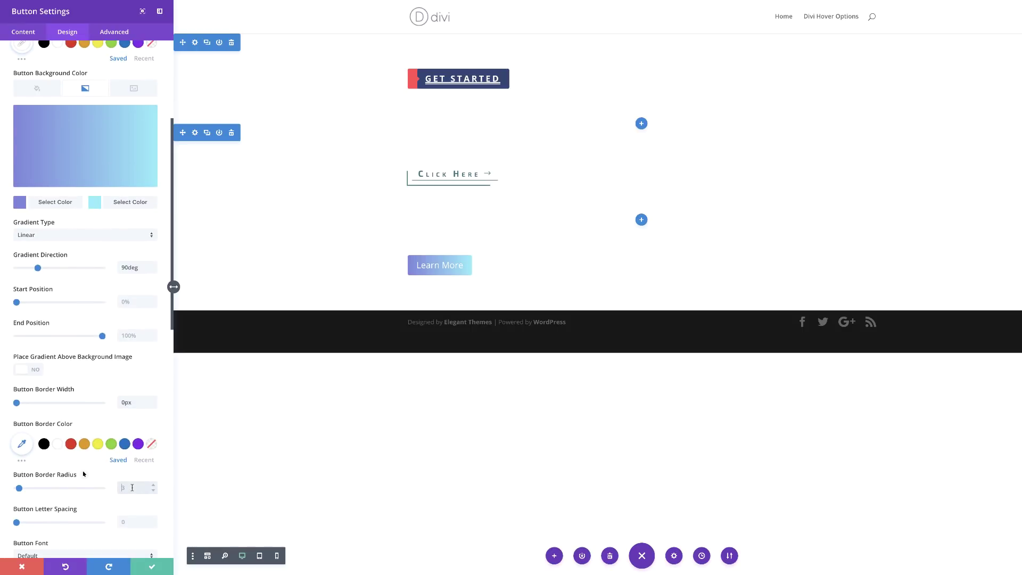
text(10)
key(Tab)
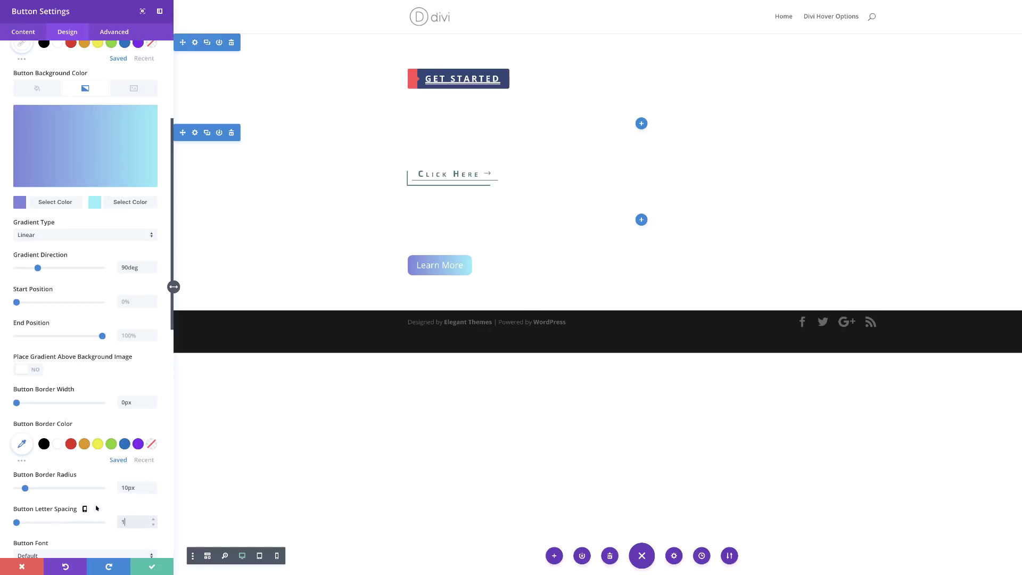
scroll(97, 508, down, 1)
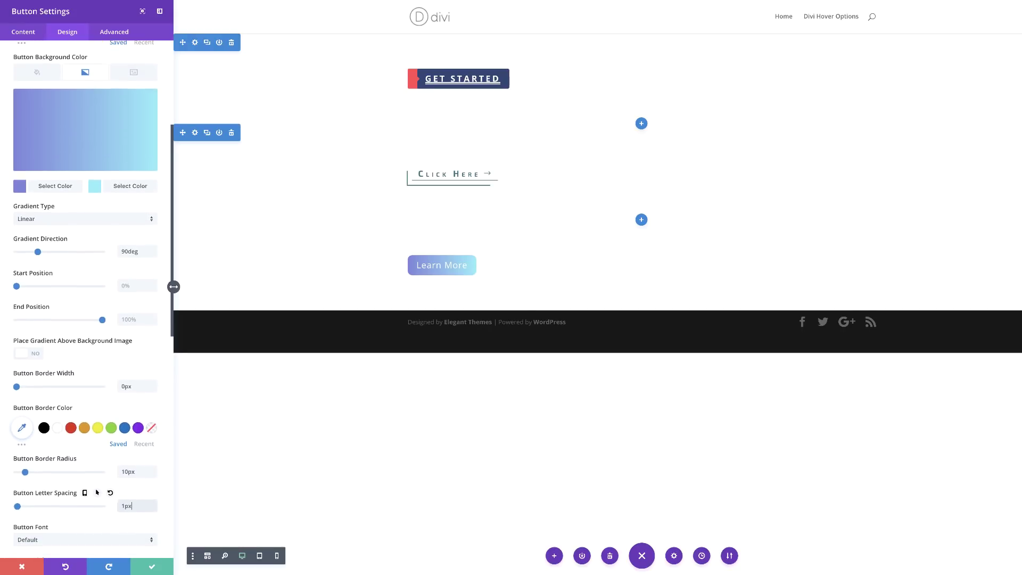
scroll(97, 492, down, 4)
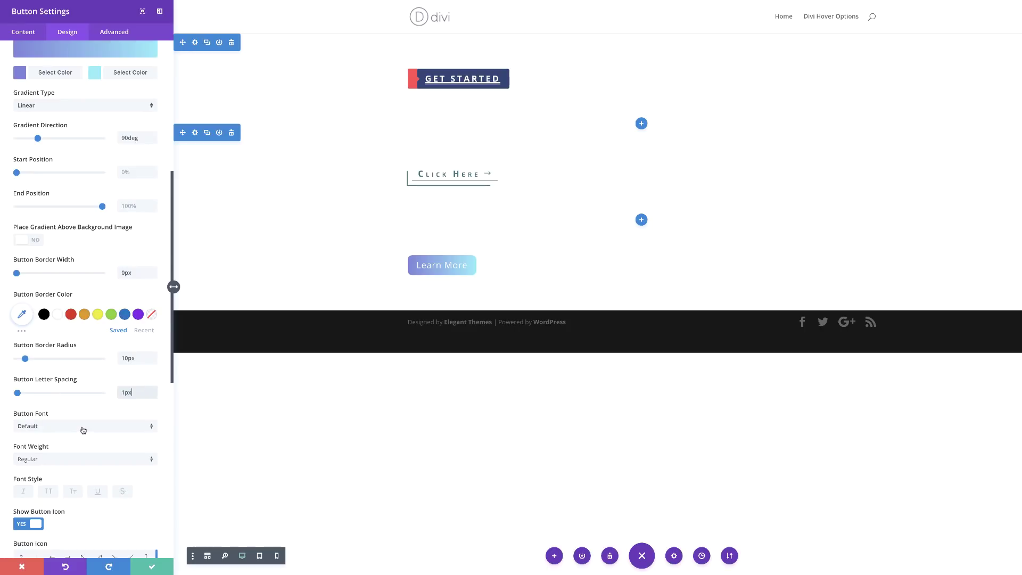
Set the Learn More button text to bold uppercase Source Sans Pro.
click(83, 430)
click(94, 9)
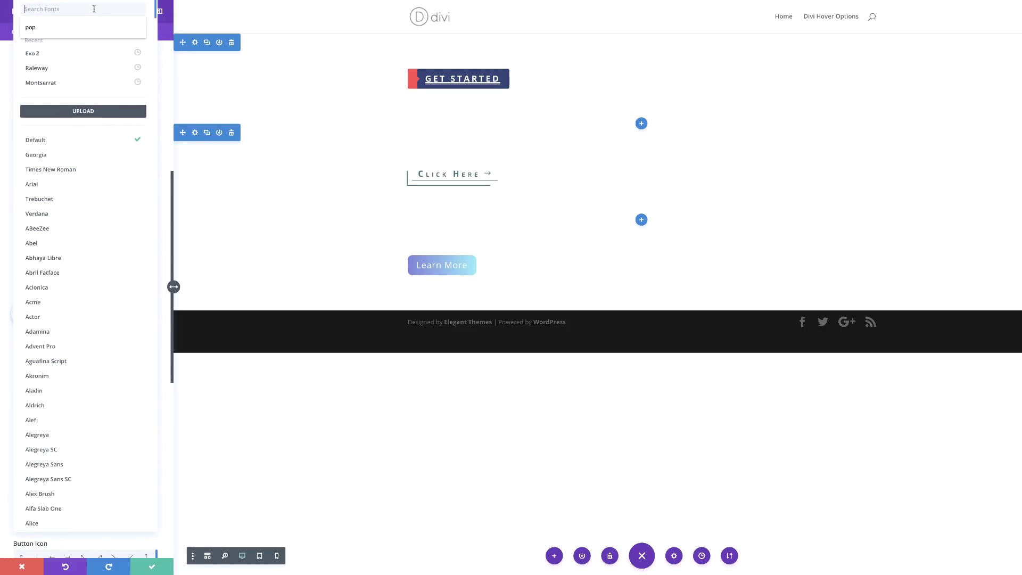
click(71, 44)
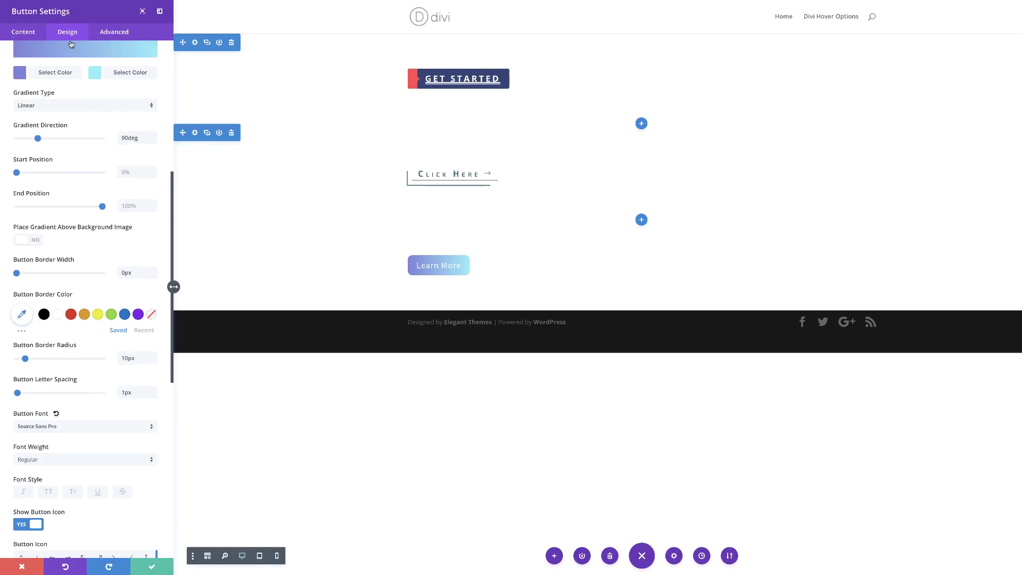
click(70, 461)
click(59, 499)
scroll(54, 479, down, 1)
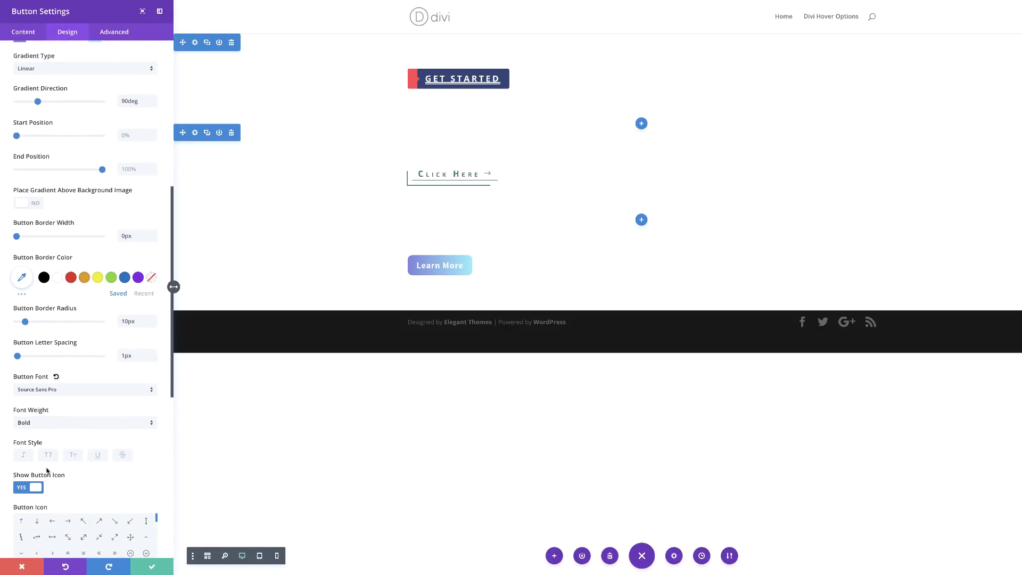
click(48, 454)
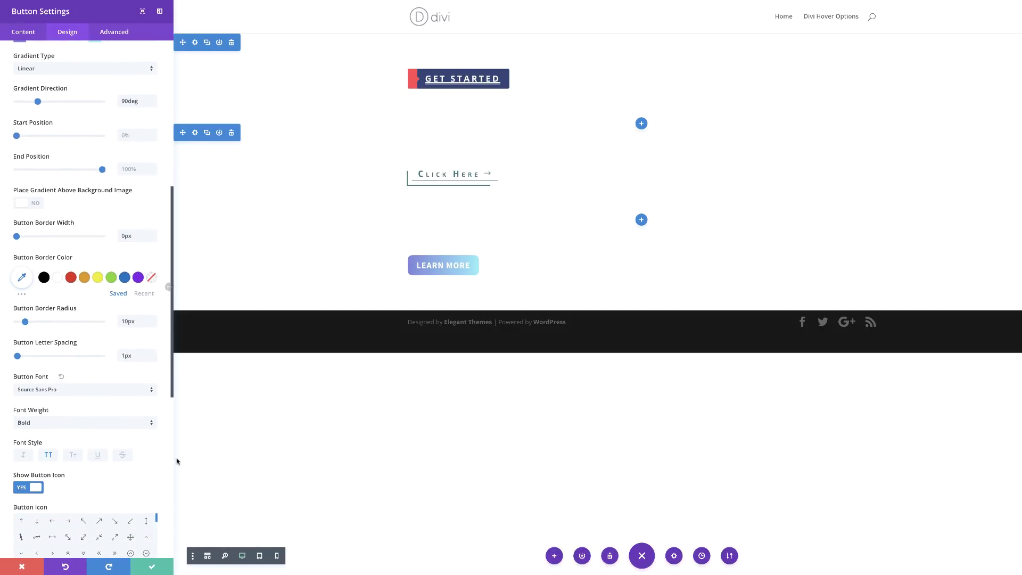
Give the button the » double-chevron icon.
scroll(171, 394, down, 2)
scroll(171, 405, down, 3)
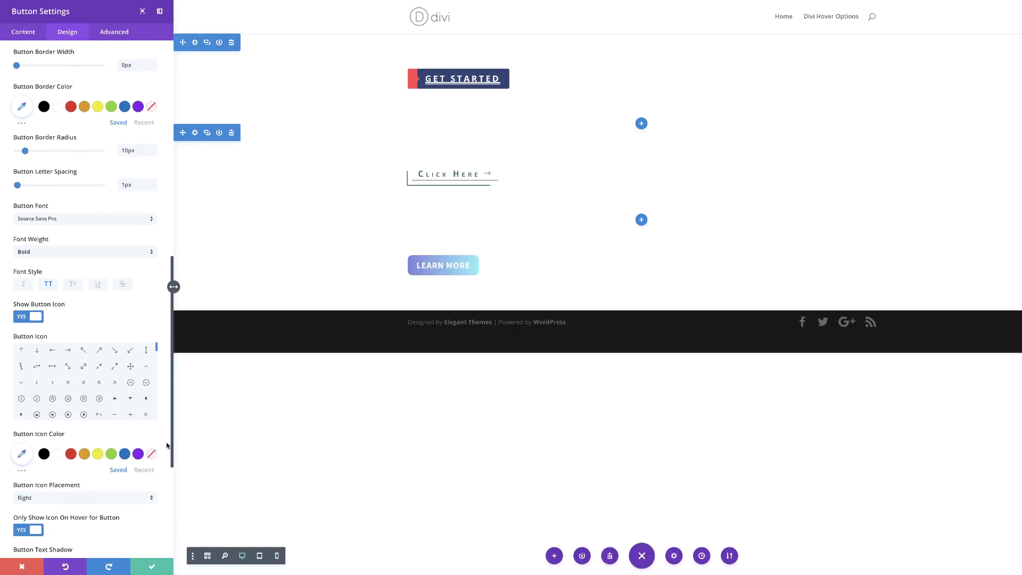
click(115, 383)
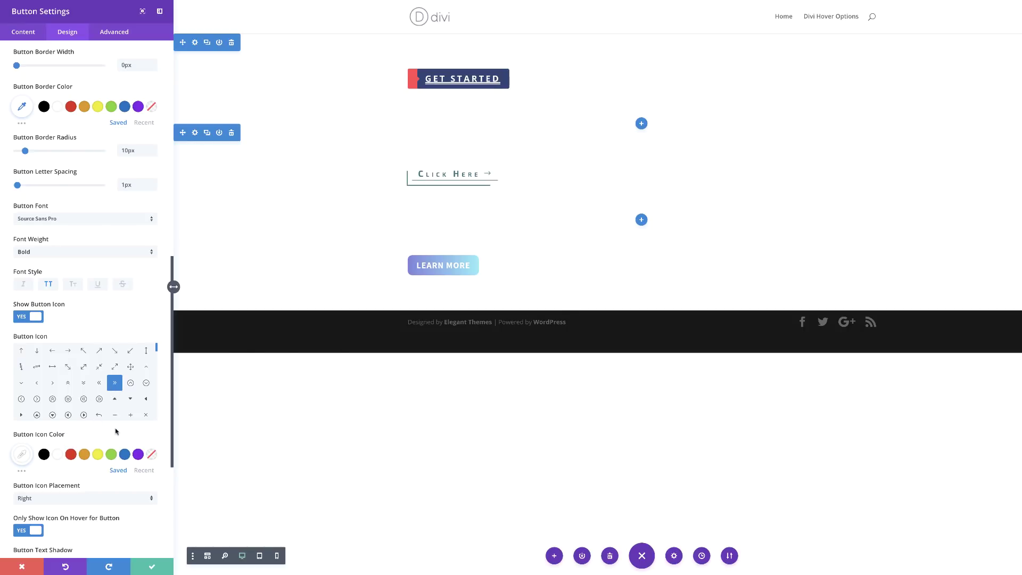
scroll(128, 431, down, 5)
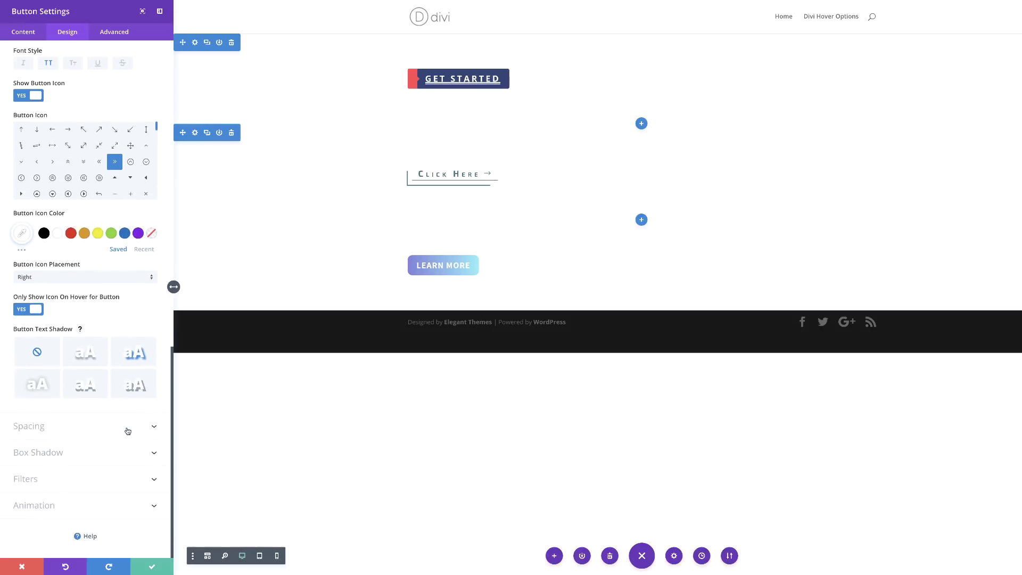
click(27, 427)
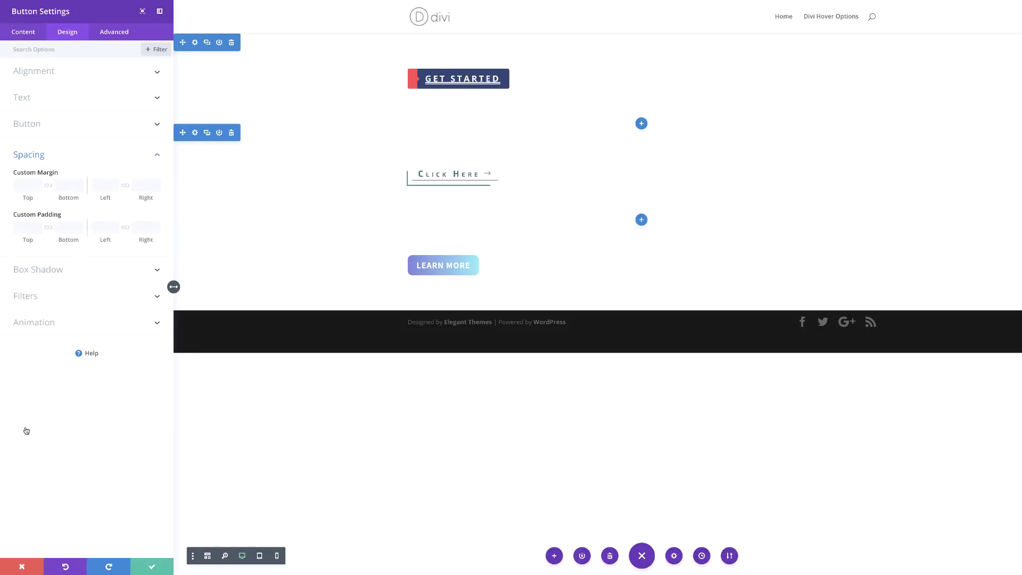
Pad the Learn More button 1em on the left and 2.5em on the right.
click(100, 229)
text(1em)
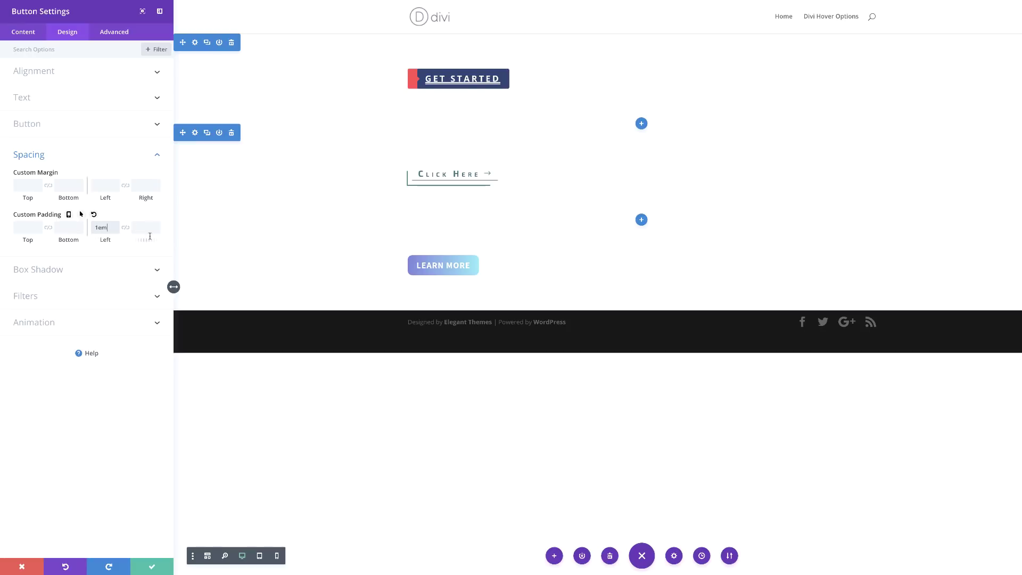
click(143, 228)
text(2.5em)
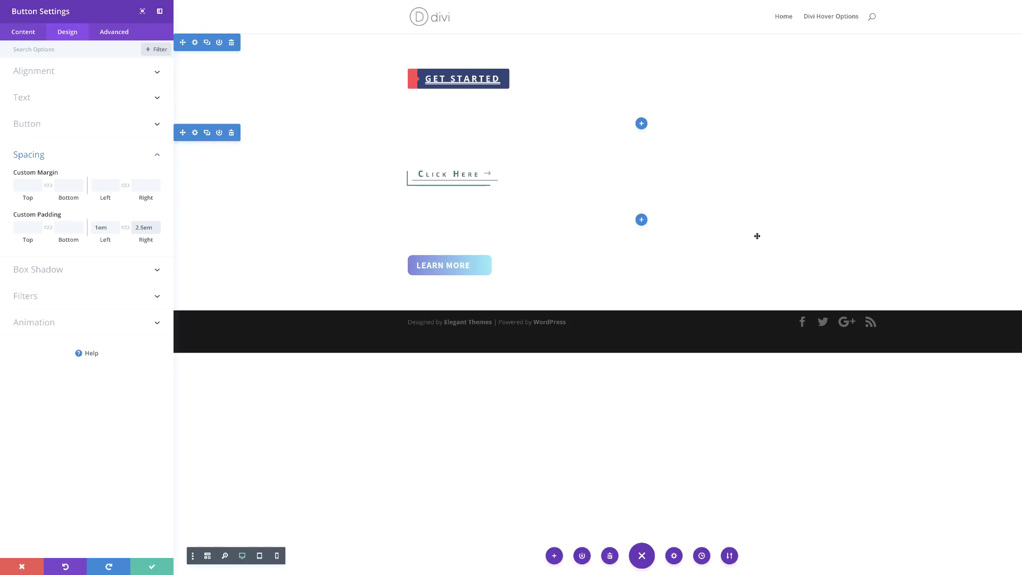
Add an opaque #7d80da inner box shadow offset -25px horizontally, 0px vertically.
click(76, 272)
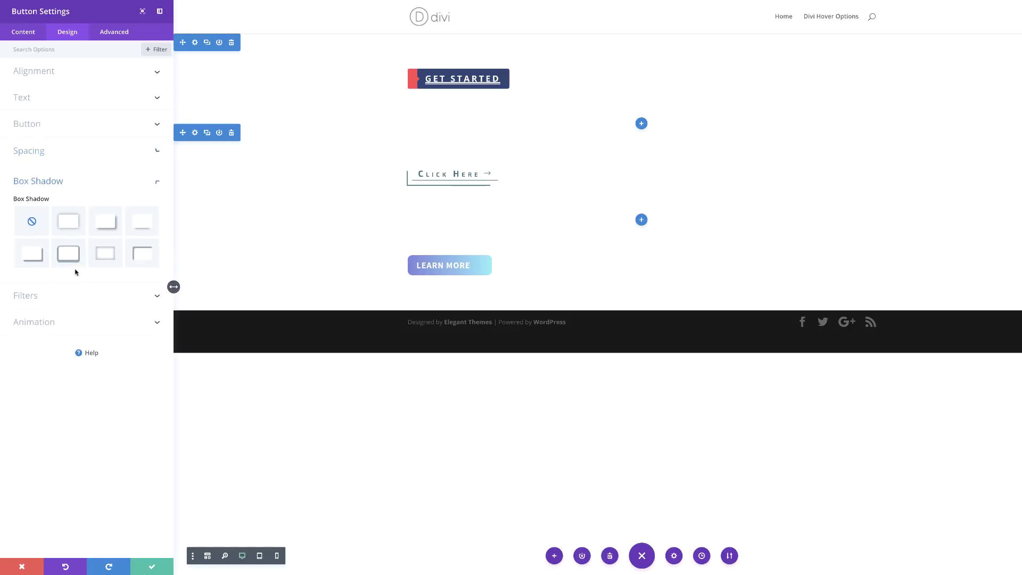
click(142, 257)
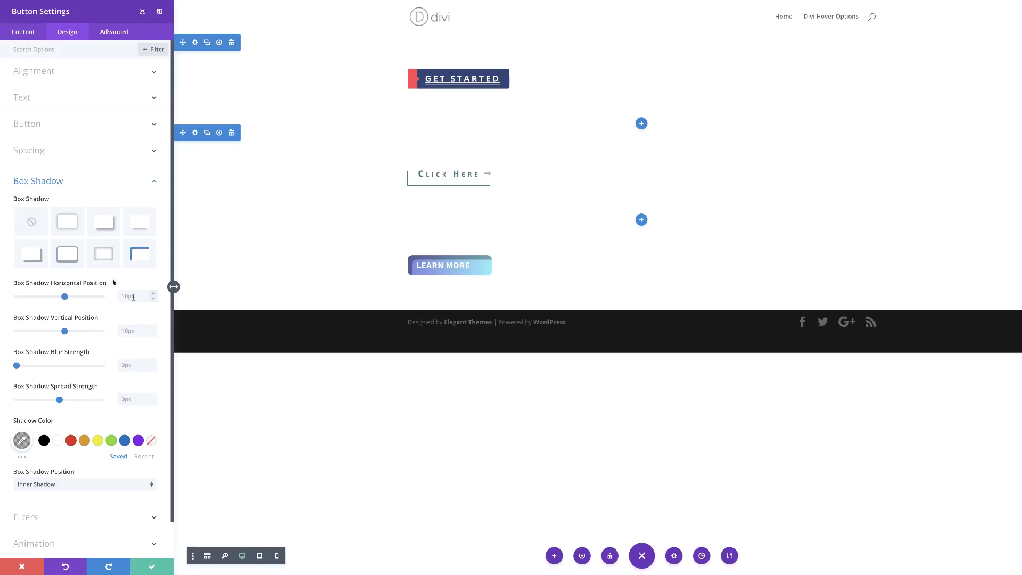
click(134, 297)
text(-25px)
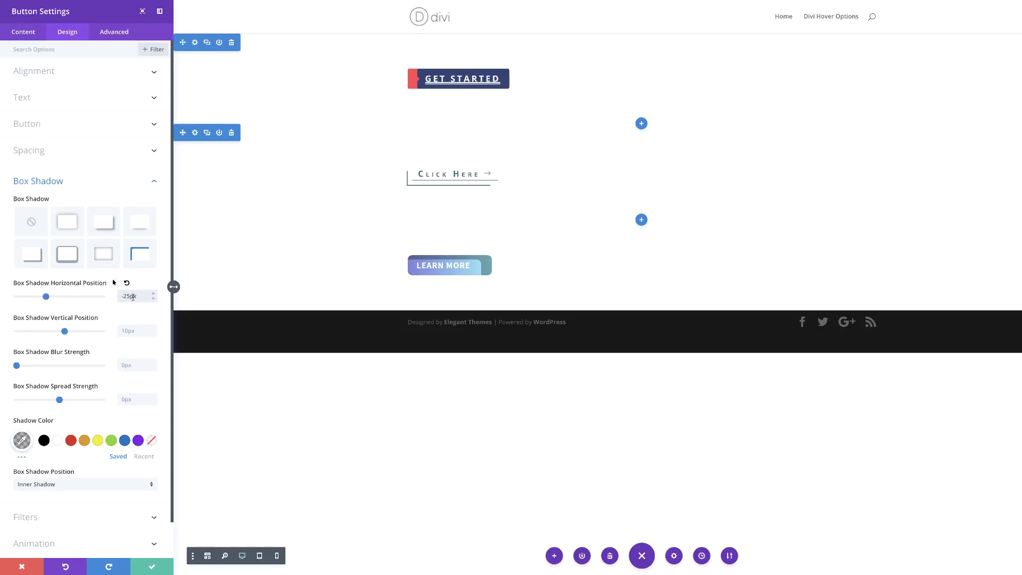
click(133, 331)
text(0px)
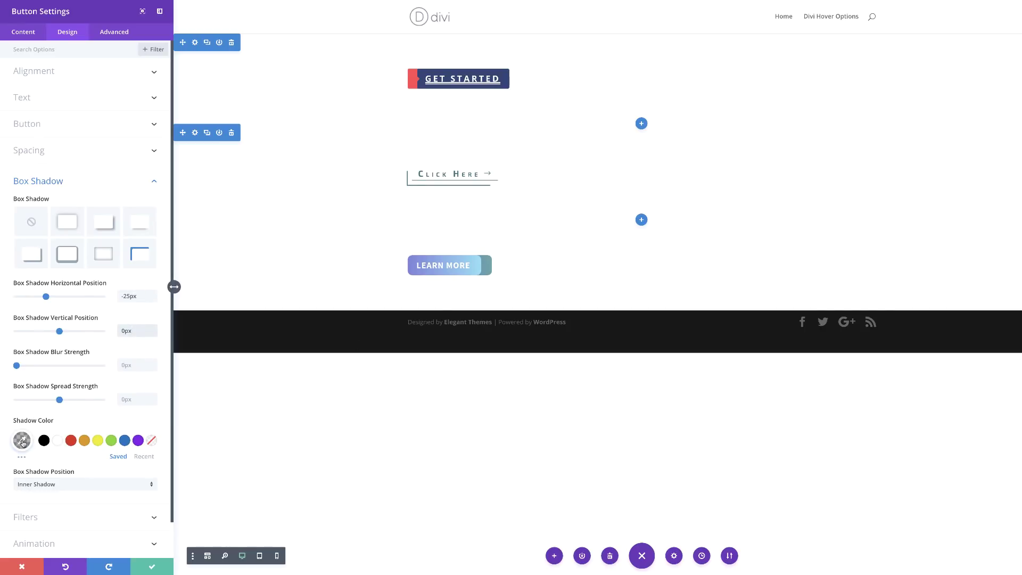
click(22, 439)
drag(148, 481, 152, 445)
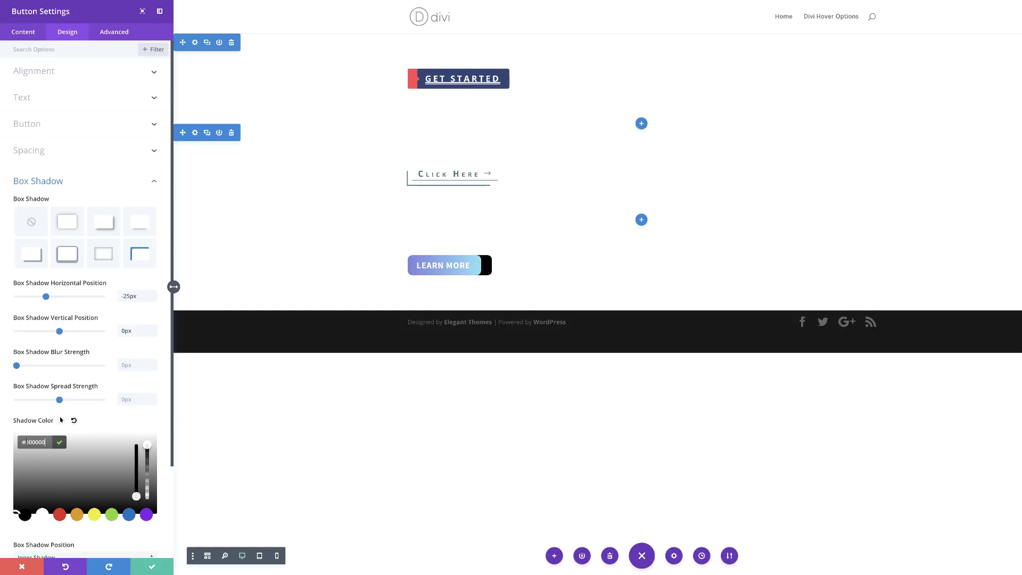
text(#7d80da)
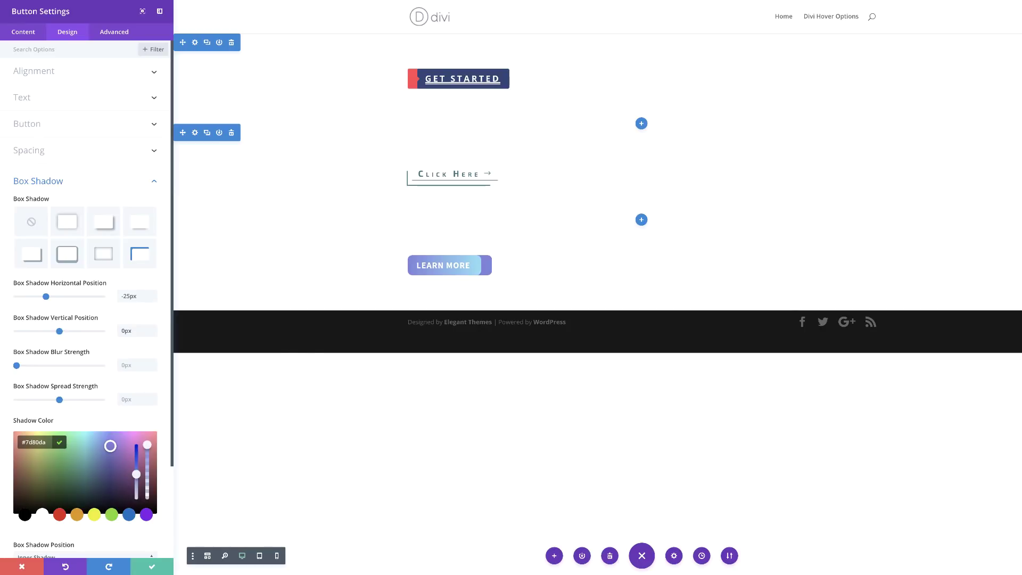
Enter 'position: absolute; right: 2%;' in the button's After custom CSS to place its icon.
click(111, 33)
click(51, 101)
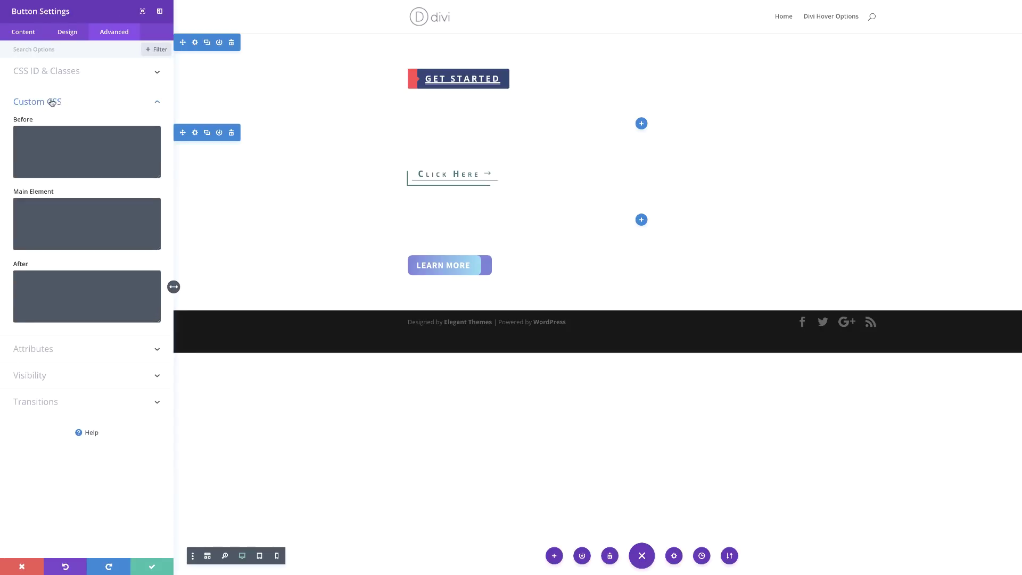
click(28, 277)
text(position: absolute; right: 5%;)
double_click(54, 286)
text(2)
key(BackSpace)
text(8)
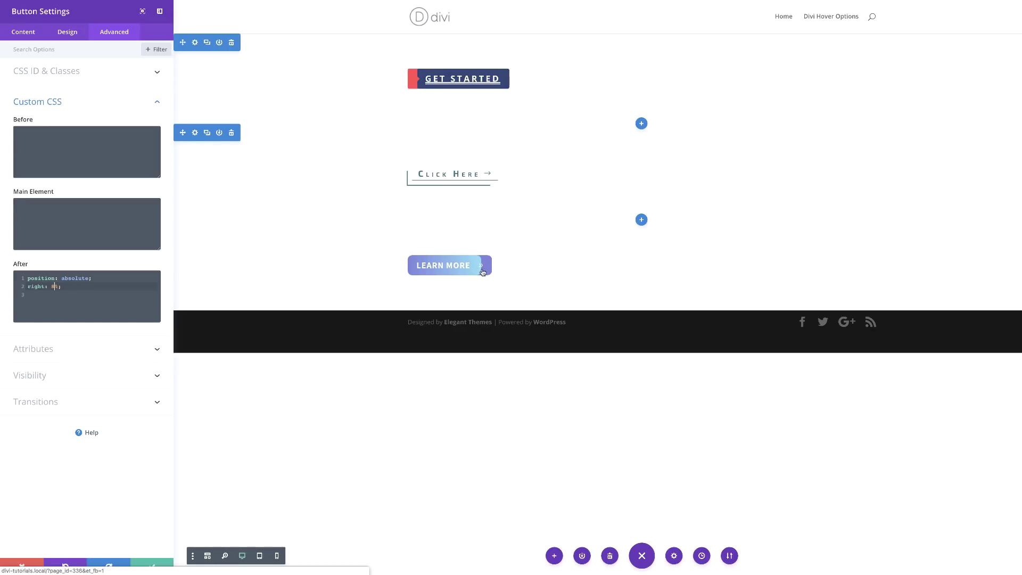
key(BackSpace)
text(2)
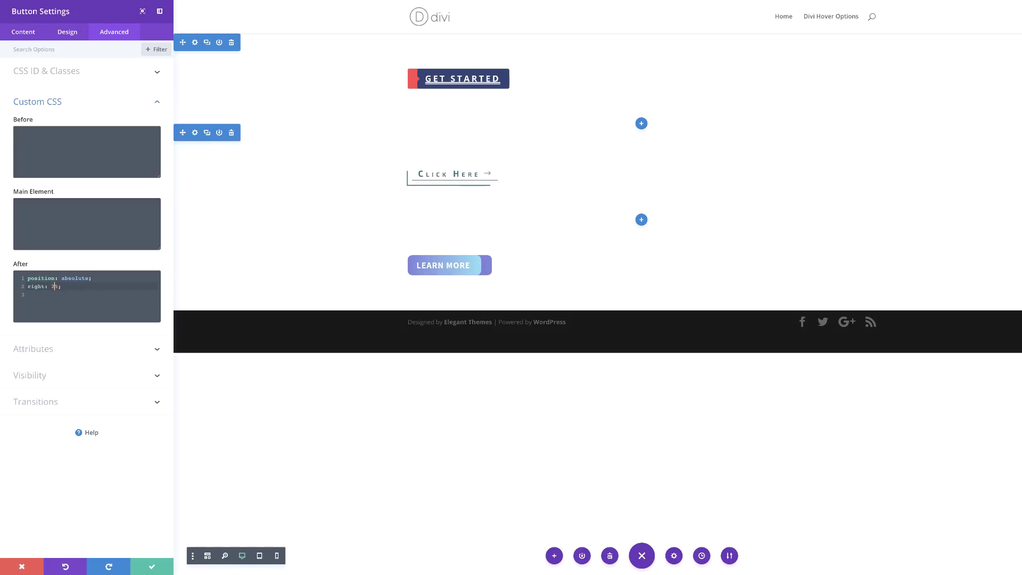
Bring up the Learn More button's Spacing settings under Design > Button.
click(72, 34)
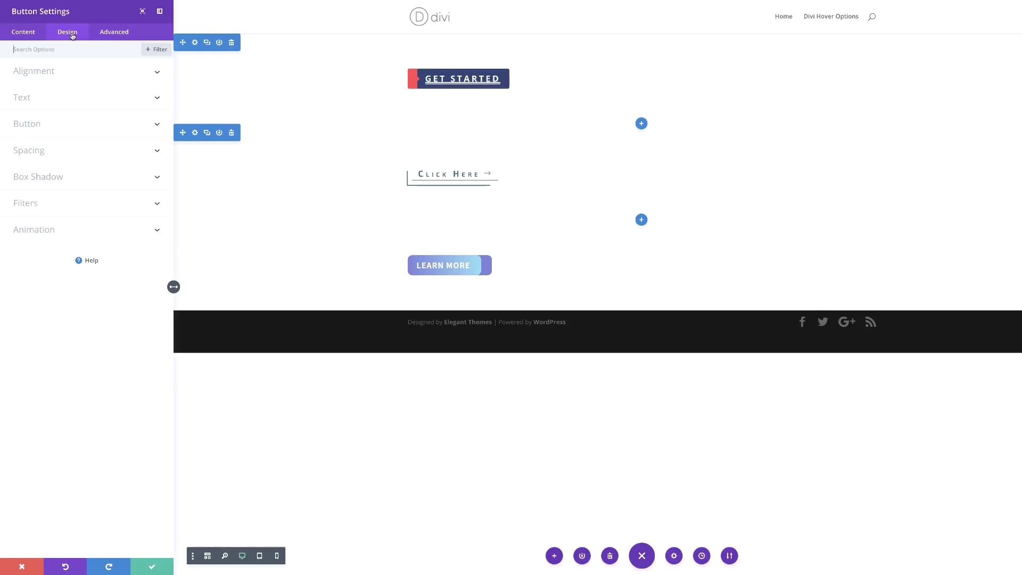
click(36, 125)
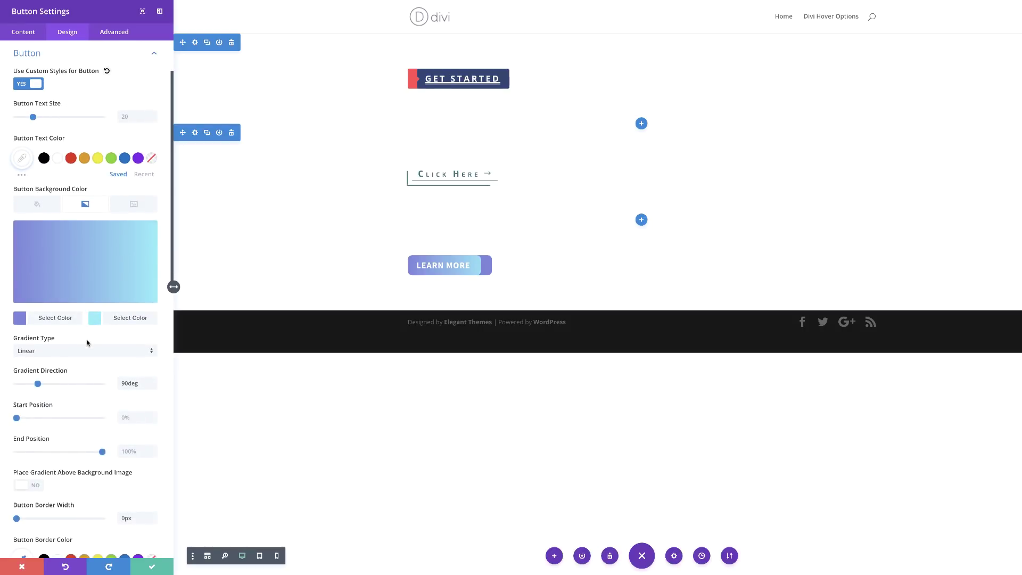
scroll(87, 343, down, 5)
click(80, 160)
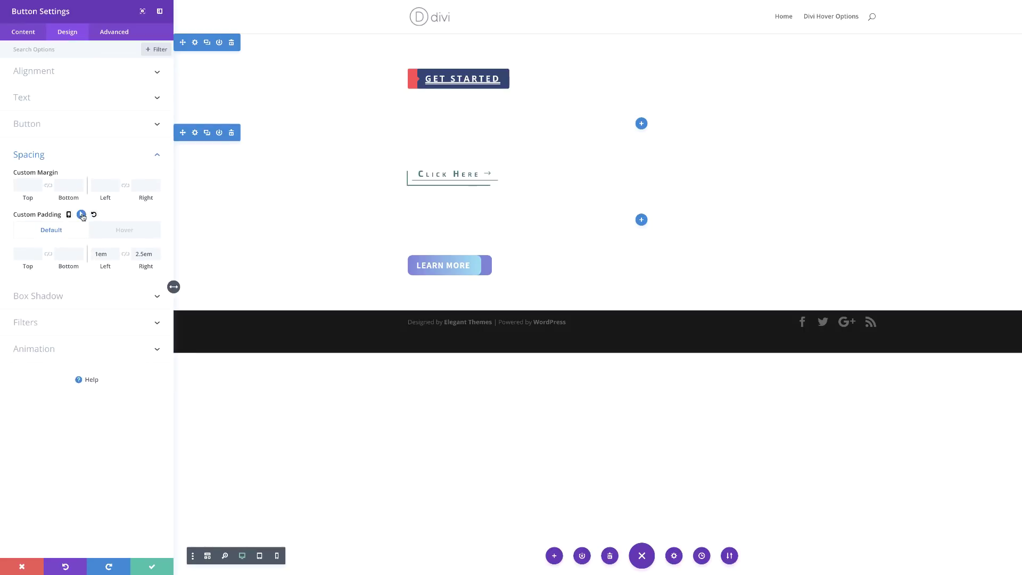
Compare default and hover padding, ending on the hover padding with 4em right padding.
click(137, 231)
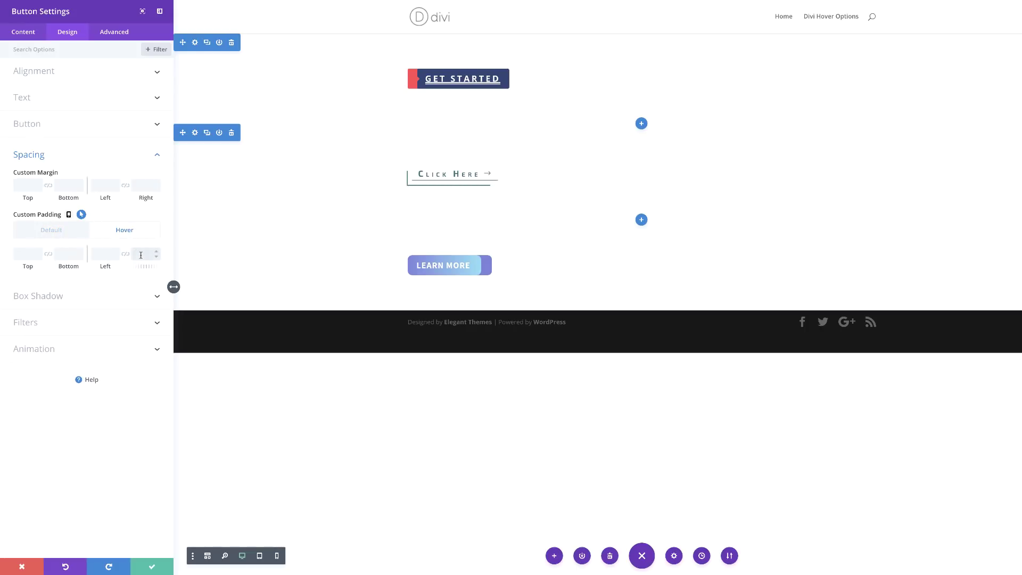
click(110, 235)
click(139, 234)
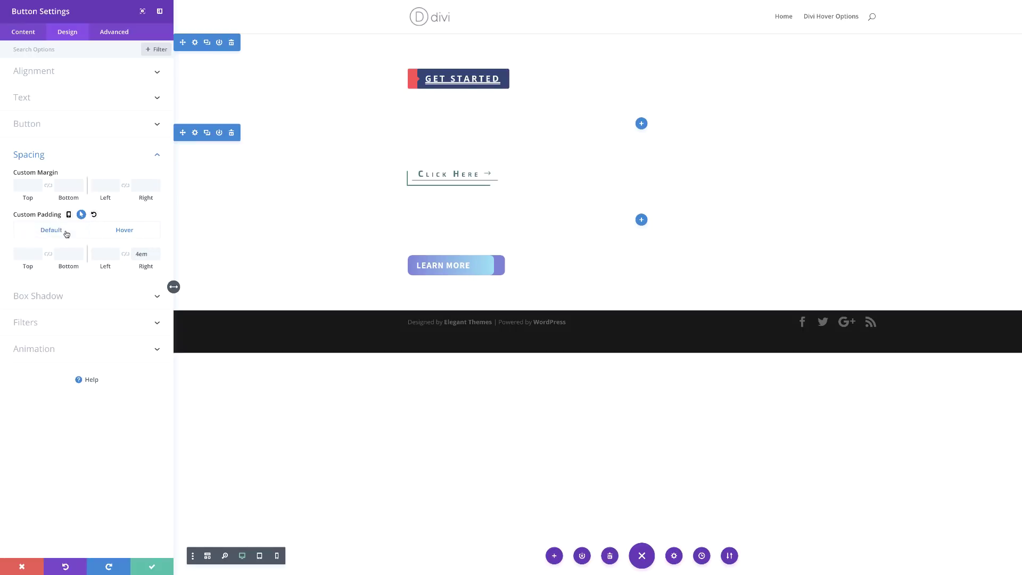
click(66, 233)
click(114, 236)
click(58, 234)
click(126, 237)
click(61, 232)
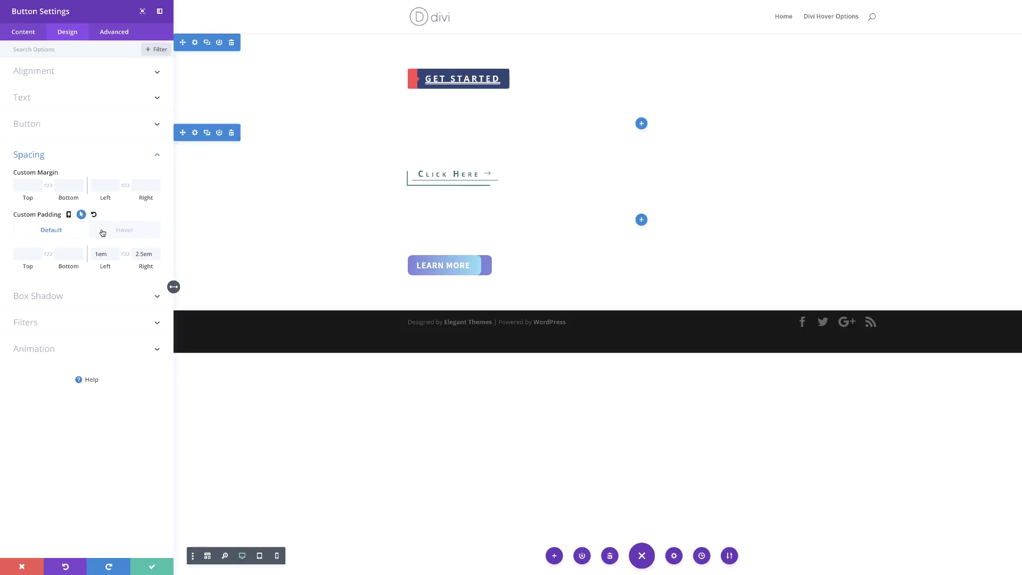
click(107, 233)
click(62, 231)
click(128, 231)
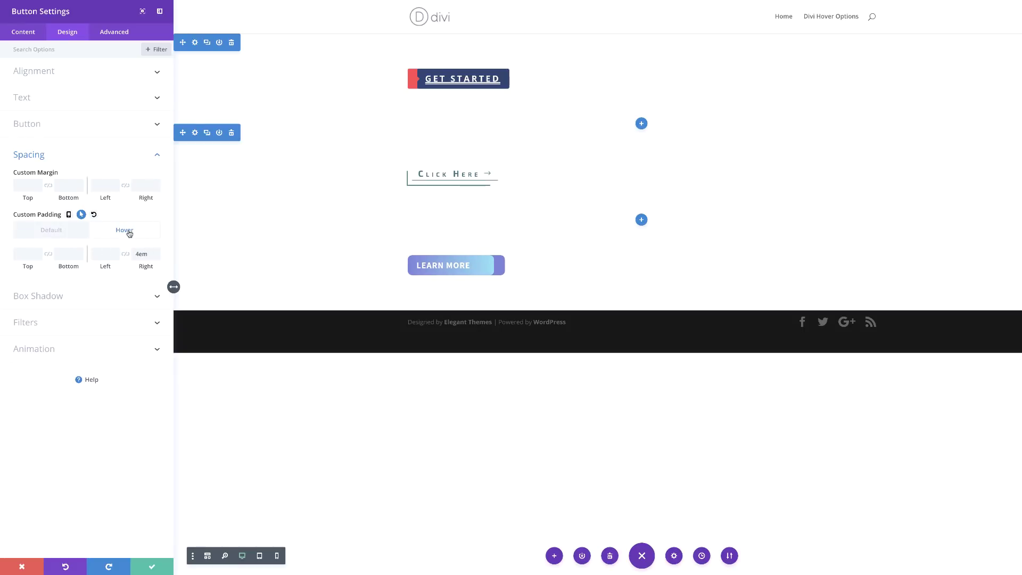
click(73, 233)
click(126, 233)
Save the Learn More settings and add a regular one-column section below it.
click(151, 565)
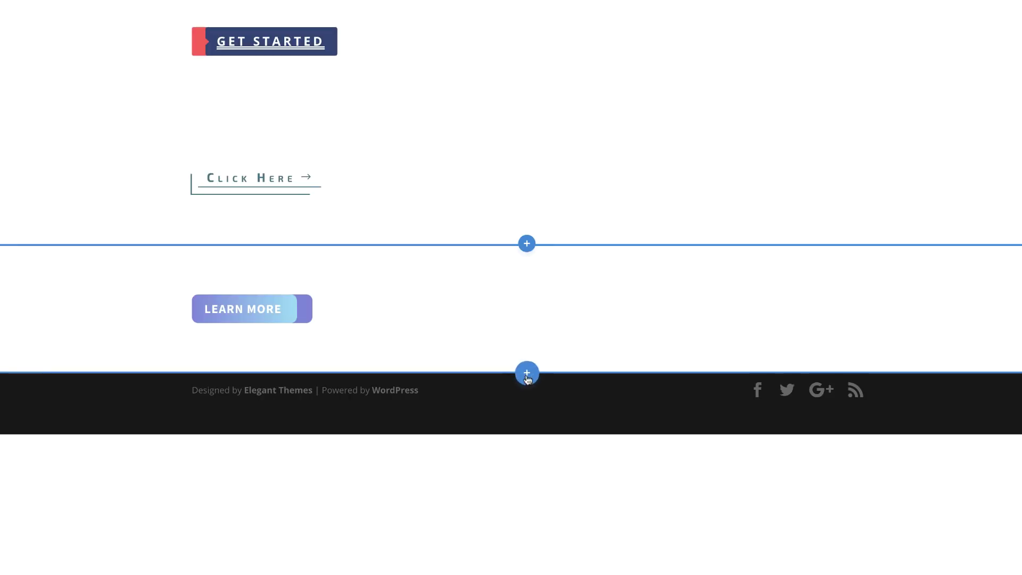
click(526, 372)
click(473, 333)
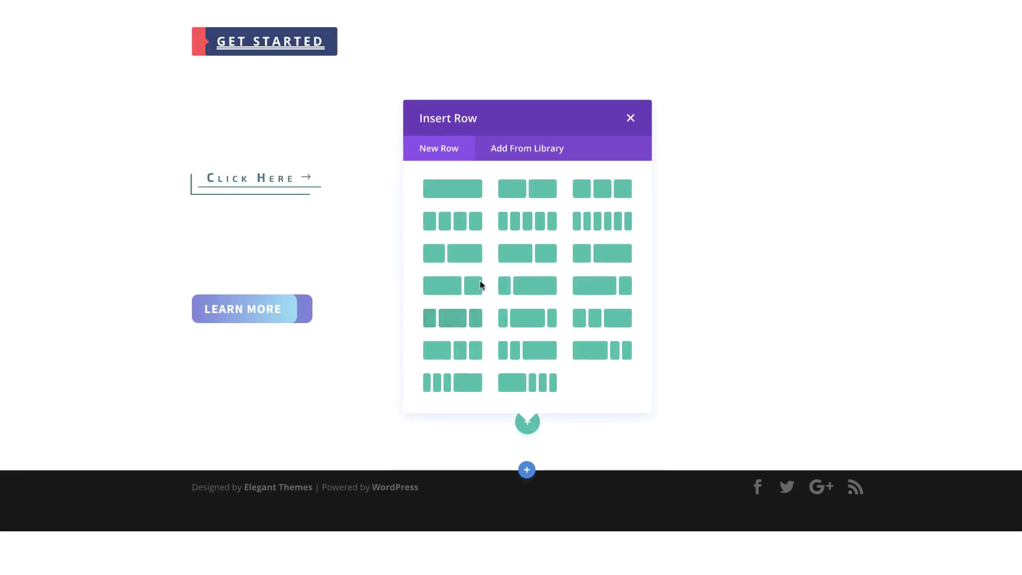
click(458, 189)
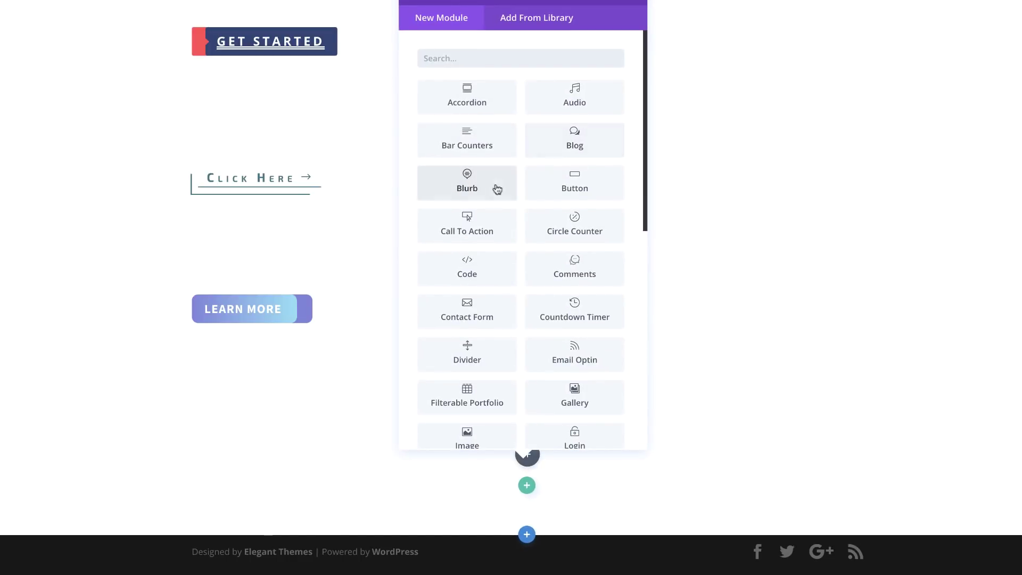
Add a Button module to the new row and change its text to 'Go'.
click(566, 189)
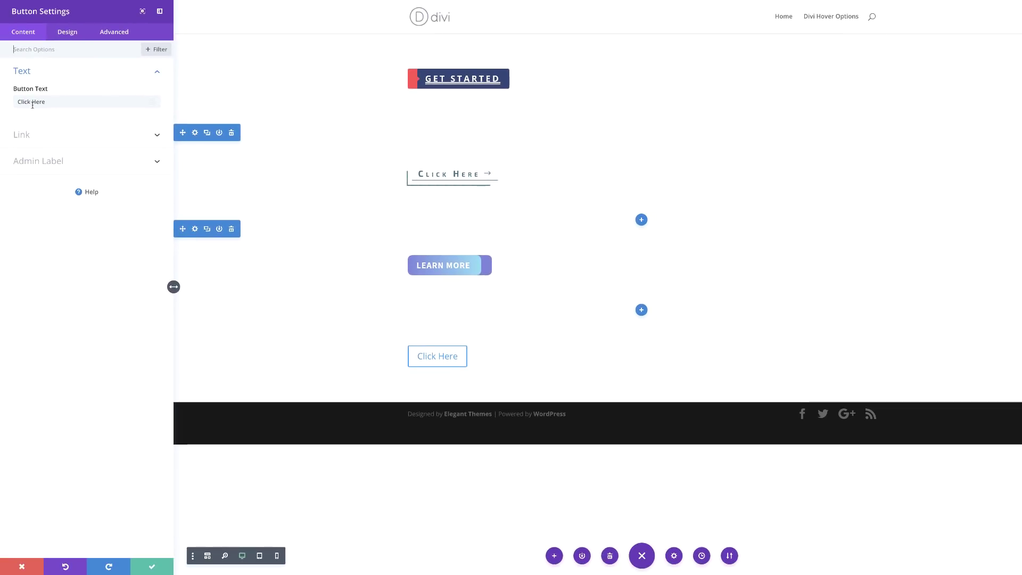
triple_click(60, 101)
text(Go)
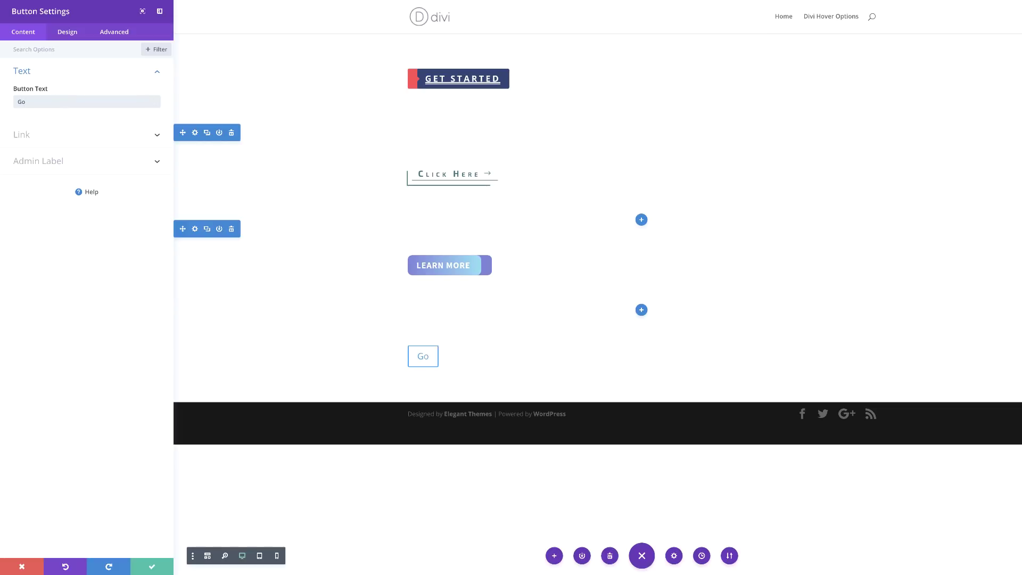
click(71, 33)
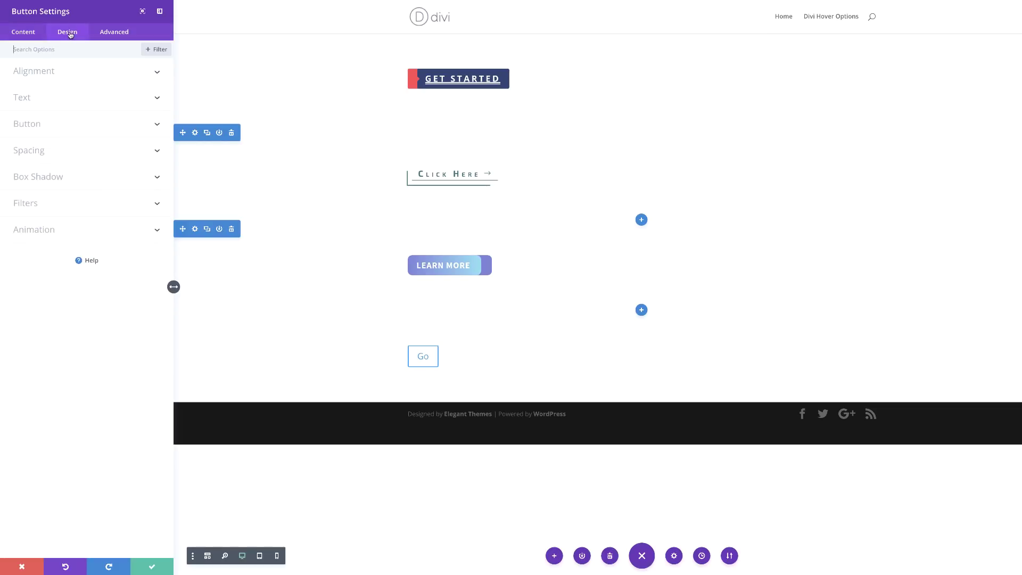
Turn on custom styles for the Go button and switch its background to an image.
click(41, 124)
click(37, 160)
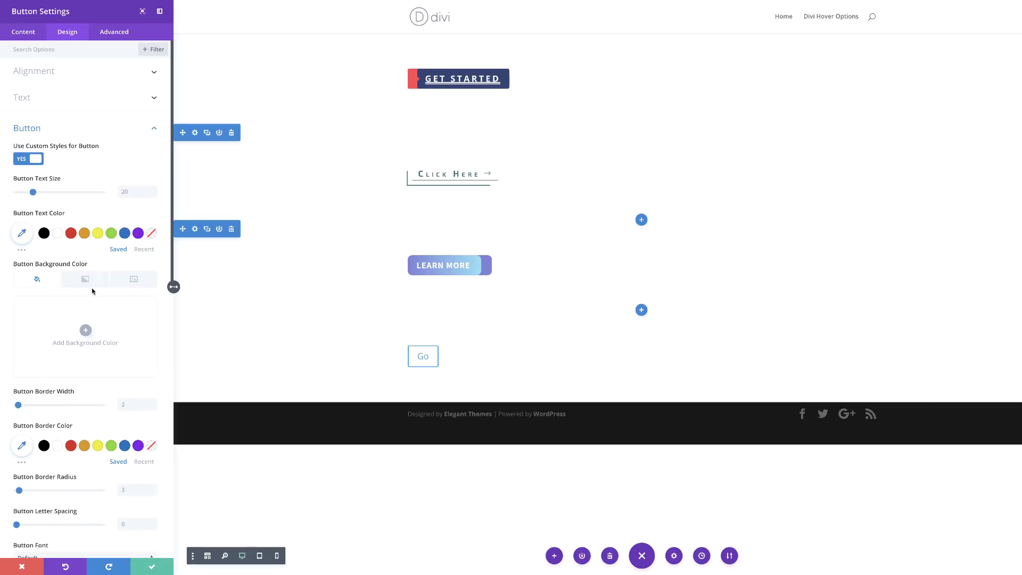
click(137, 282)
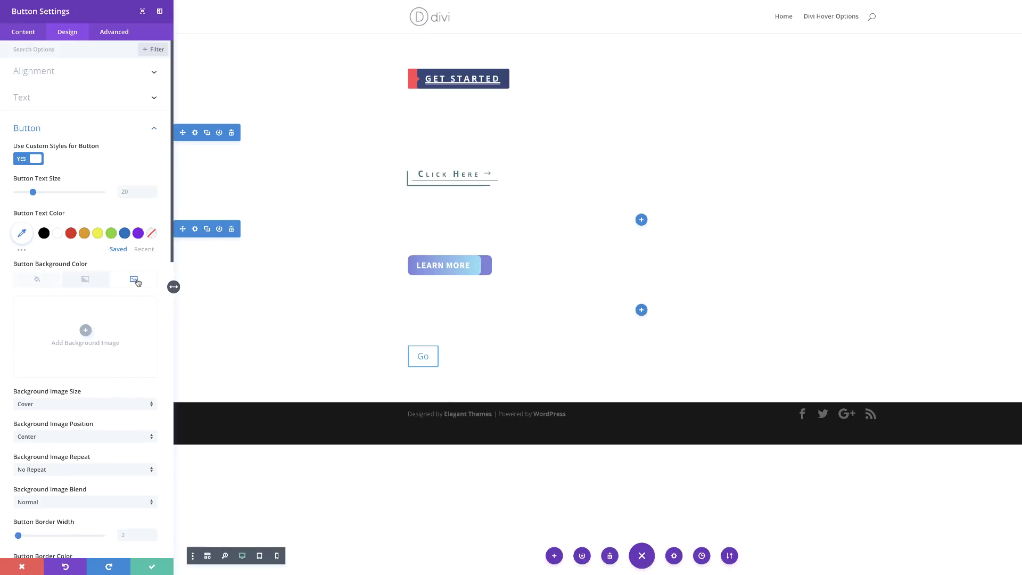
Upload logo.png from Downloads and use it as the Go button's background image.
click(85, 330)
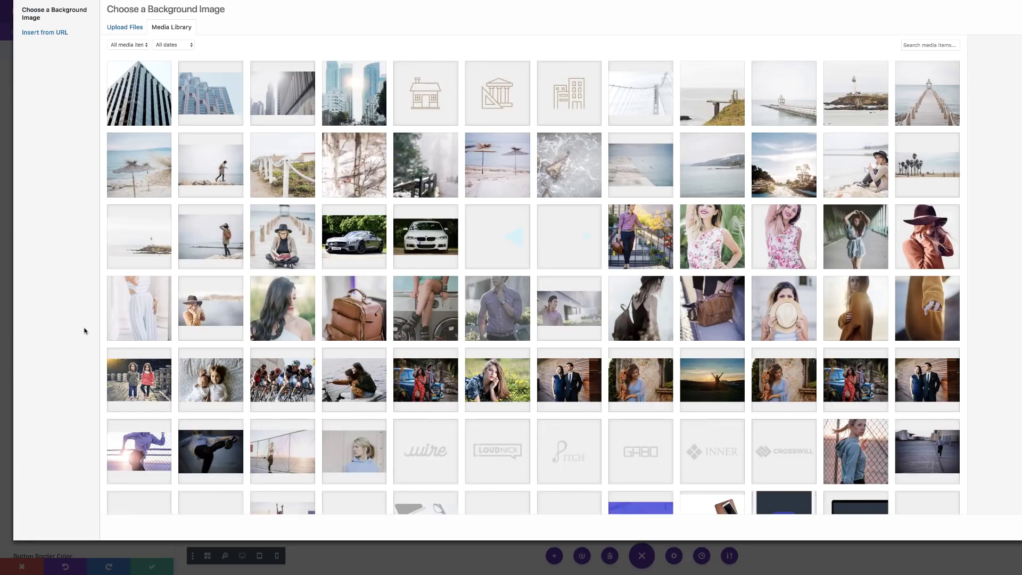
click(132, 30)
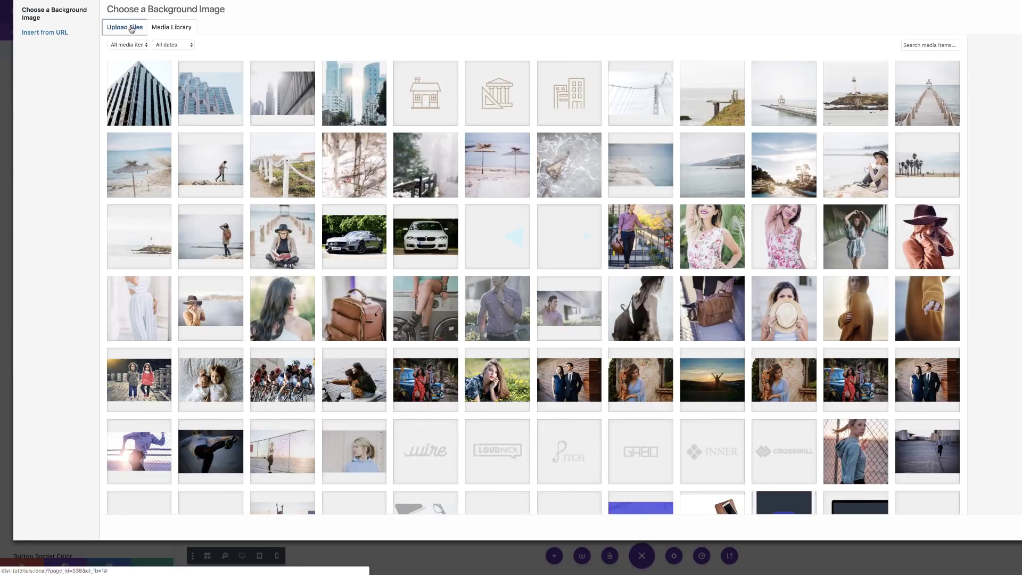
click(615, 235)
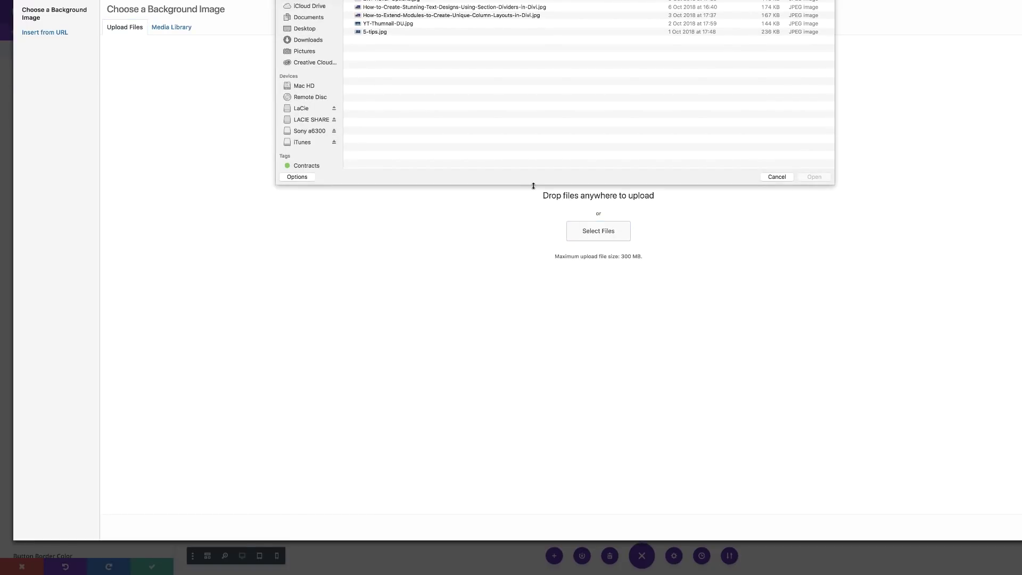
click(332, 32)
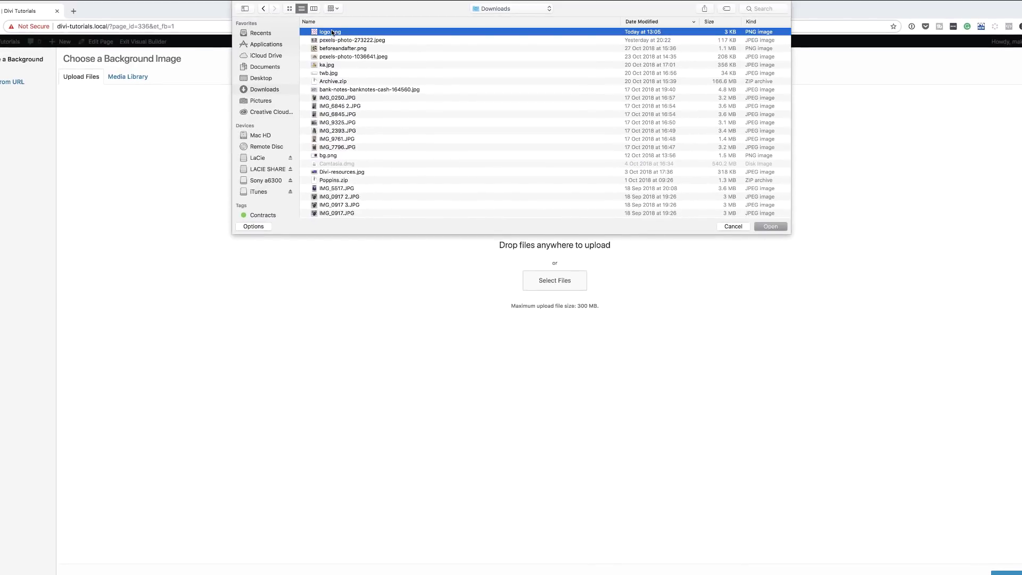
click(779, 226)
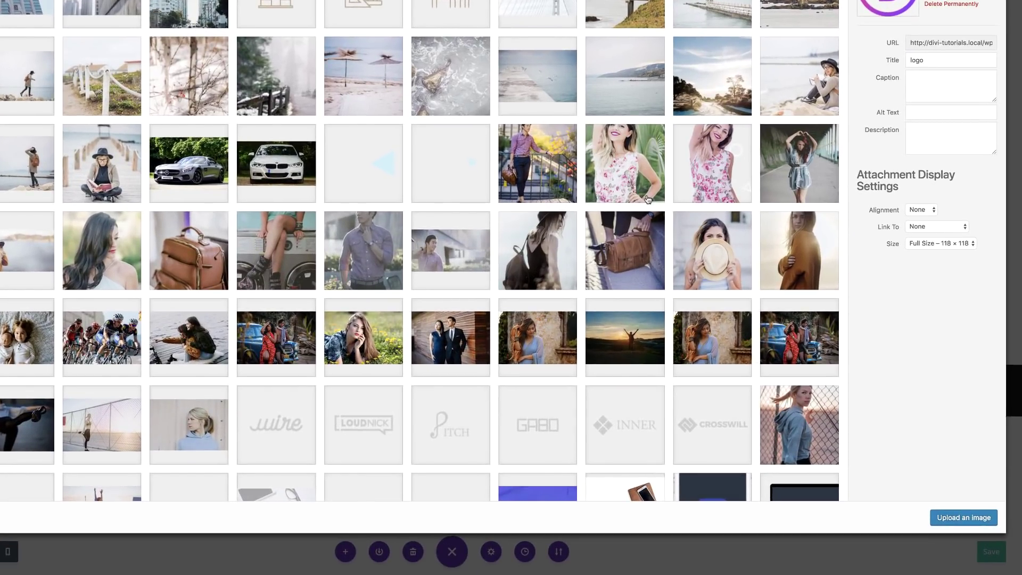
click(950, 518)
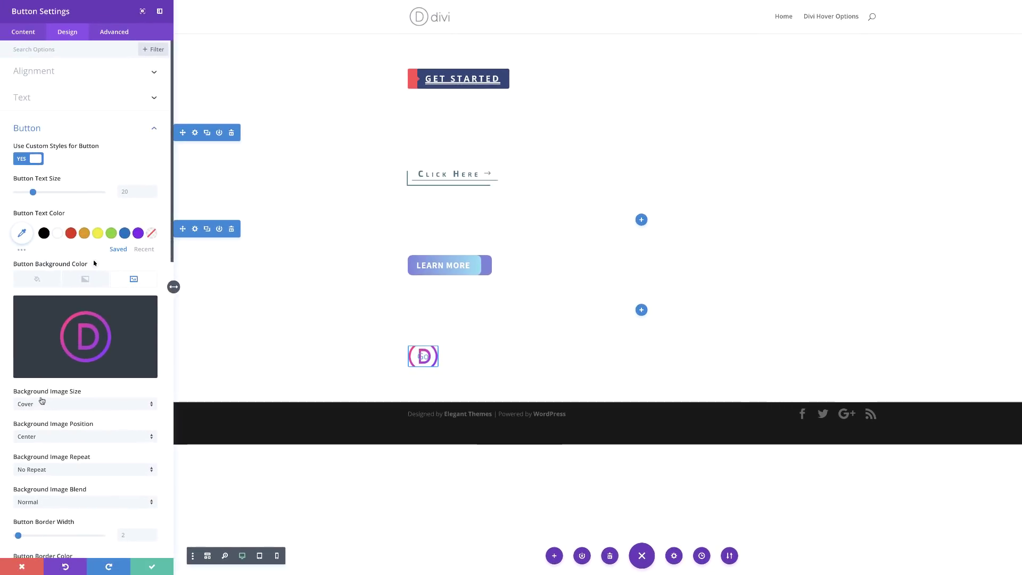
Change the Go button's background image size from Cover to Actual Size.
click(65, 404)
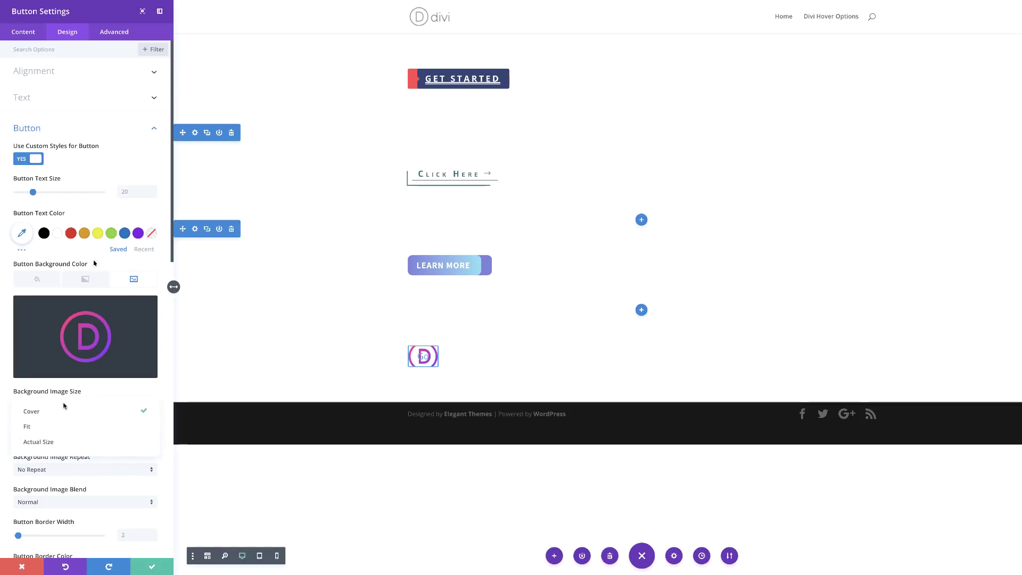
click(68, 441)
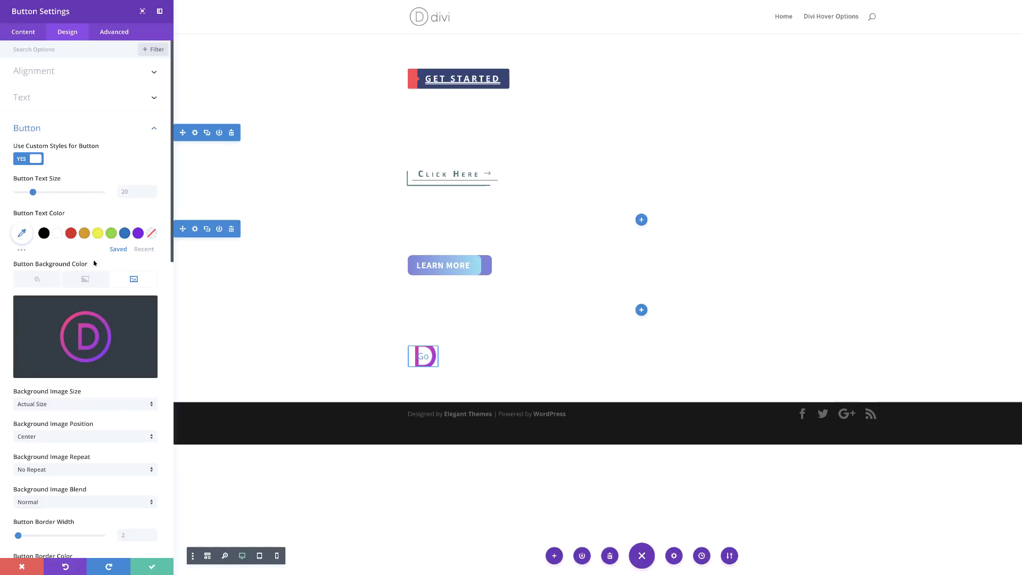
Paste Main Element CSS giving 118px width, height and line-height with centred text.
click(114, 32)
click(48, 101)
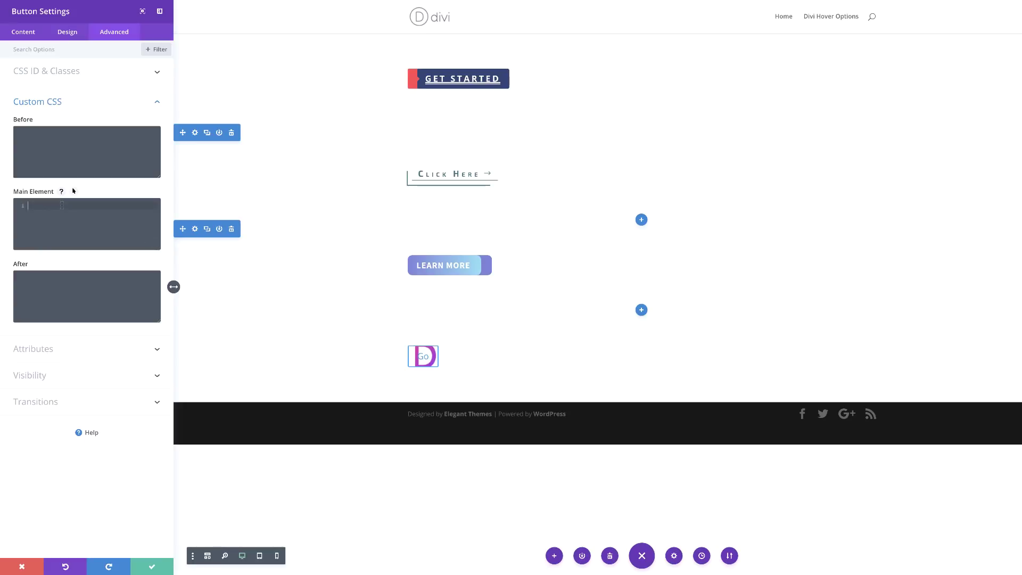
text(width: 118px; height: 118px; line-height: 118px !important; text-align: center;)
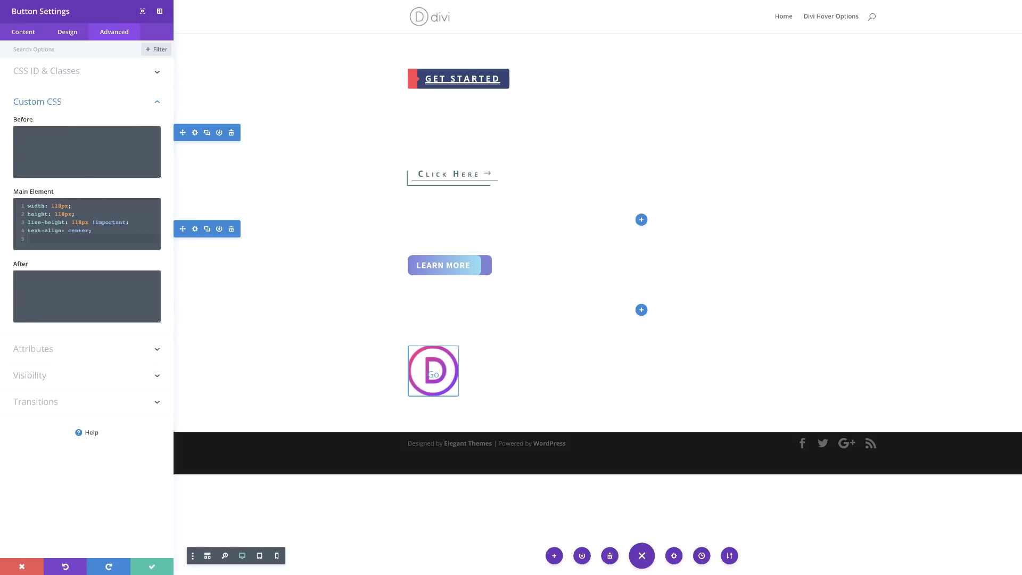
click(68, 32)
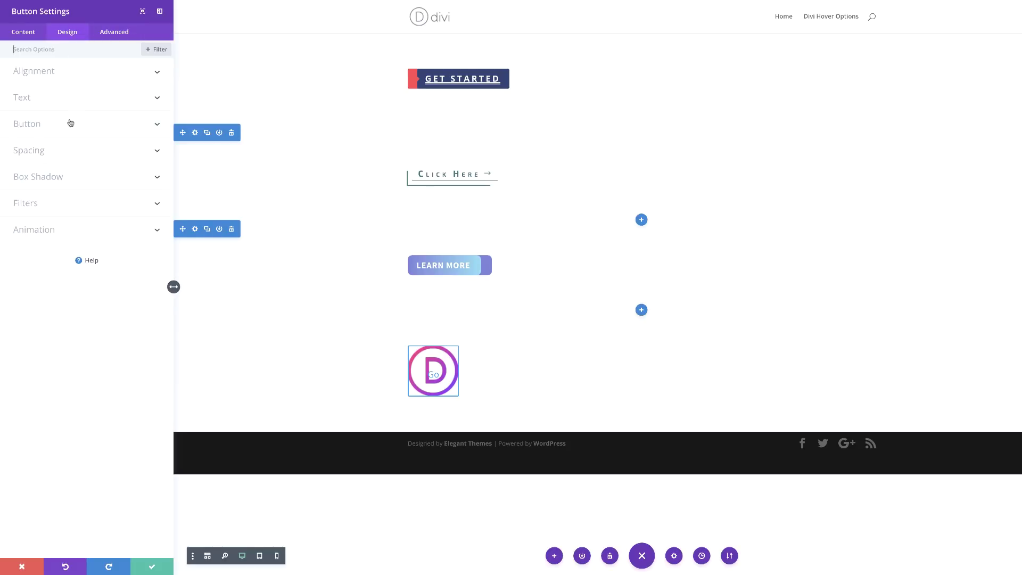
Make the Go button text fully transparent by default and white on hover.
click(47, 129)
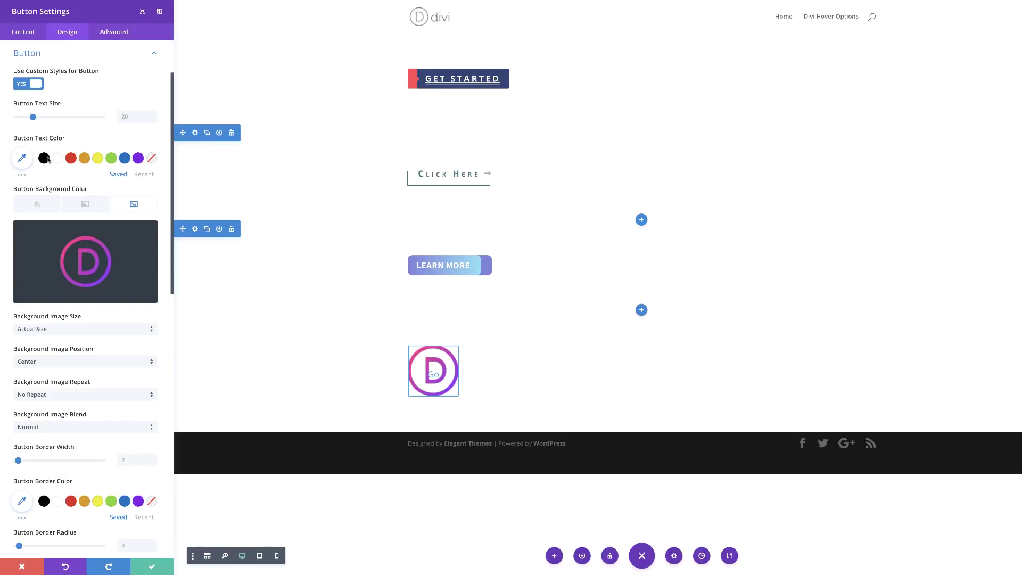
click(21, 157)
click(148, 184)
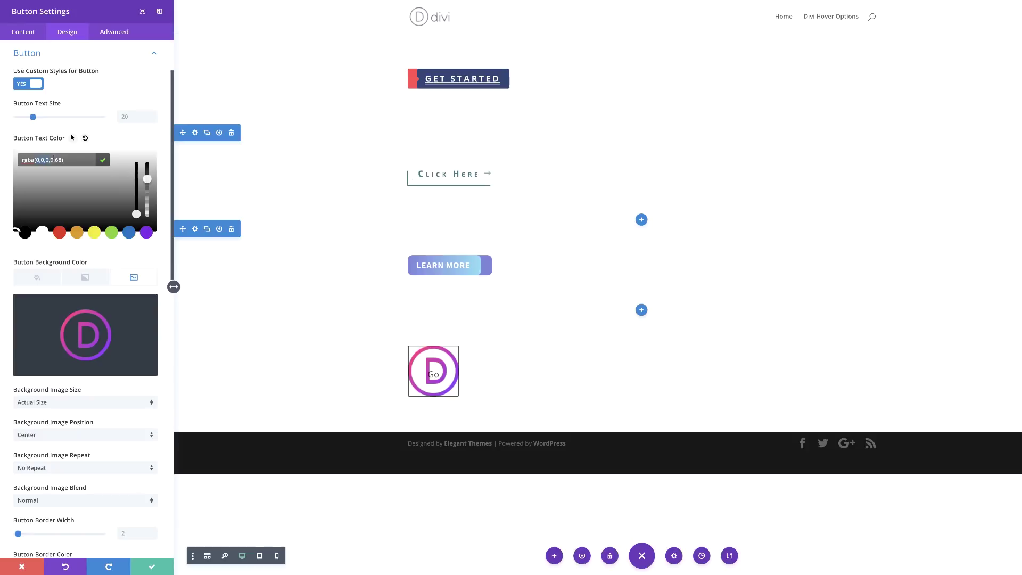
click(60, 159)
key(BackSpace)
key(BackSpace)
key(BackSpace)
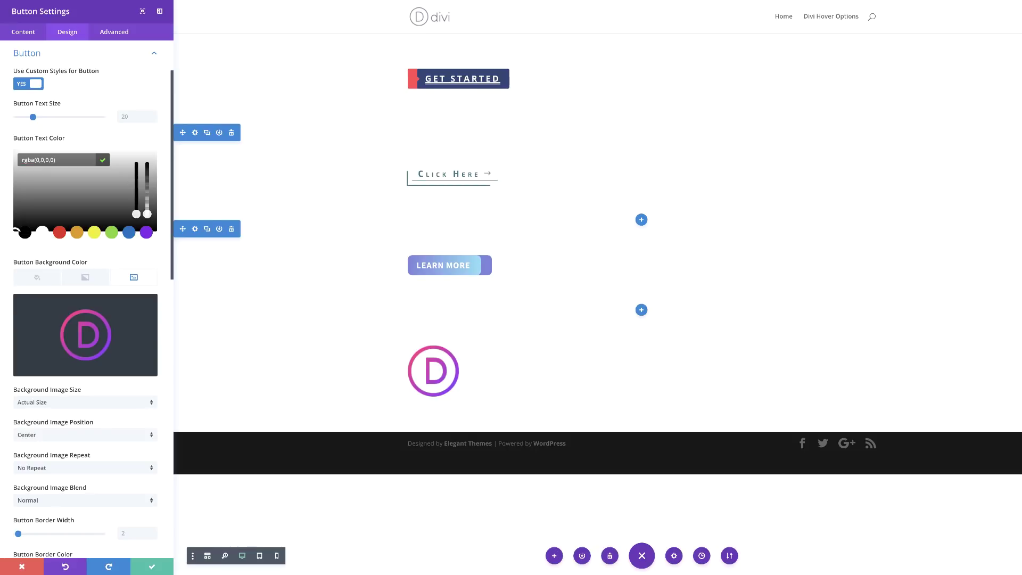
scroll(39, 212, up, 2)
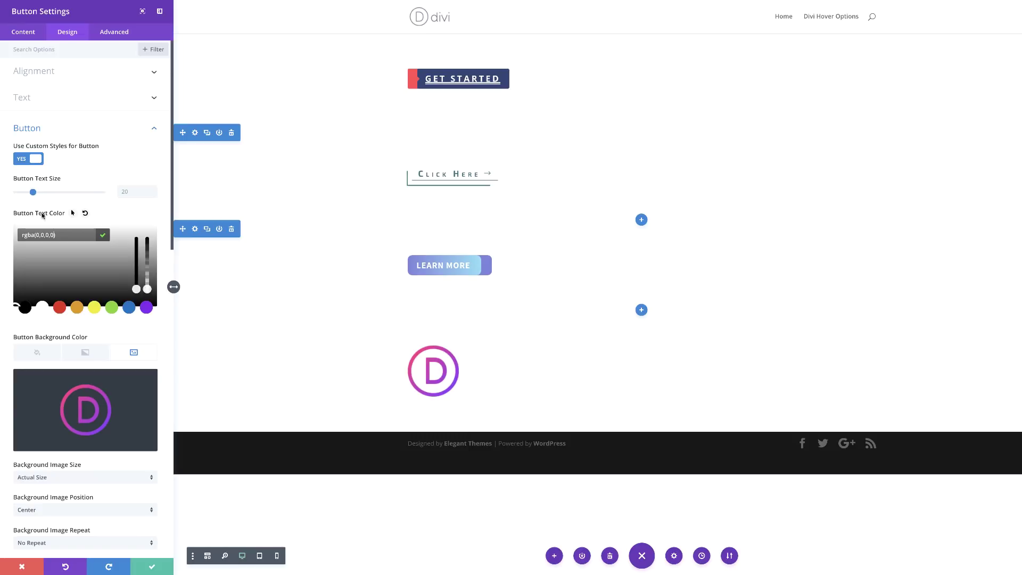
click(74, 213)
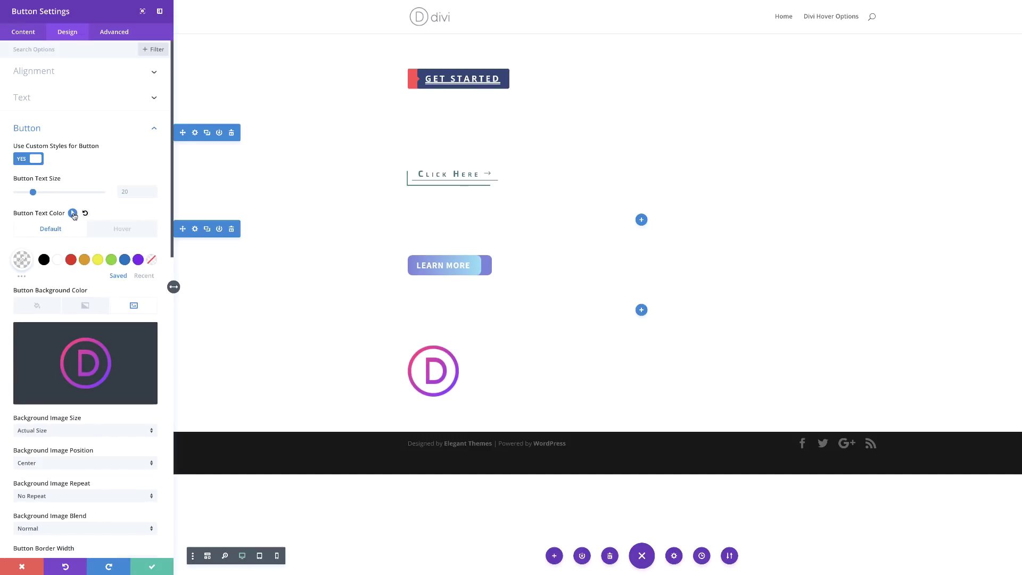
click(122, 230)
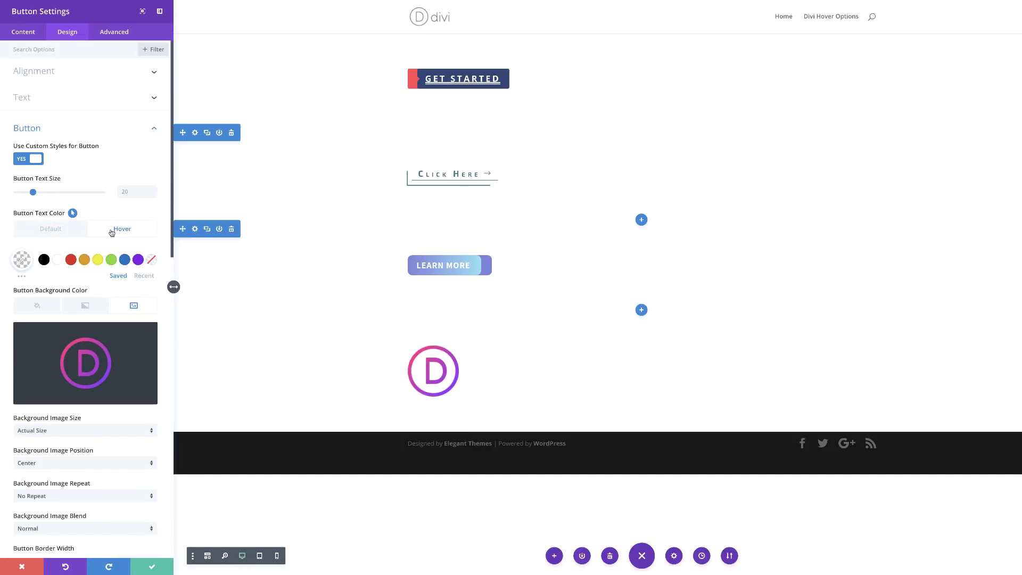
click(57, 262)
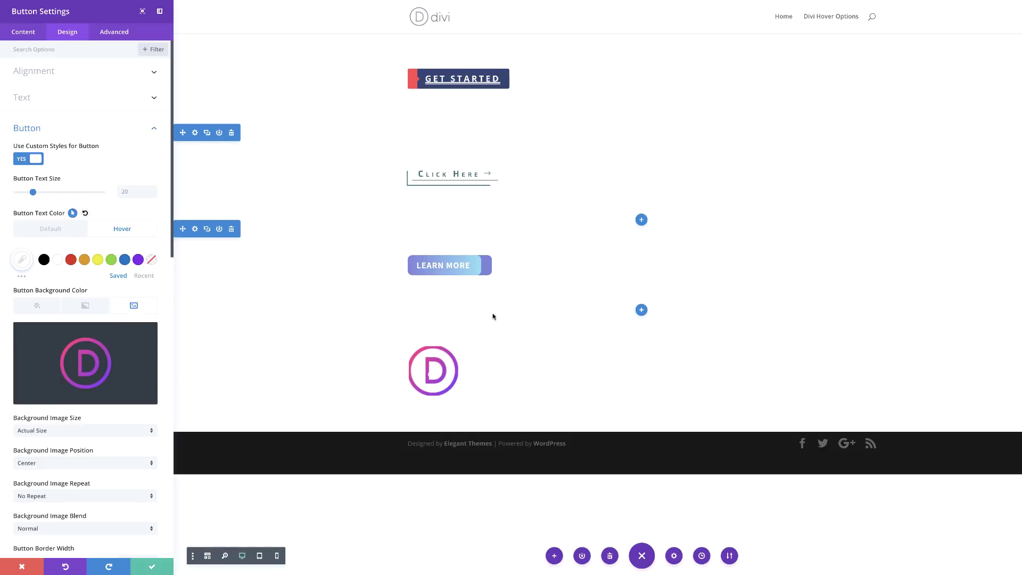
Set a #121212 background, #da00f2 magenta hover background, and 0px border width.
click(37, 305)
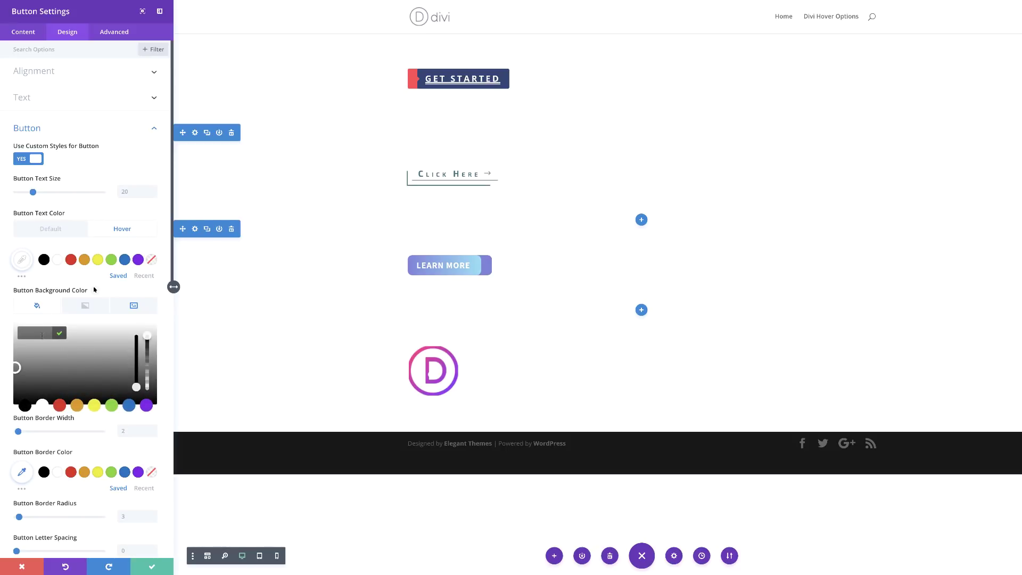
text(#121212)
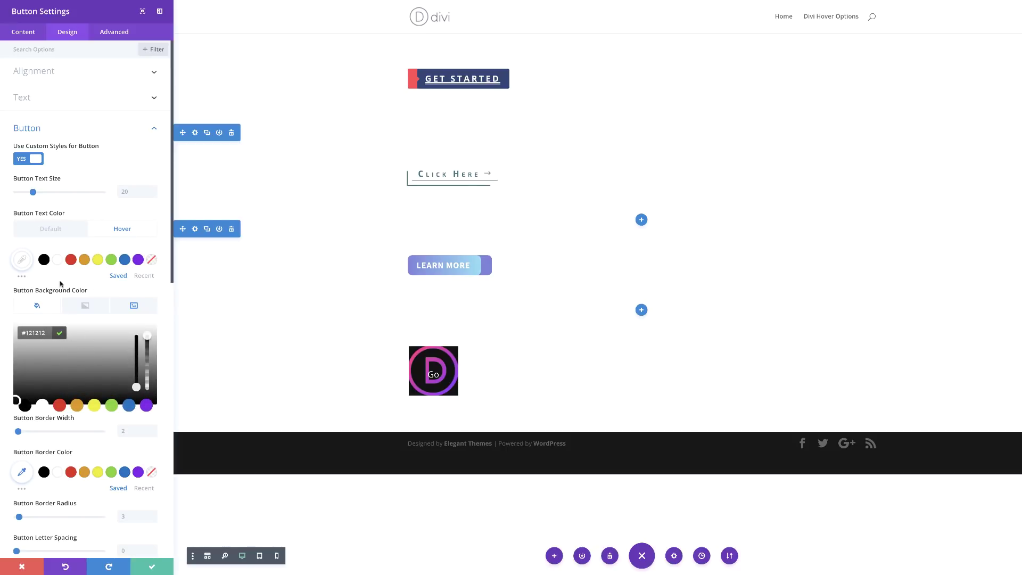
click(95, 290)
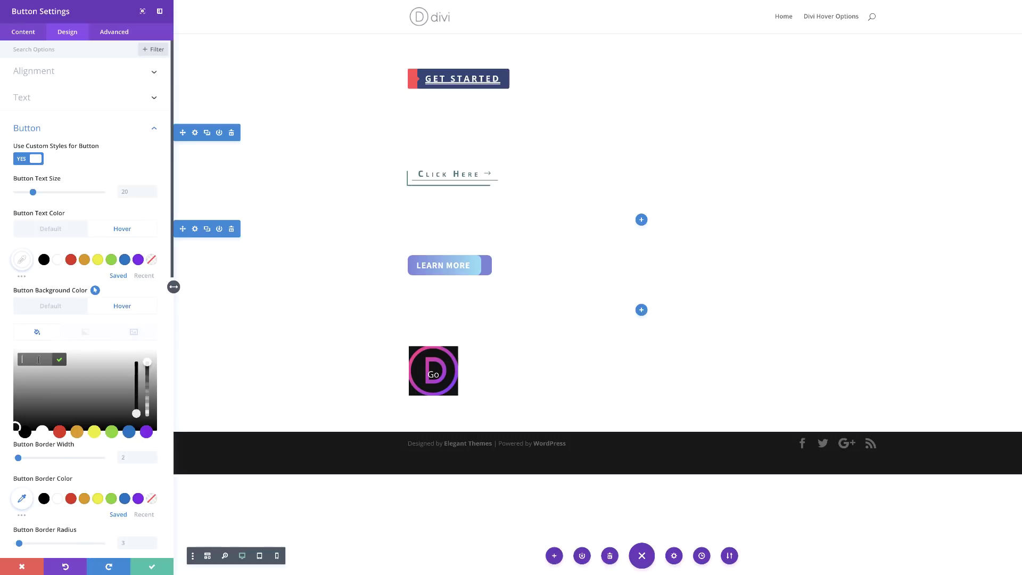
text(#da00f2)
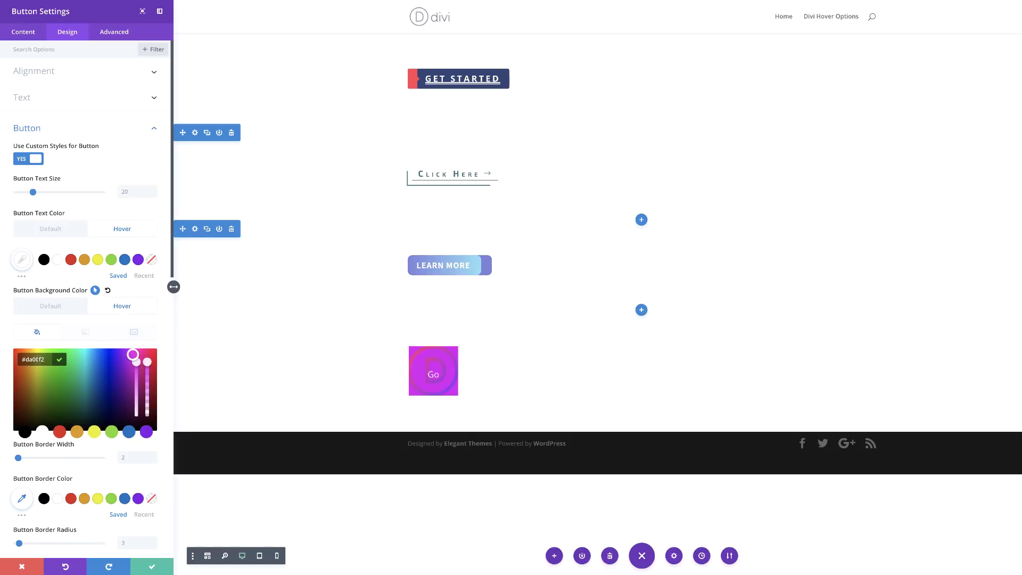
click(131, 458)
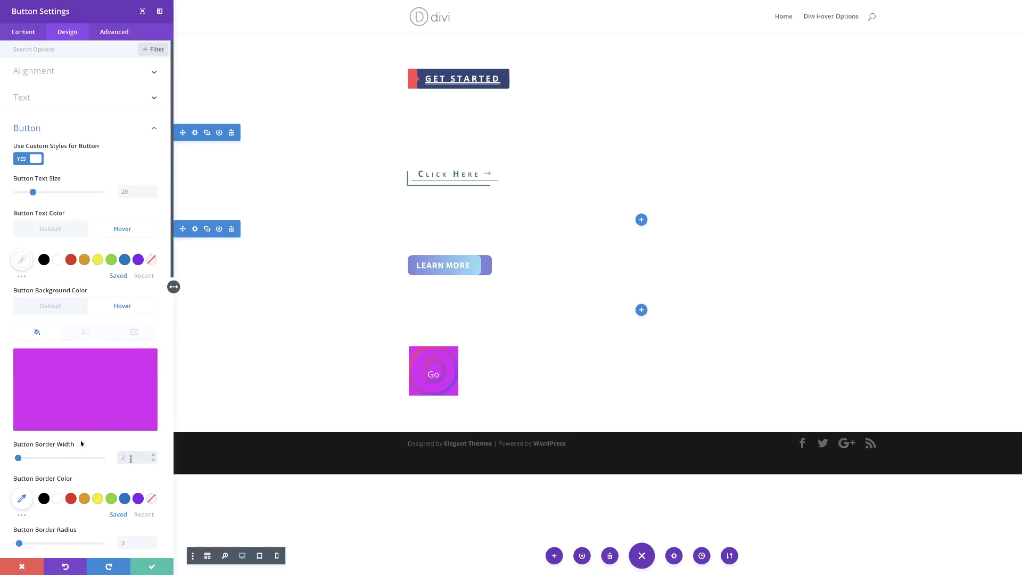
text(0px)
scroll(83, 415, down, 2)
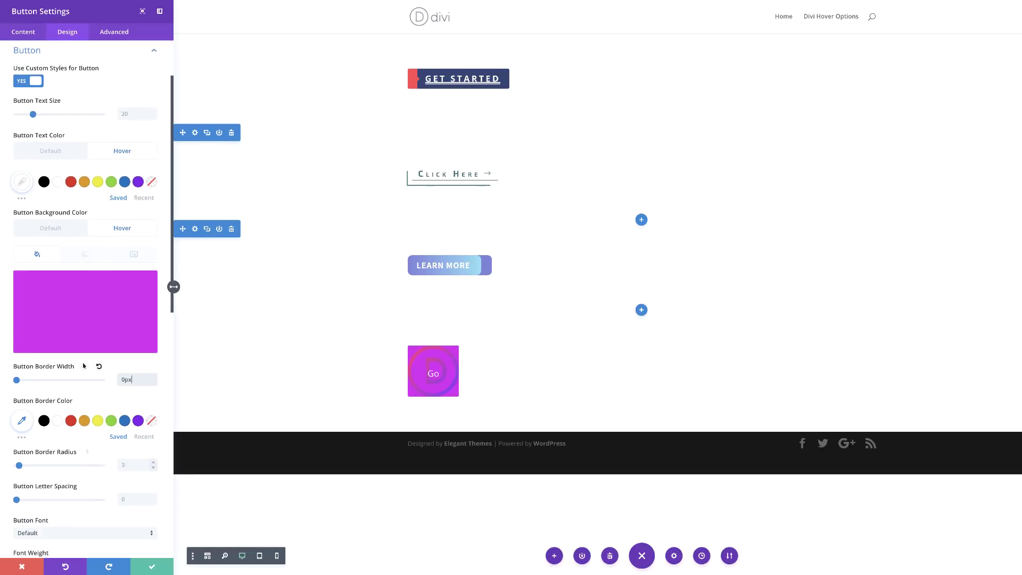
Set the Go button's border radius to 50%.
click(127, 468)
text(50%)
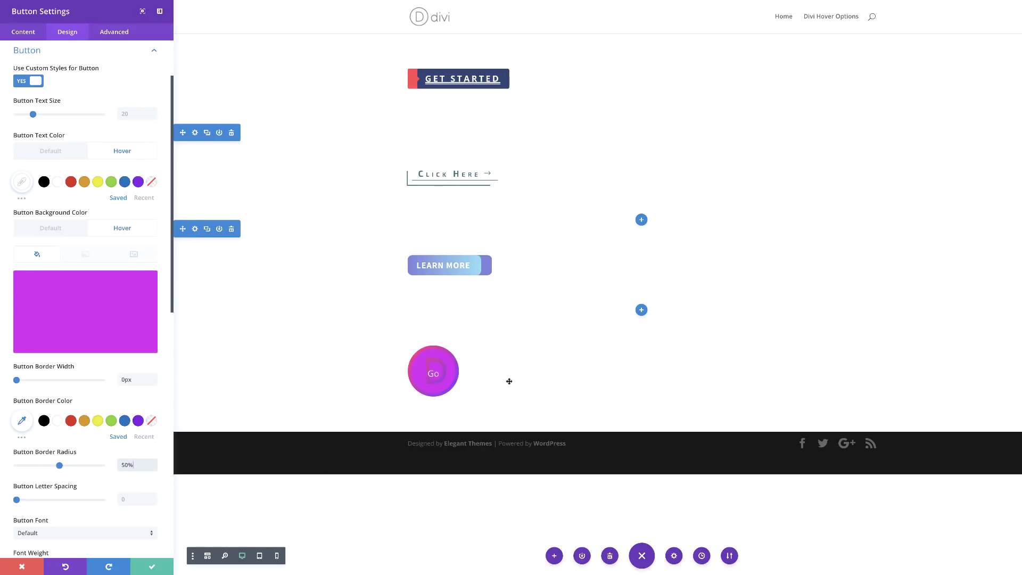
scroll(69, 500, down, 3)
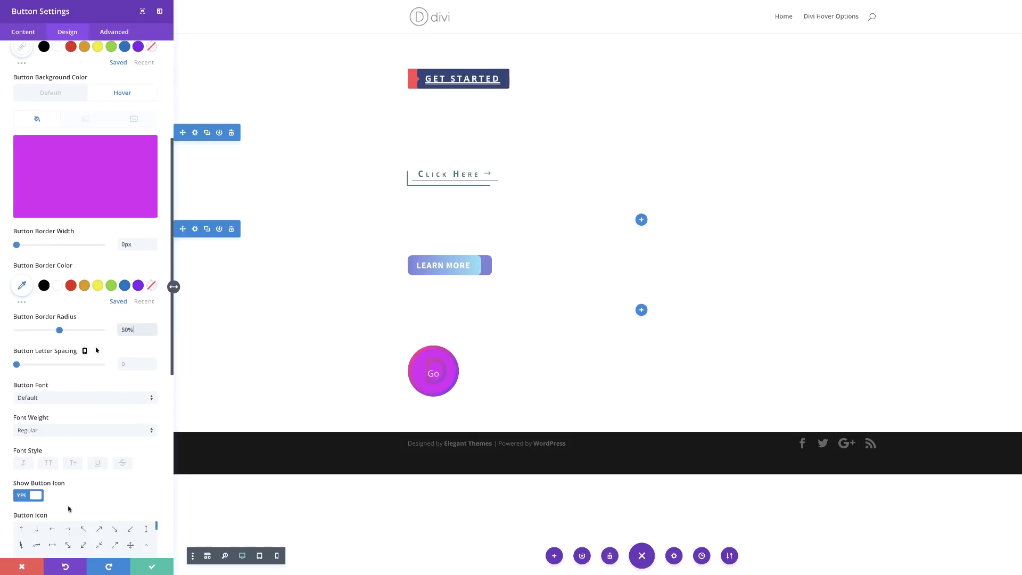
Use bold uppercase Poppins for the button text and turn off the button icon.
click(70, 399)
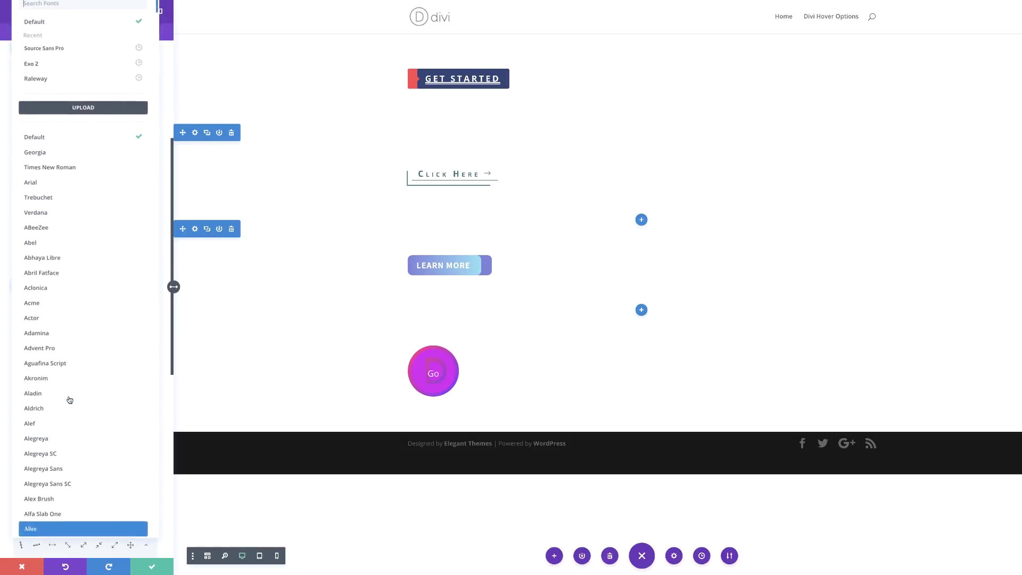
click(75, 65)
click(55, 430)
click(56, 439)
click(46, 462)
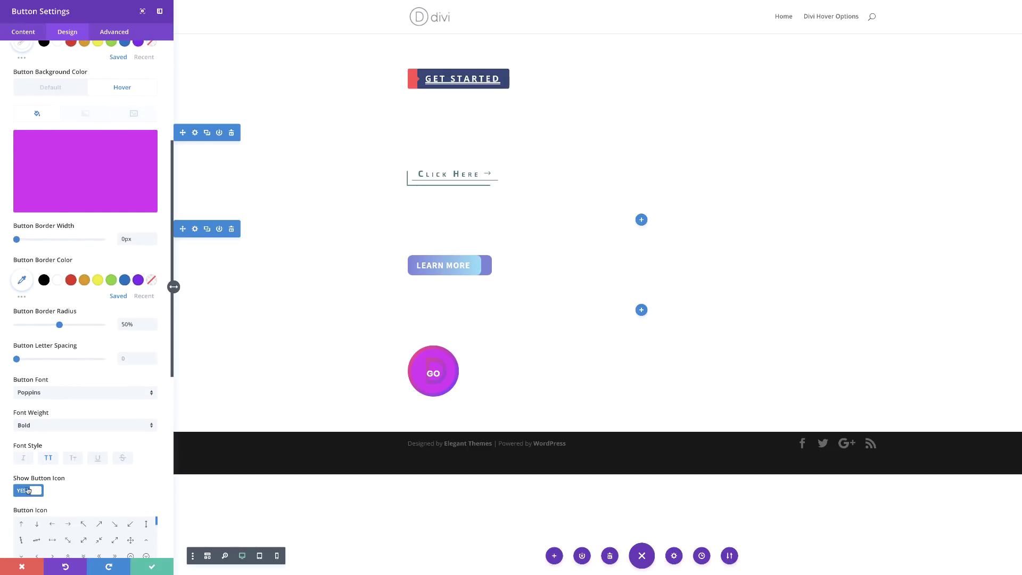
click(30, 491)
scroll(145, 496, down, 2)
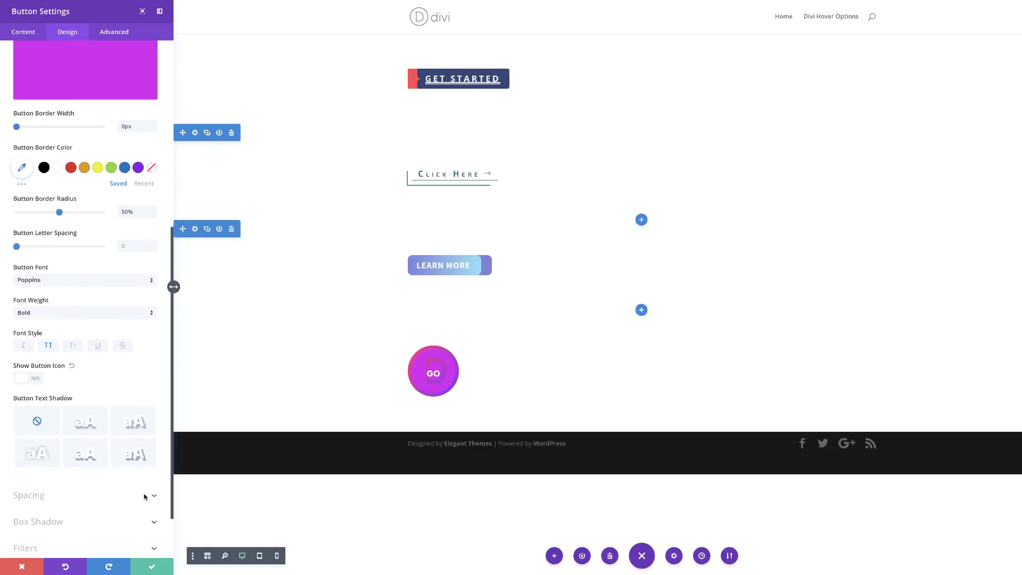
Link the Go button's padding values so all sides are 0px.
click(36, 429)
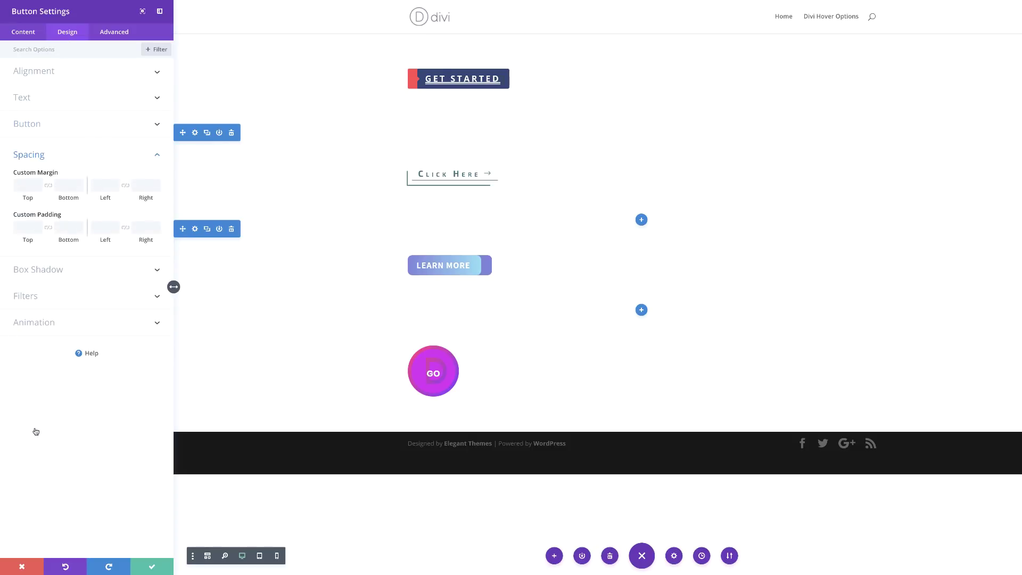
click(25, 230)
click(47, 229)
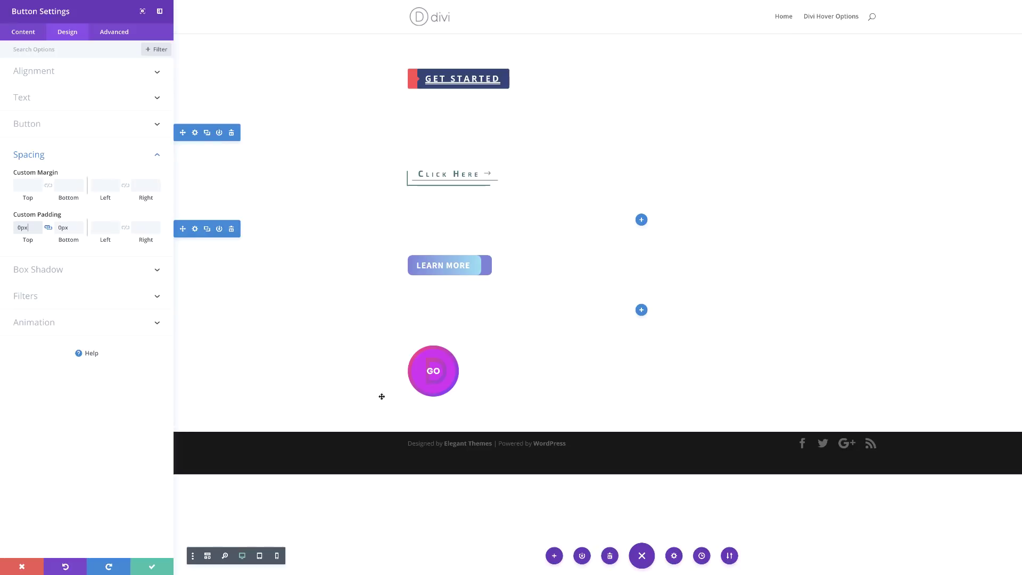
Apply the all-around box shadow preset with 0 vertical offset and a transparent default colour.
click(45, 269)
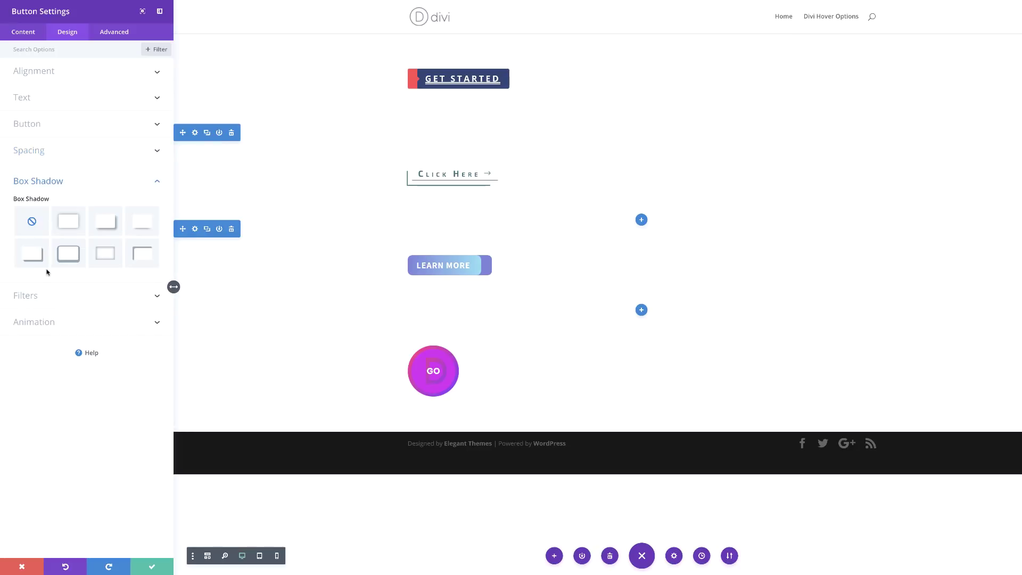
click(69, 222)
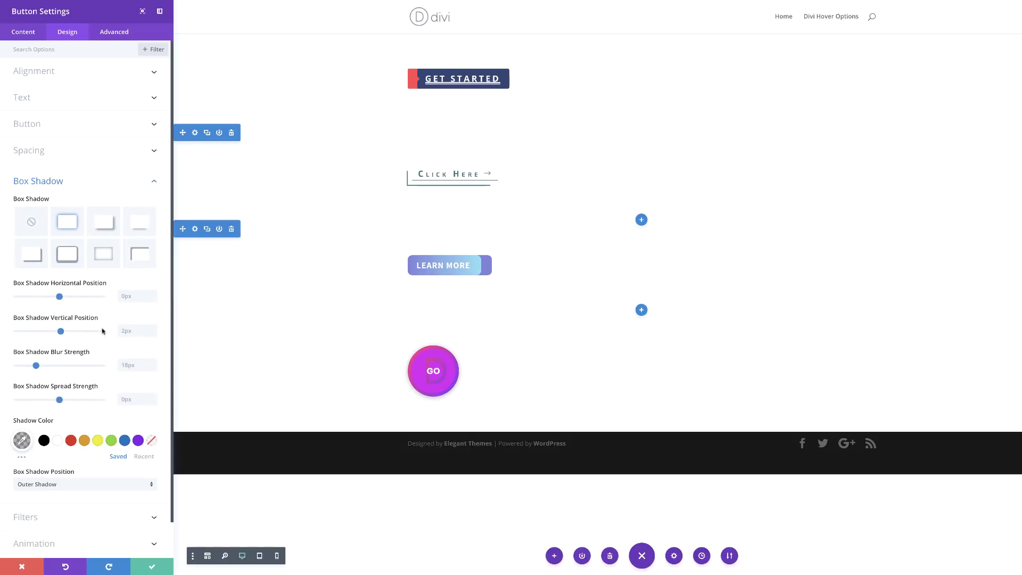
click(132, 331)
text(0)
click(22, 440)
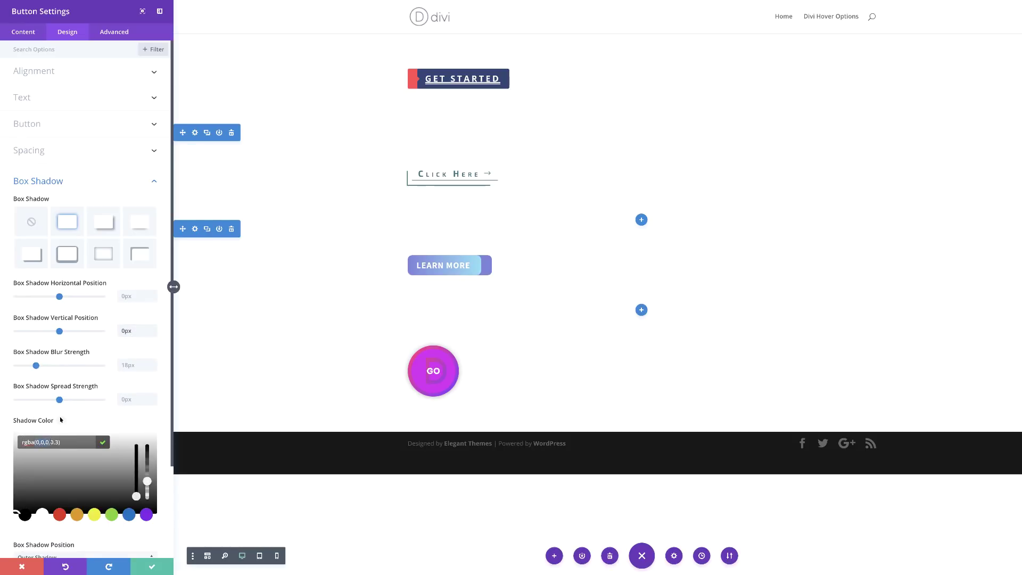
text(0)
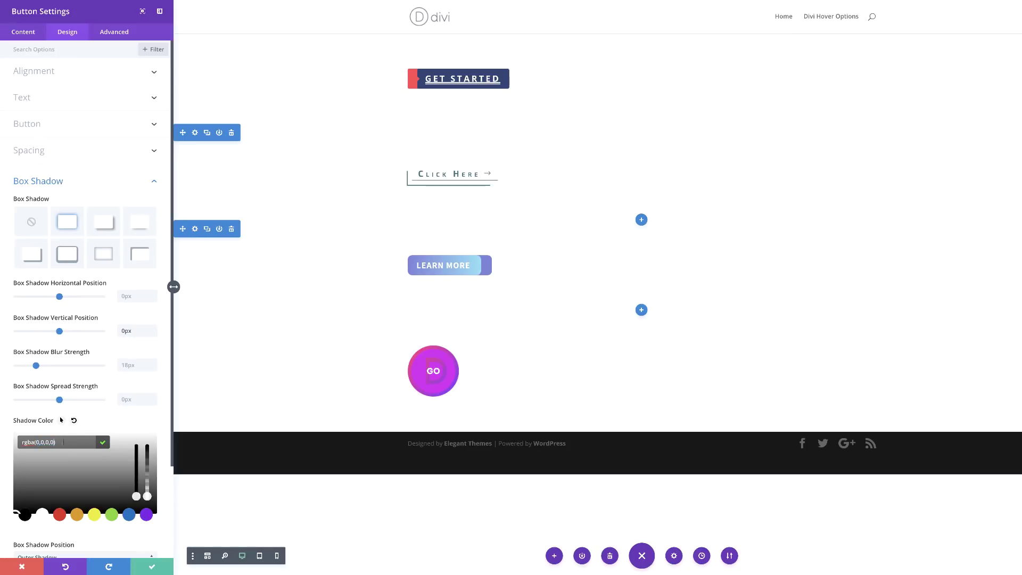
Give the shadow a separate hover colour, preview default versus hover, and save.
click(61, 420)
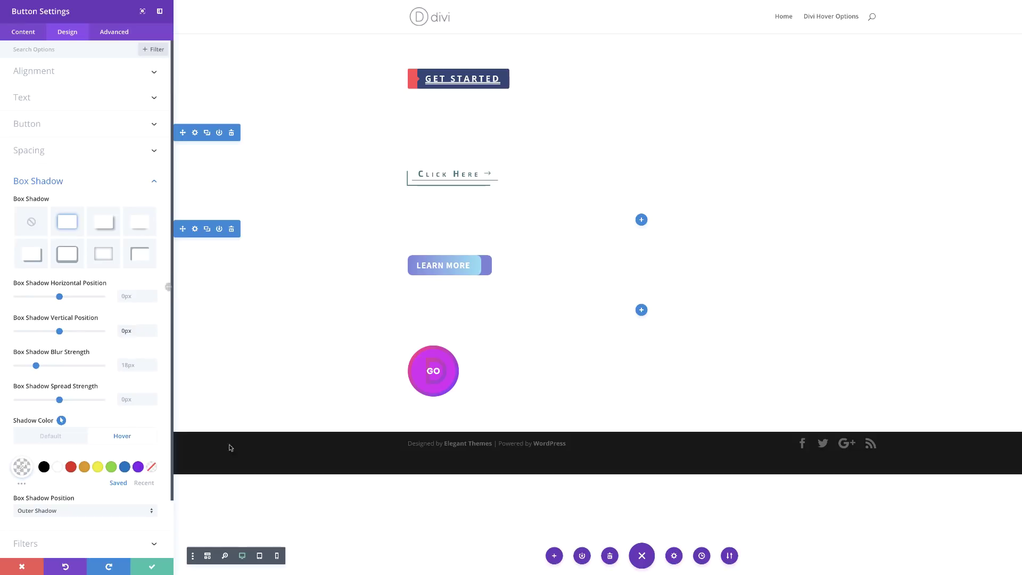
click(21, 467)
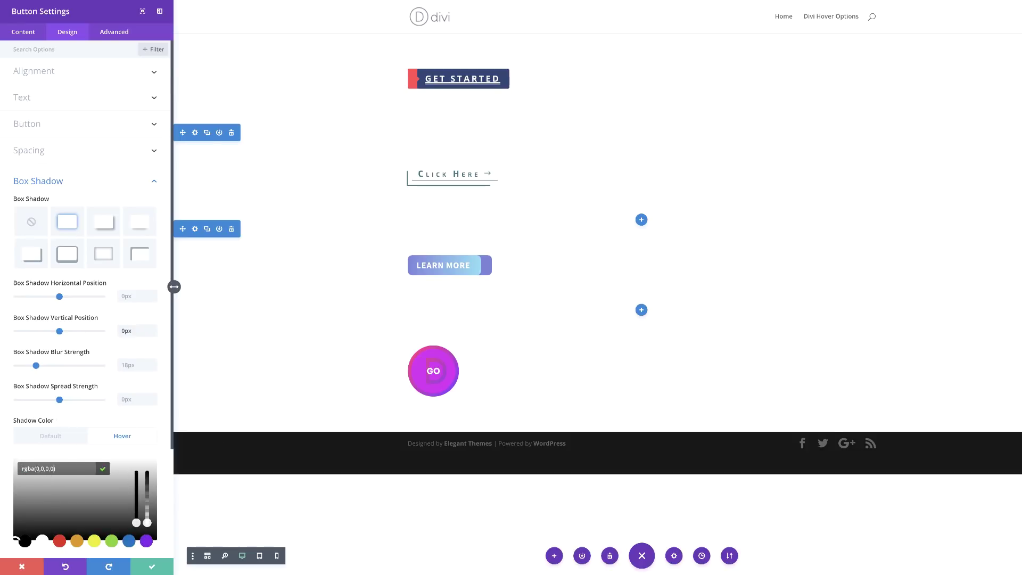
click(51, 436)
click(116, 438)
click(66, 440)
click(120, 437)
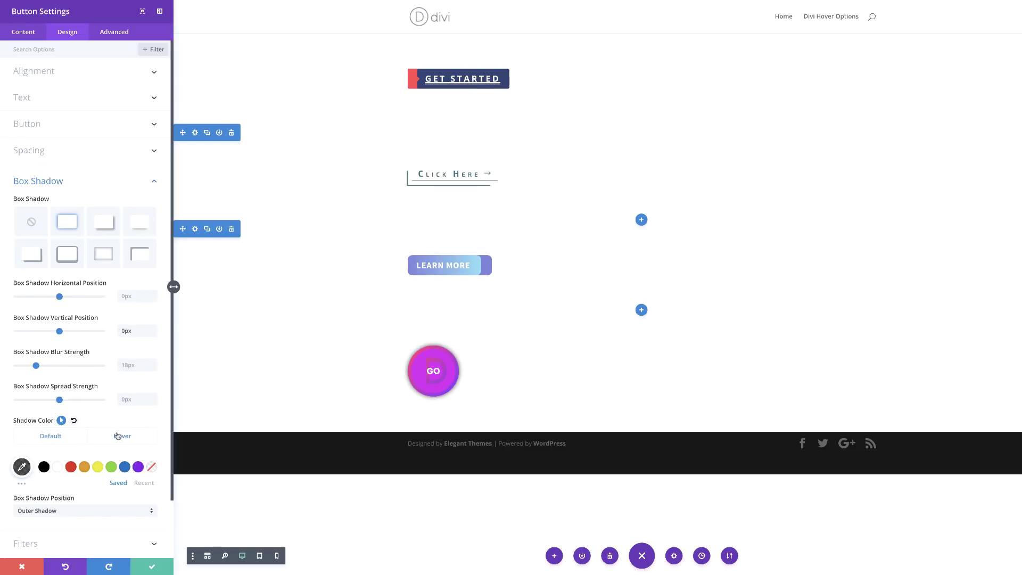
click(70, 439)
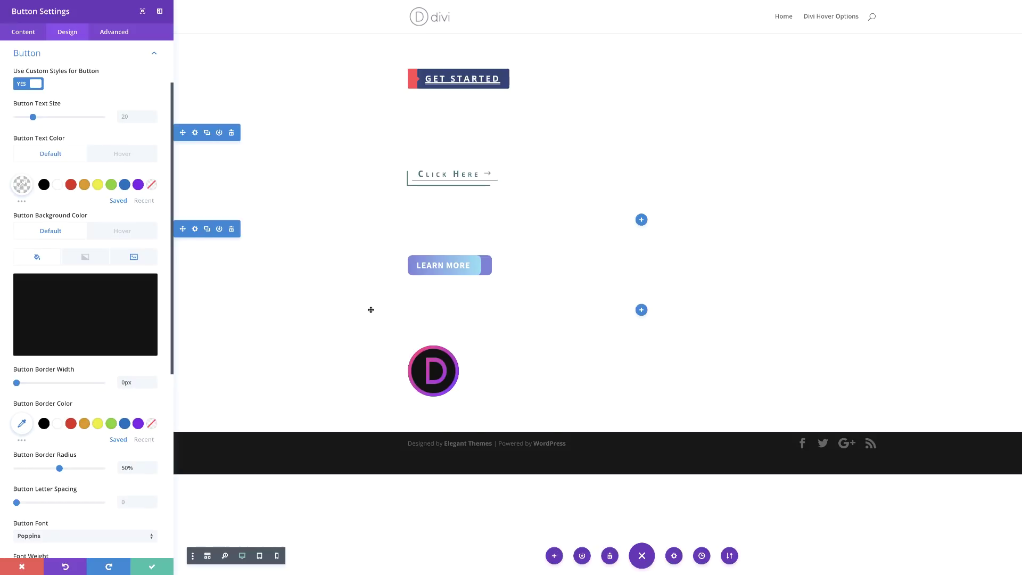
click(152, 570)
Add a regular section with a one-column row and a Button module below the Go button.
click(642, 434)
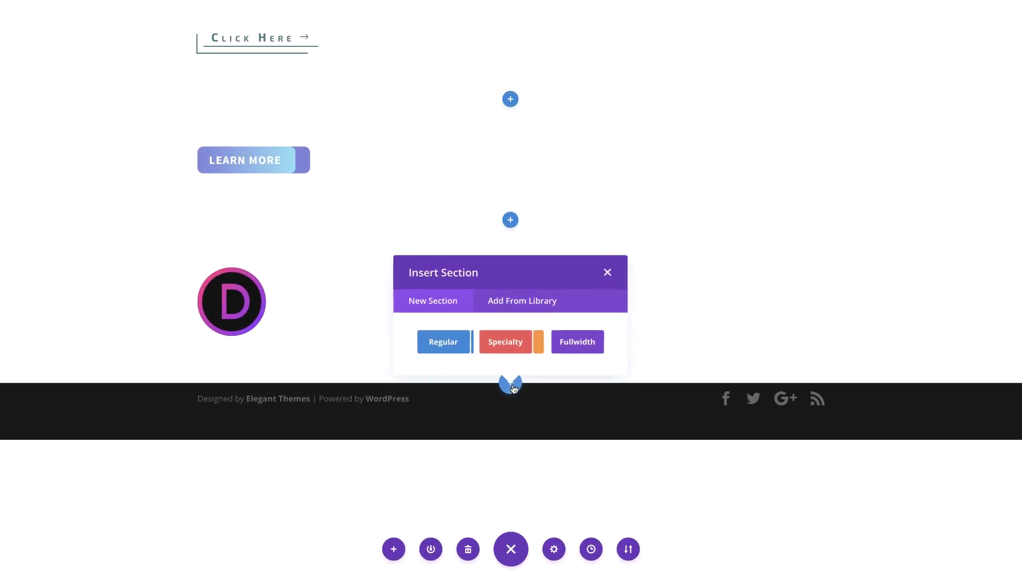
click(449, 349)
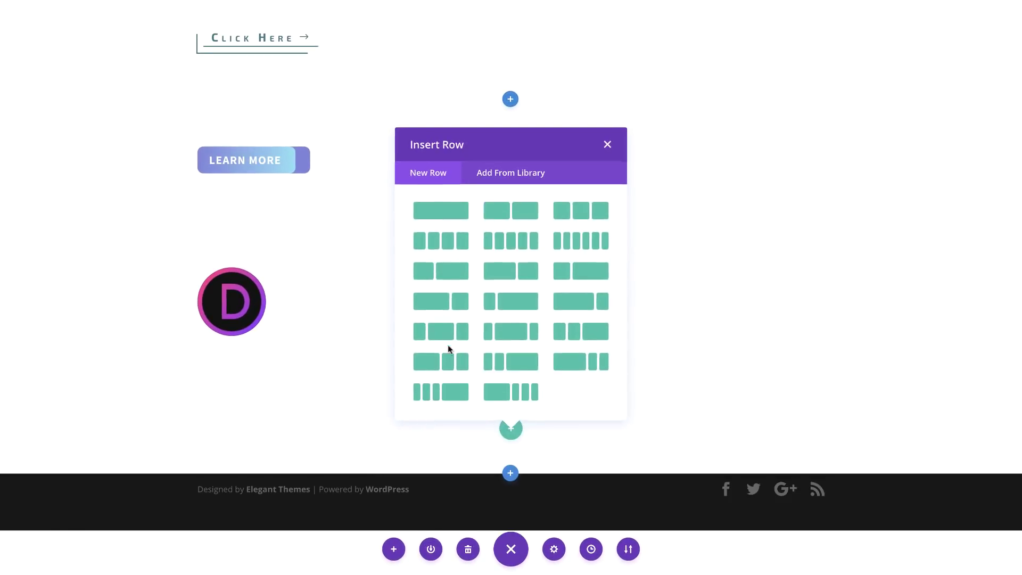
click(452, 215)
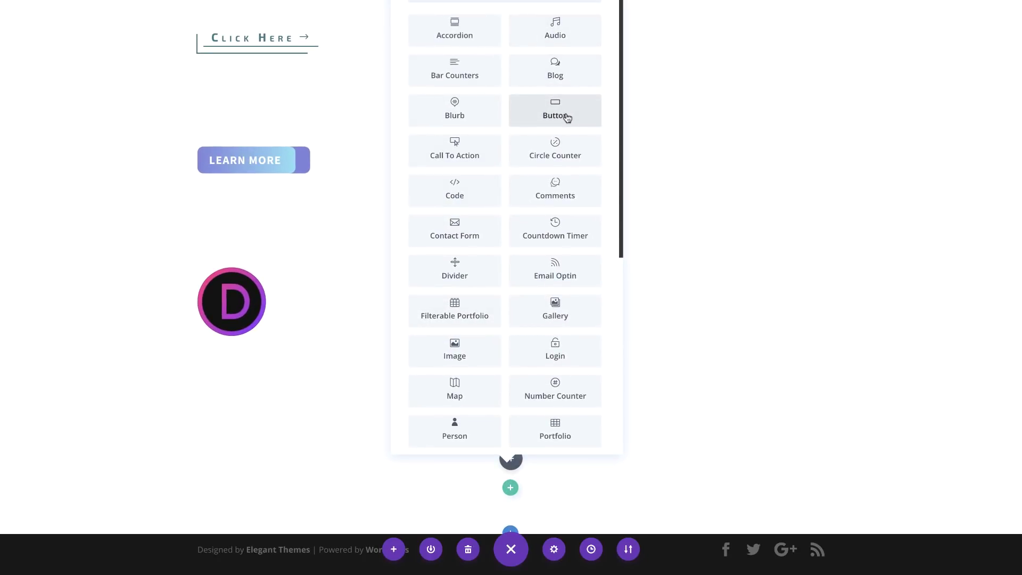
click(567, 118)
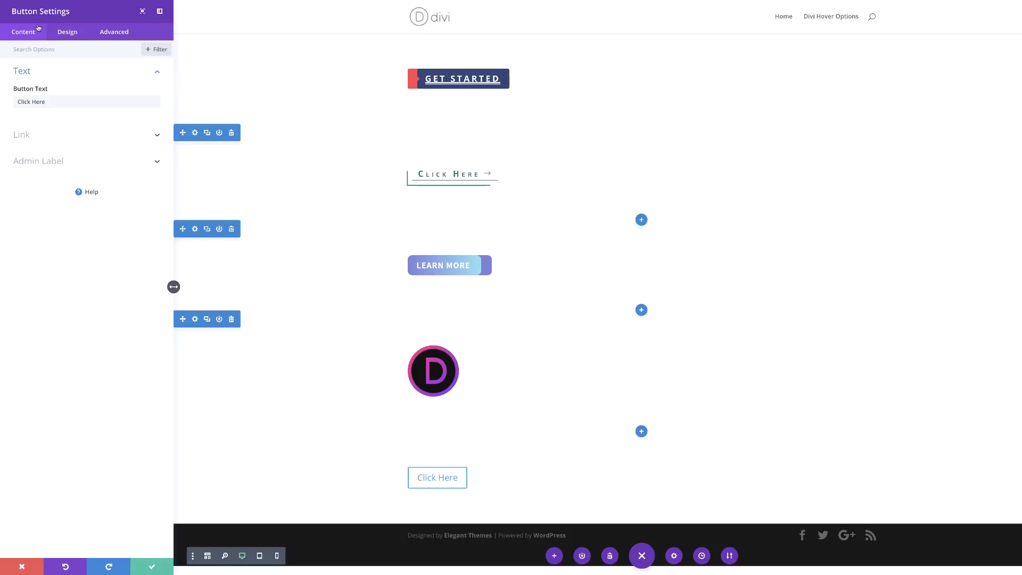
Centre-align the Click Here button and enable its custom button styles.
click(67, 34)
click(47, 75)
click(89, 104)
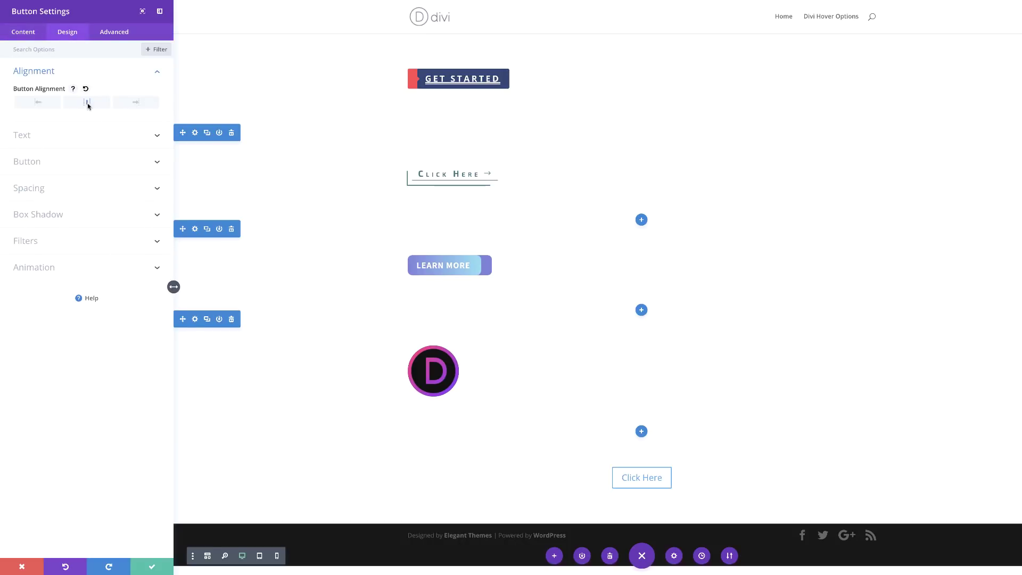
click(36, 163)
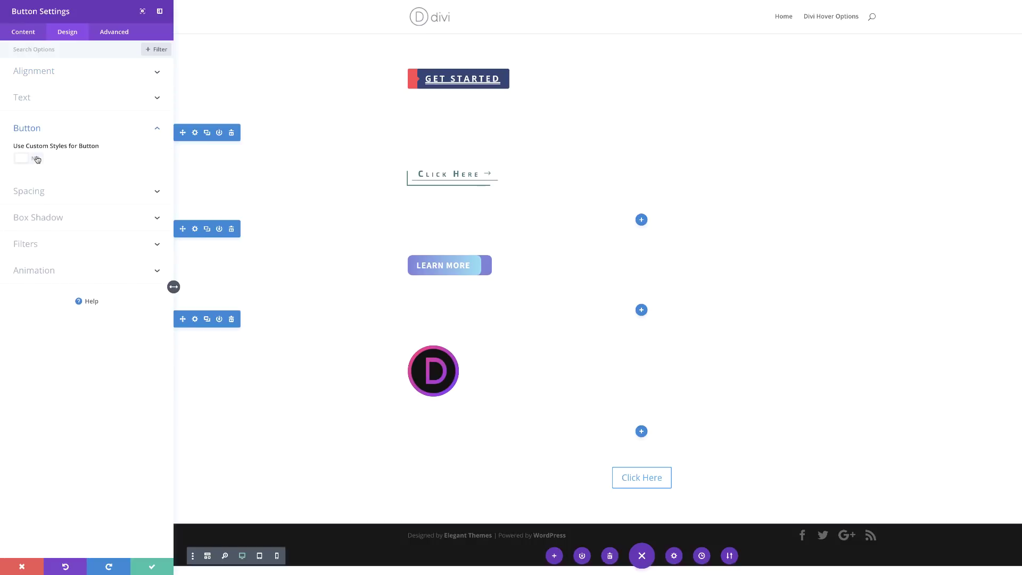
click(37, 161)
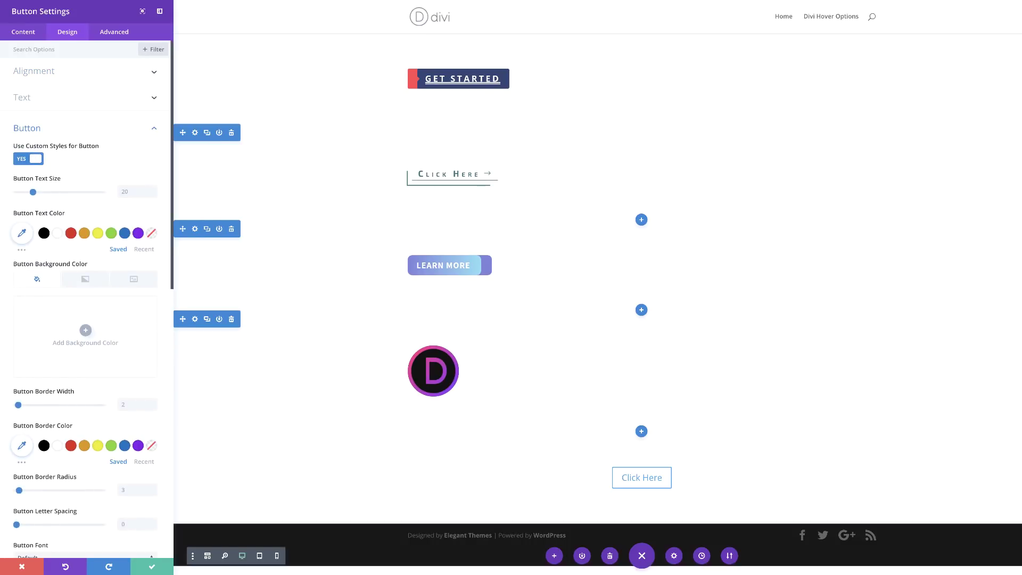
click(131, 191)
Set the Click Here button text to 18px and white.
text(18px)
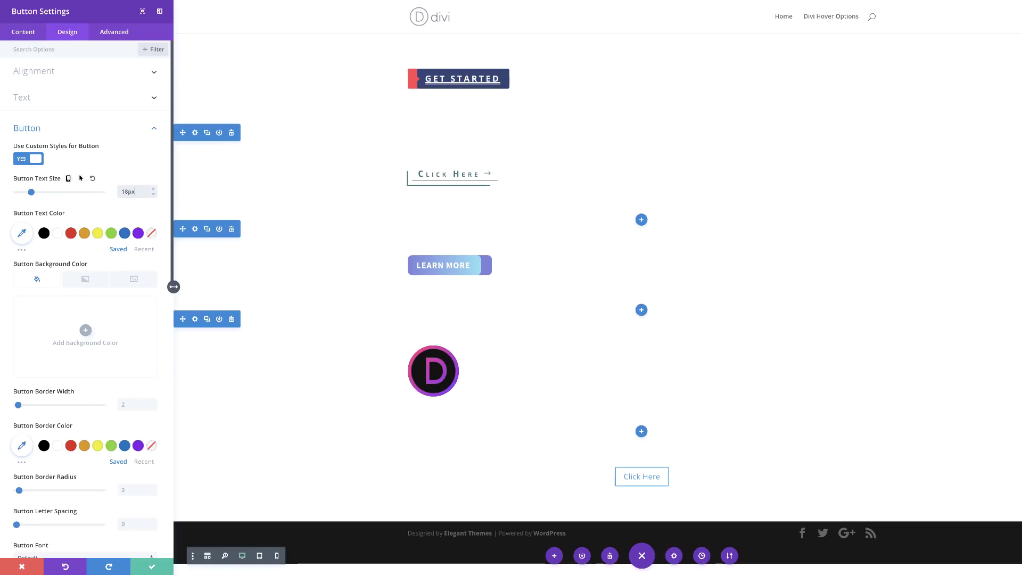
click(57, 234)
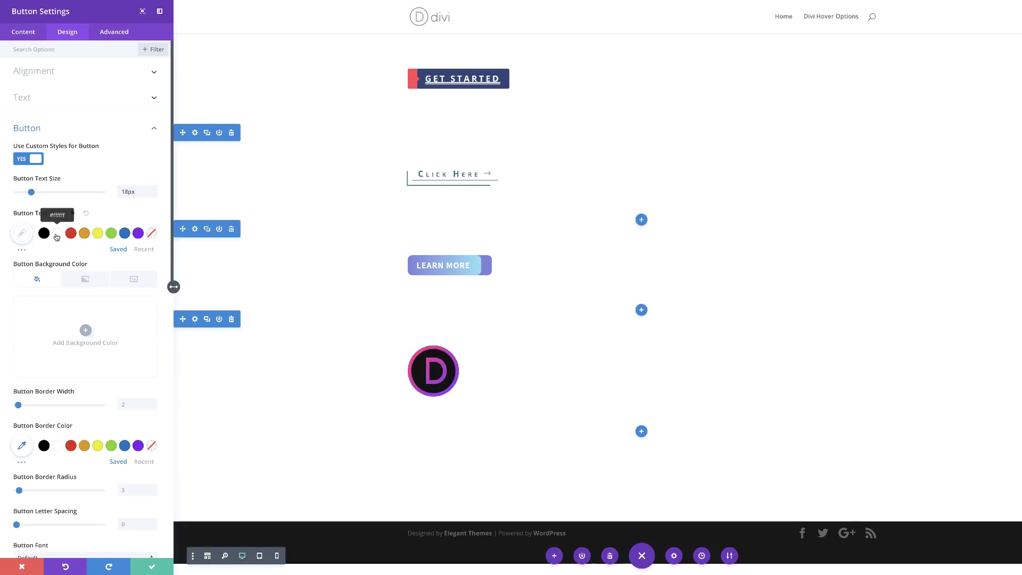
click(86, 330)
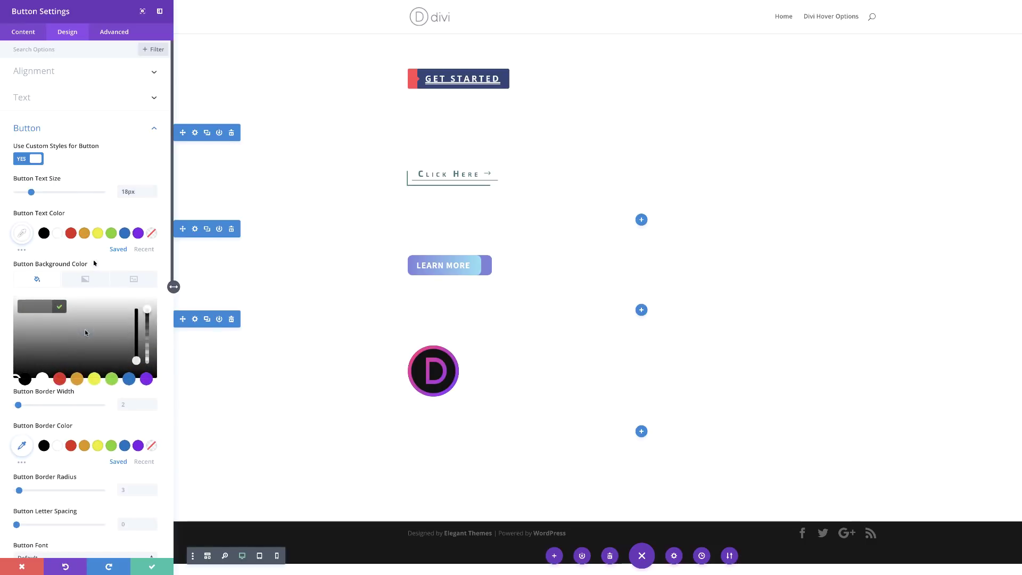
Give the button a radial gradient background starting from green.
click(90, 283)
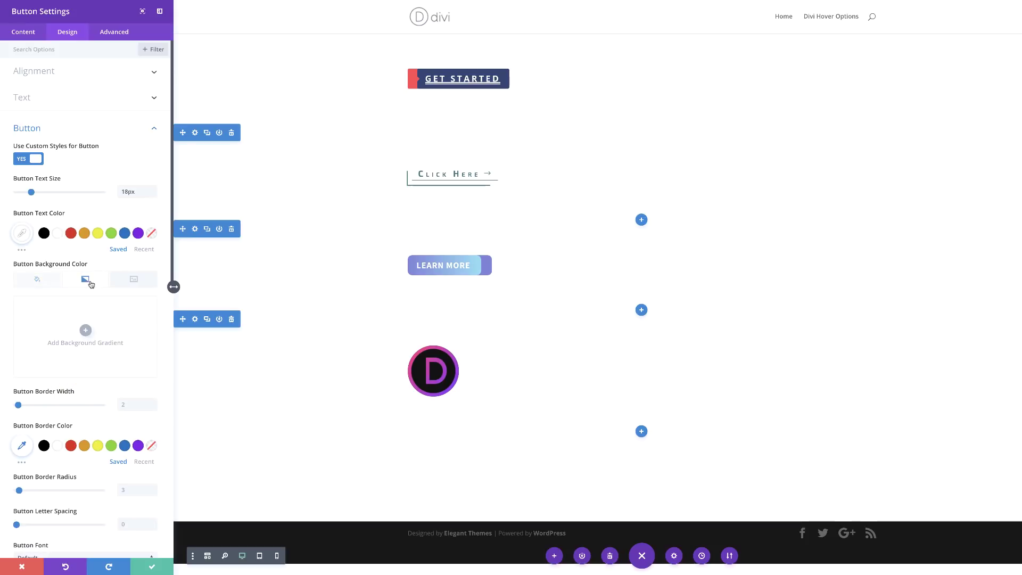
click(86, 331)
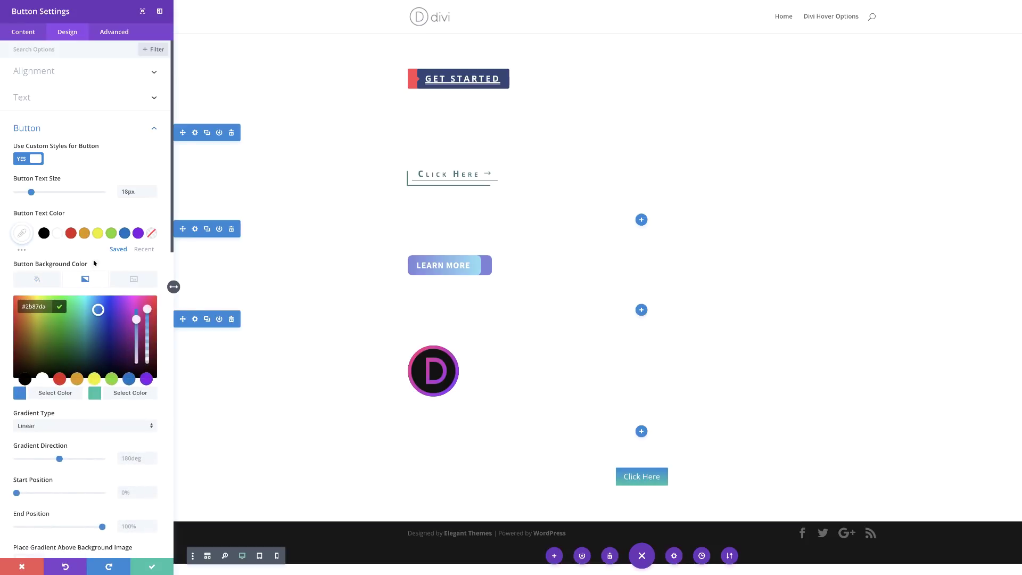
text(#00ff8c)
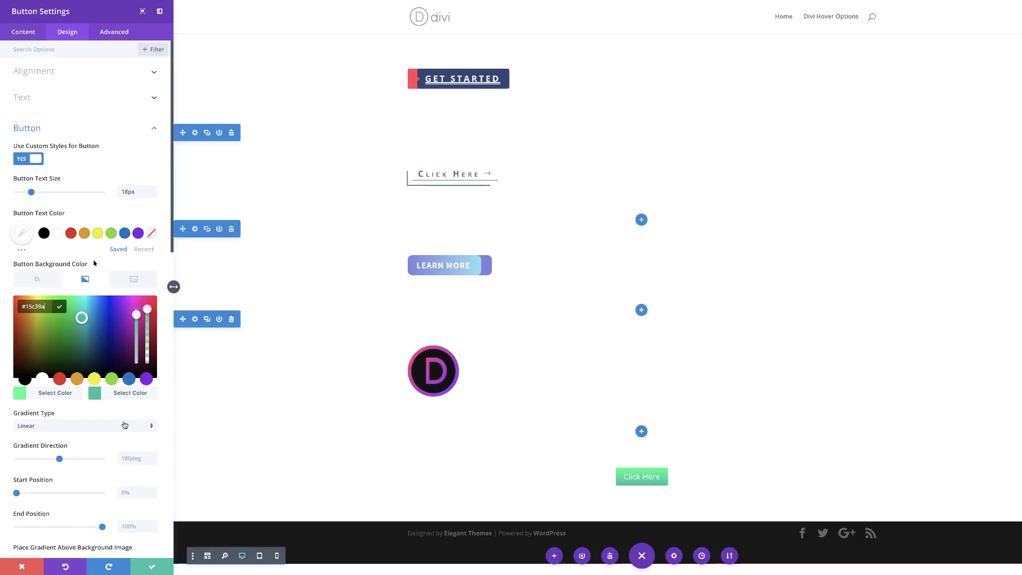
click(78, 428)
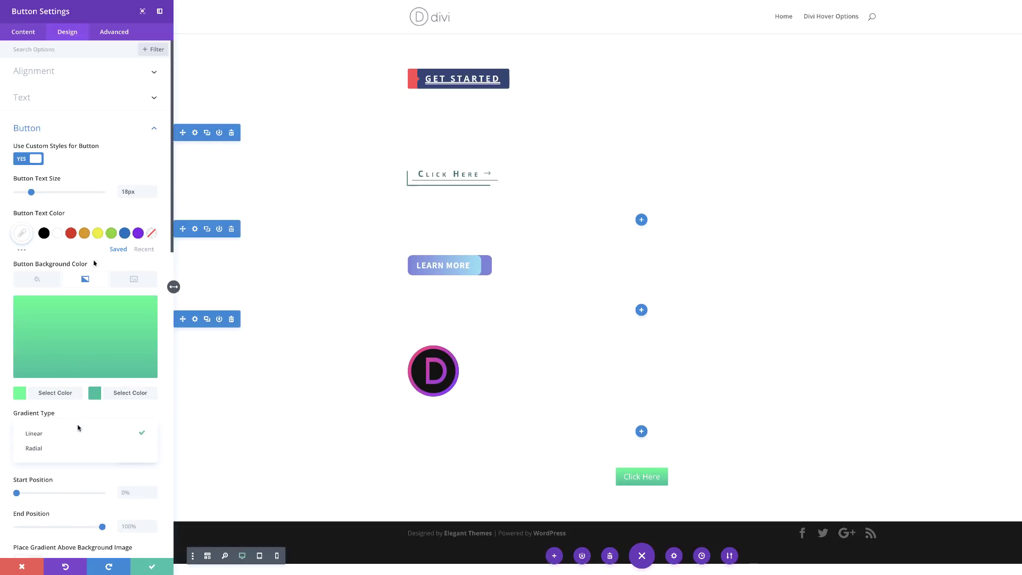
click(73, 451)
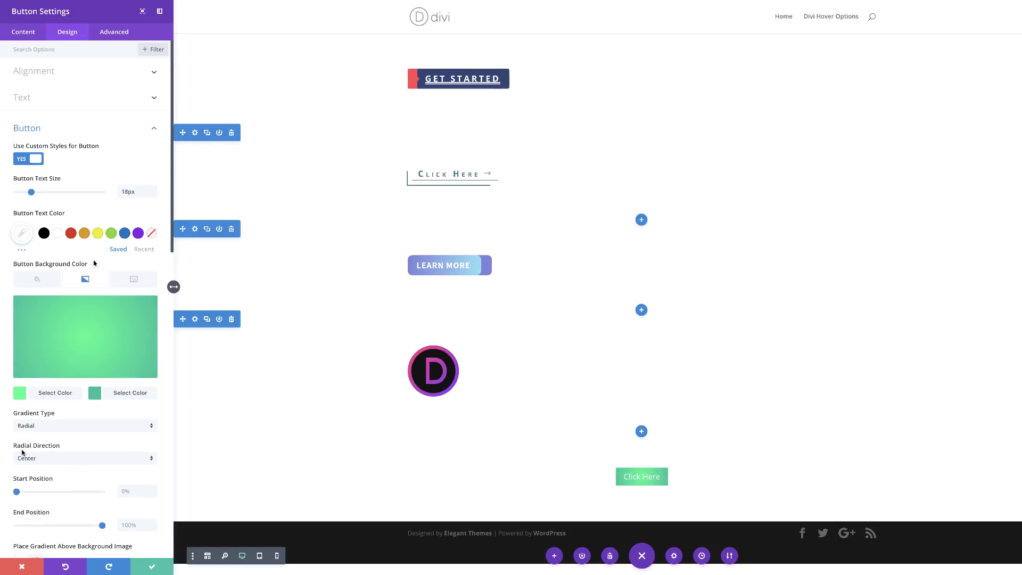
End the gradient at 75% and set the button border width to 0px.
click(144, 526)
text(75)
scroll(139, 397, down, 4)
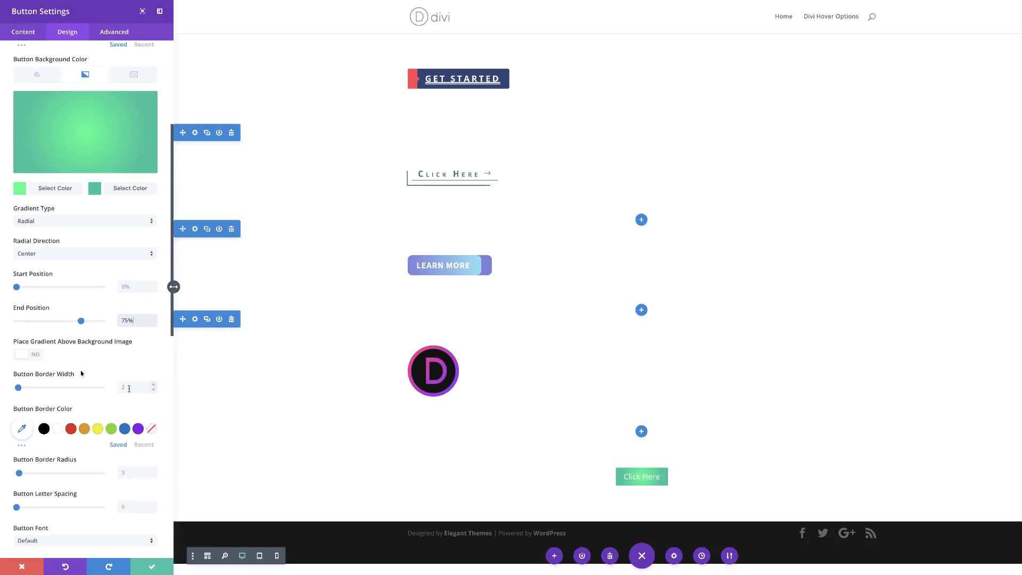
text(0px)
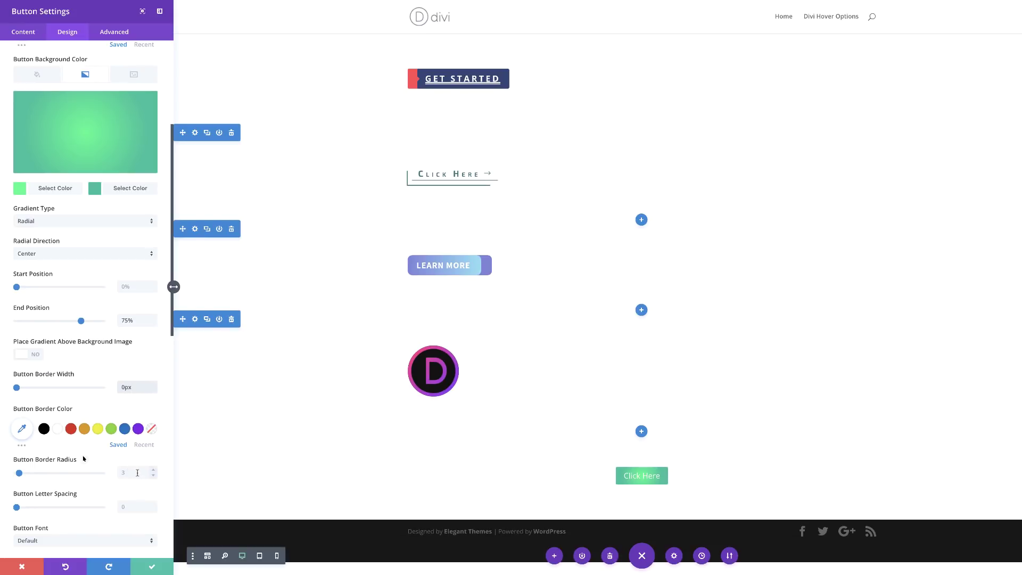
Set a 100px border radius and 4px letter spacing, enabling a separate hover value.
click(135, 471)
text(100px)
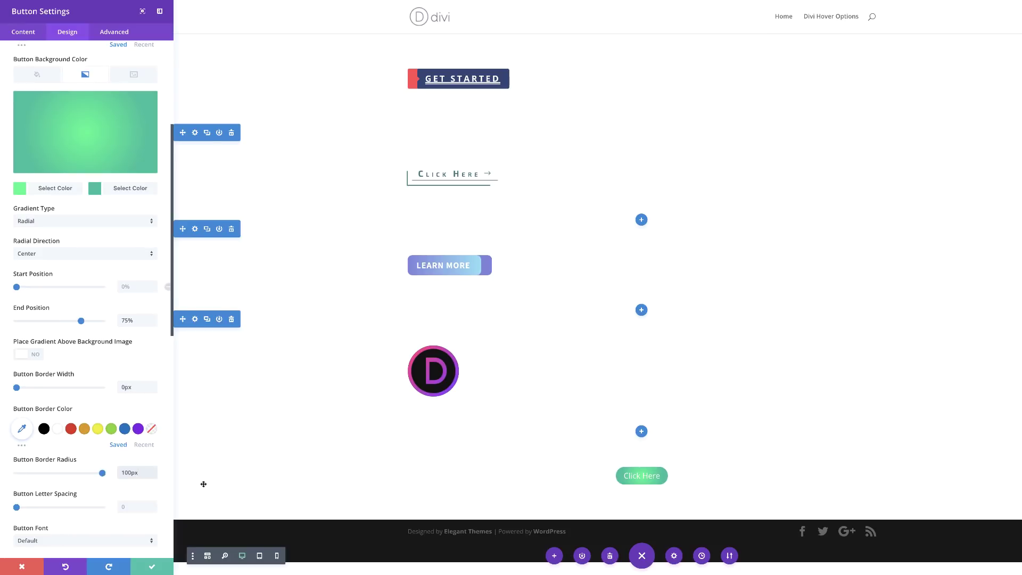
click(131, 507)
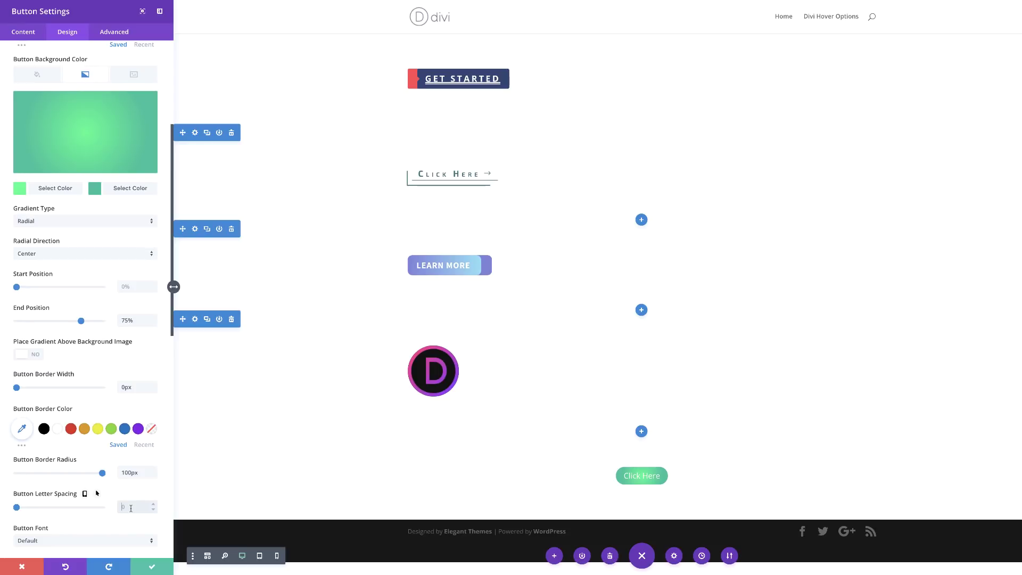
text(4px)
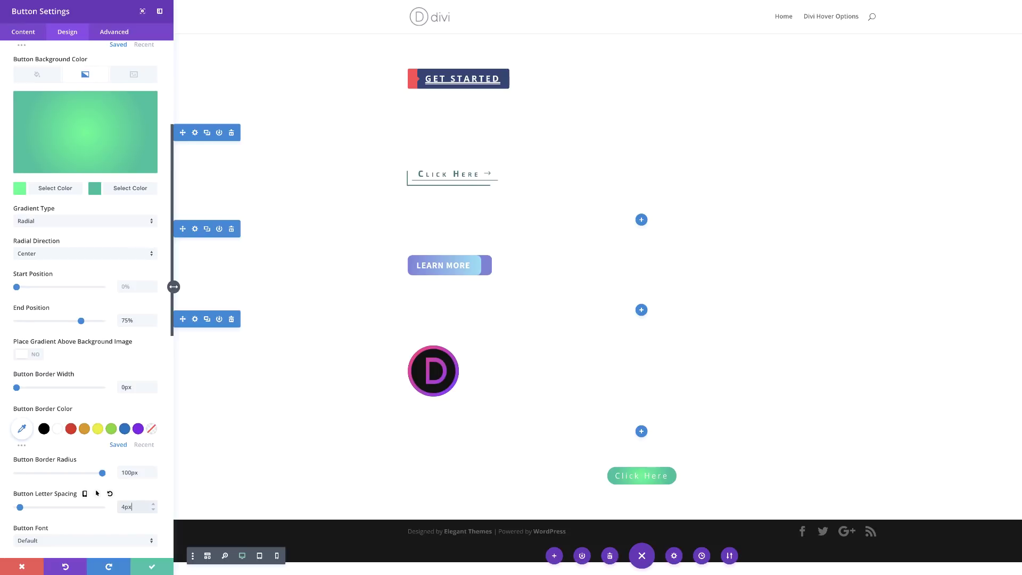
click(98, 495)
Set the hover letter spacing to 5px.
click(122, 508)
scroll(139, 479, down, 3)
text(5px)
click(113, 312)
click(72, 312)
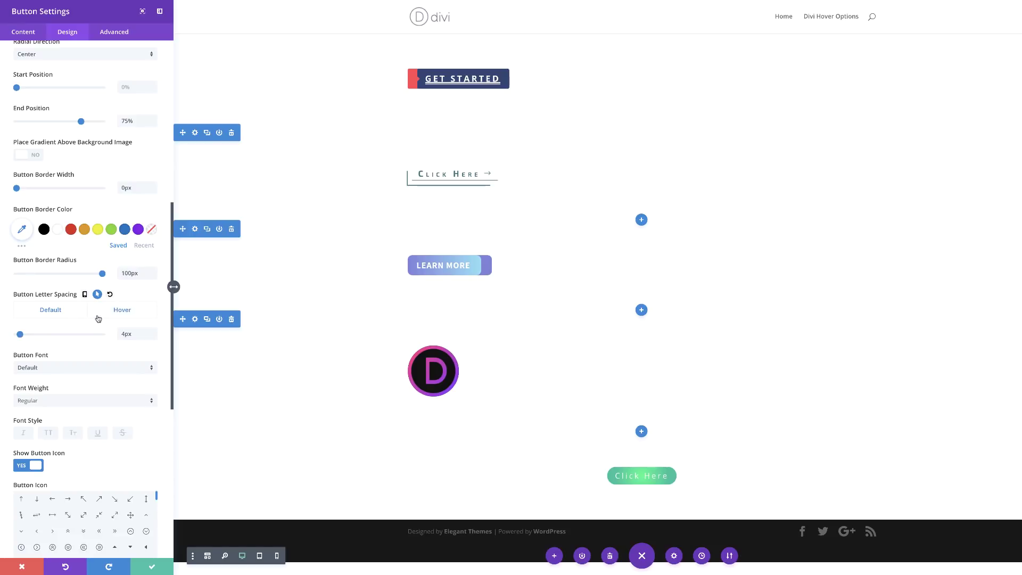
click(98, 313)
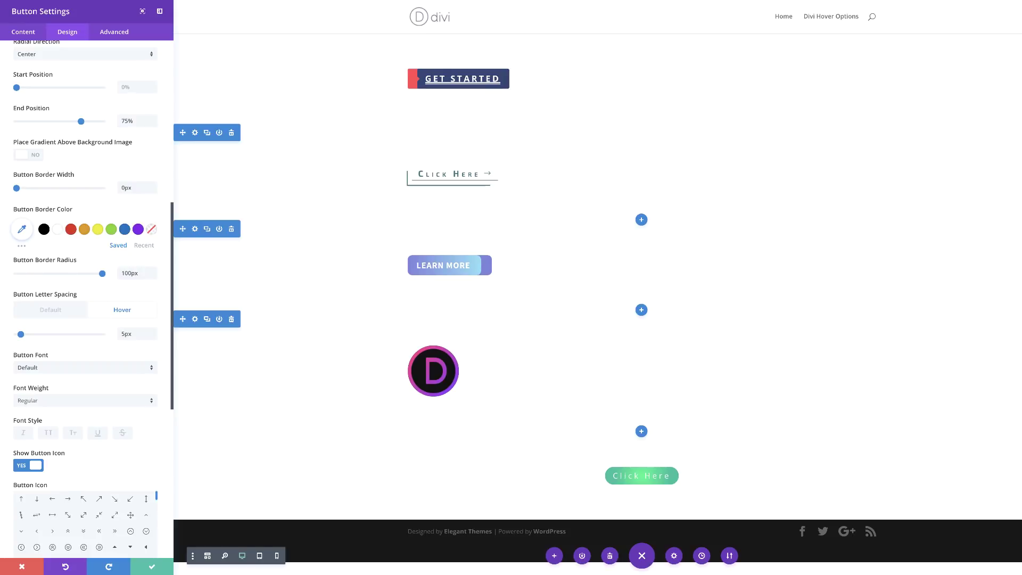
Make the button text Ultra Bold, italic and uppercase with a right-arrow icon.
click(65, 402)
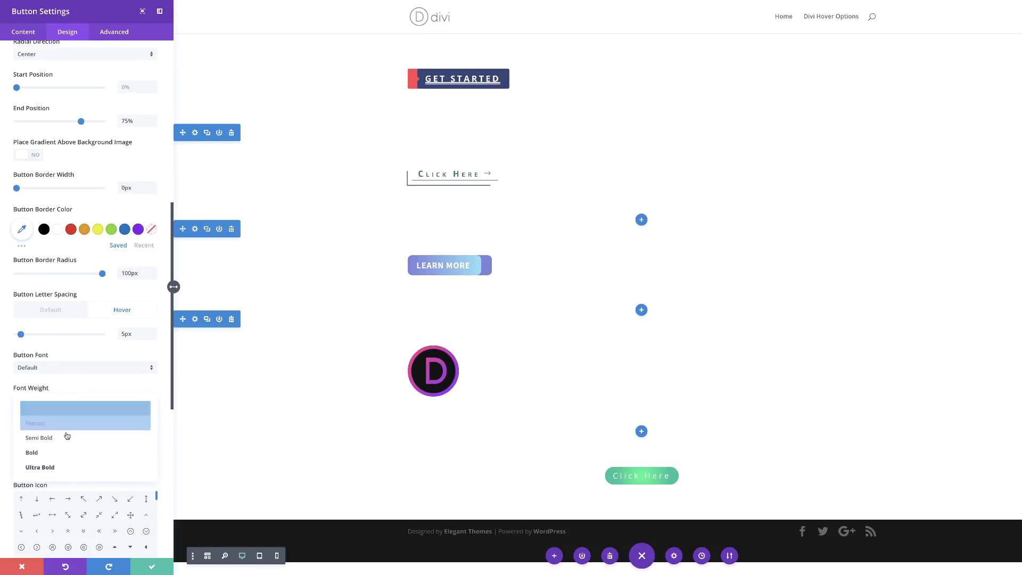
click(60, 465)
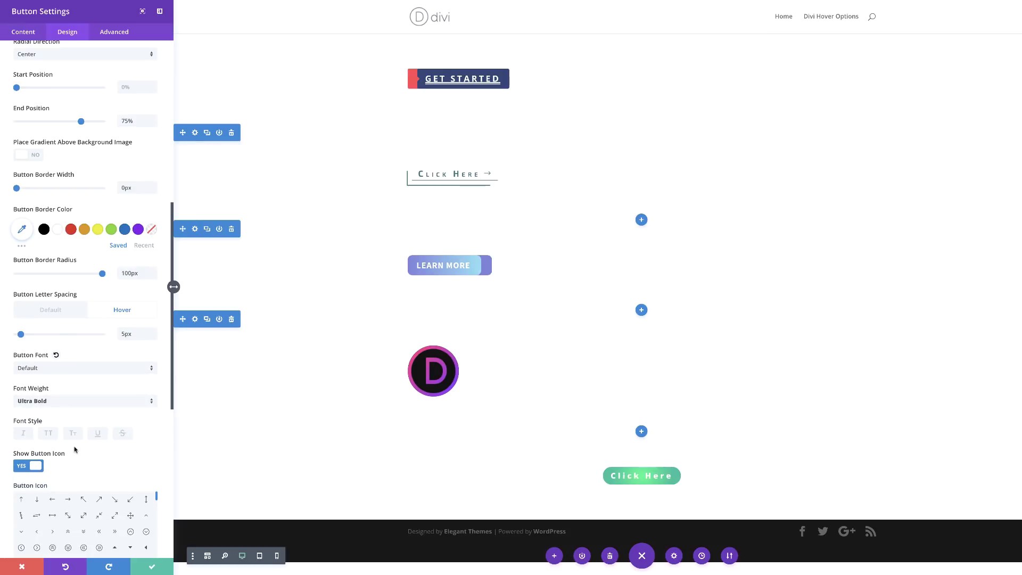
click(24, 434)
click(48, 434)
click(69, 501)
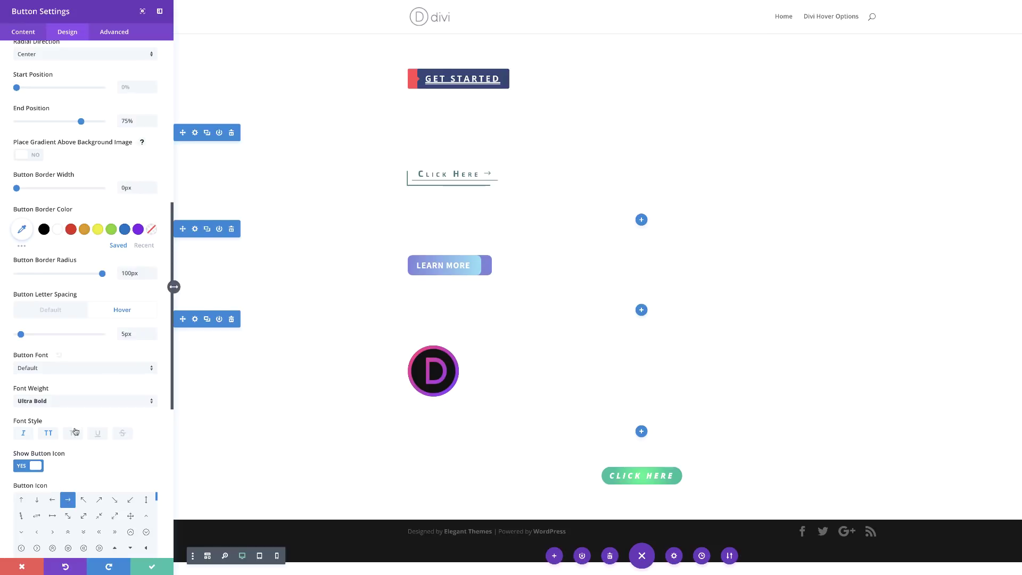
scroll(166, 442, down, 6)
scroll(166, 441, down, 2)
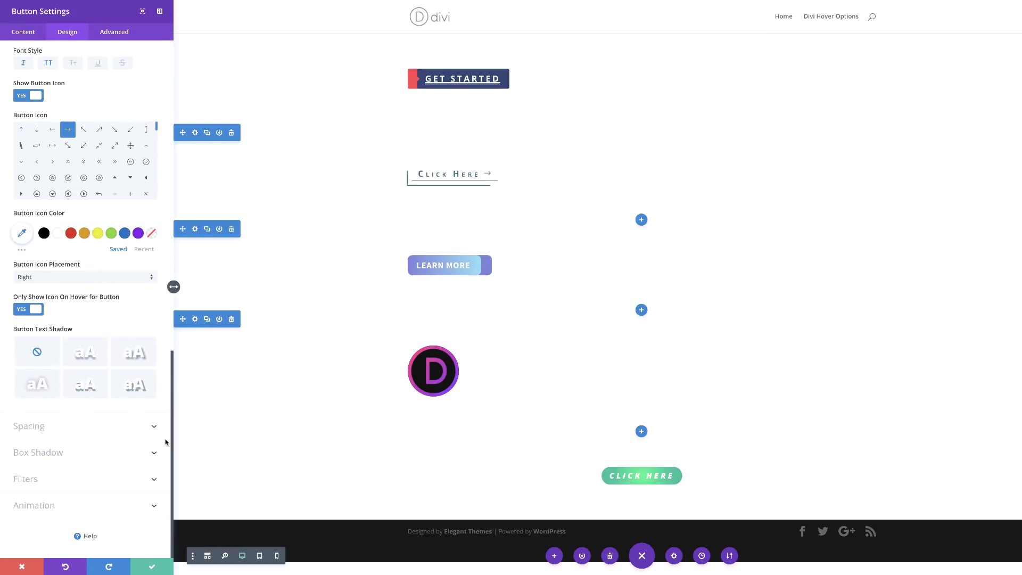
Give the button custom padding of 20px top and bottom, 30px left, 50px right.
click(39, 426)
click(28, 227)
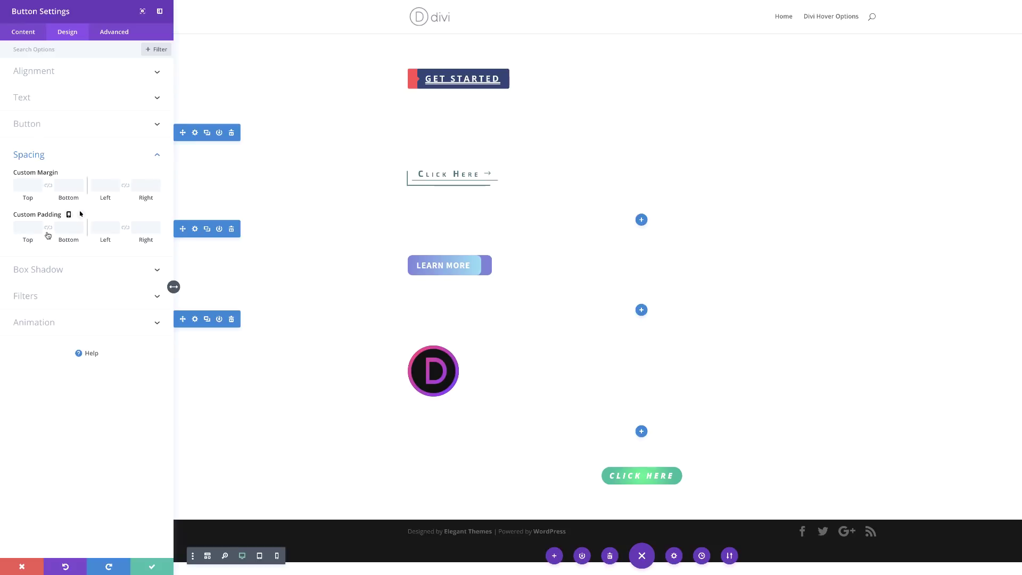
click(47, 228)
text(20)
click(60, 227)
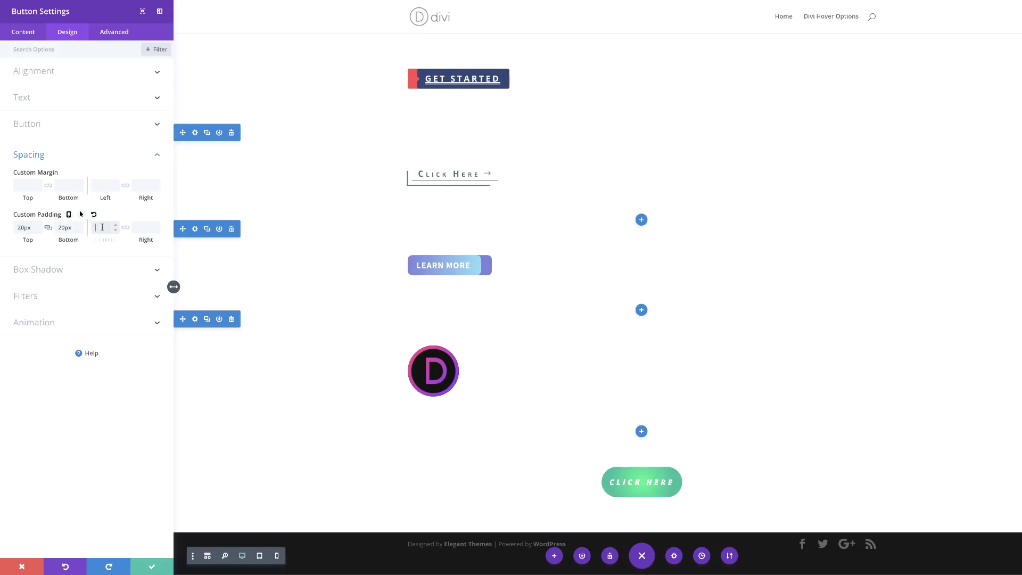
text(30px)
click(147, 227)
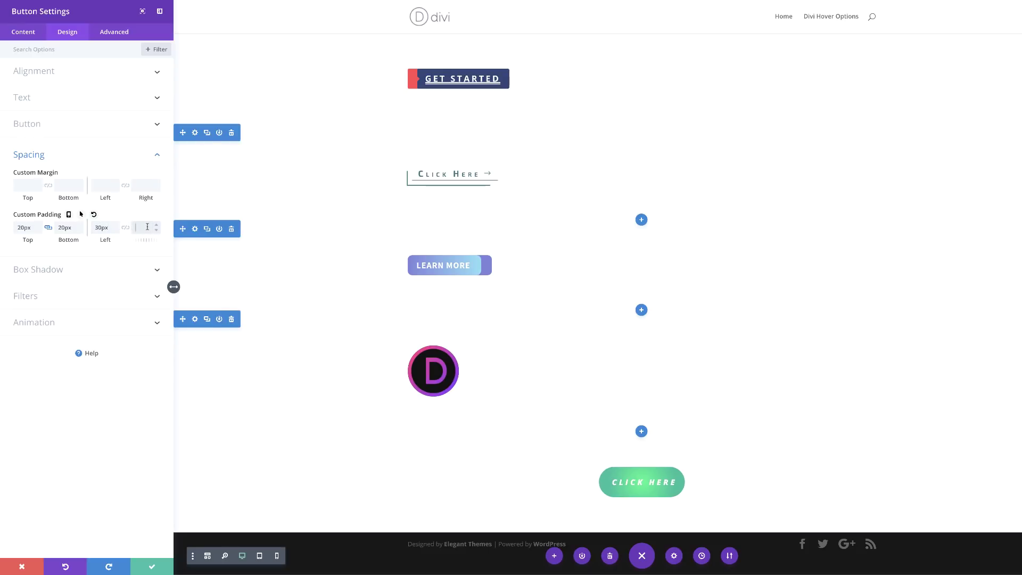
text(50px)
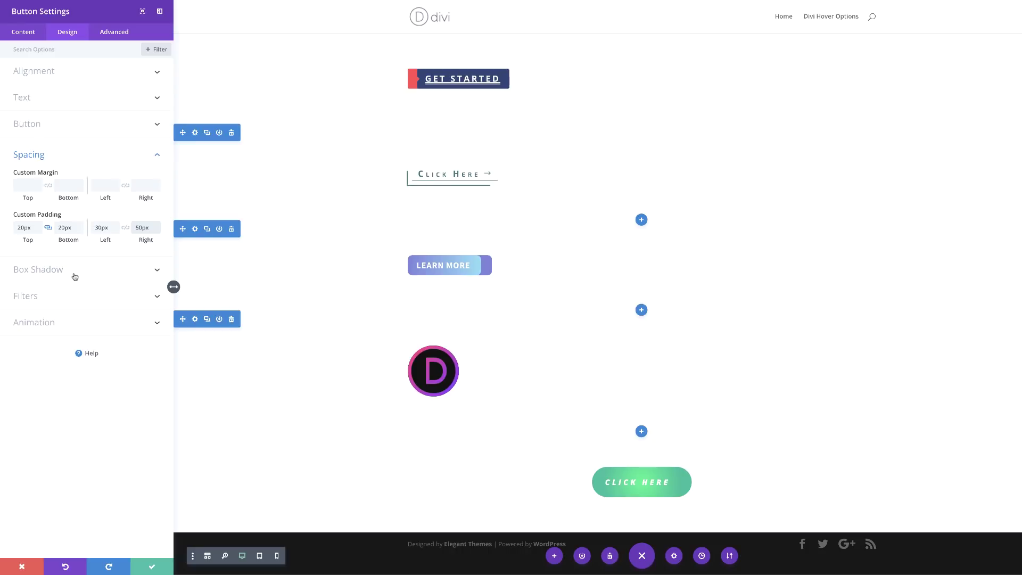
click(53, 269)
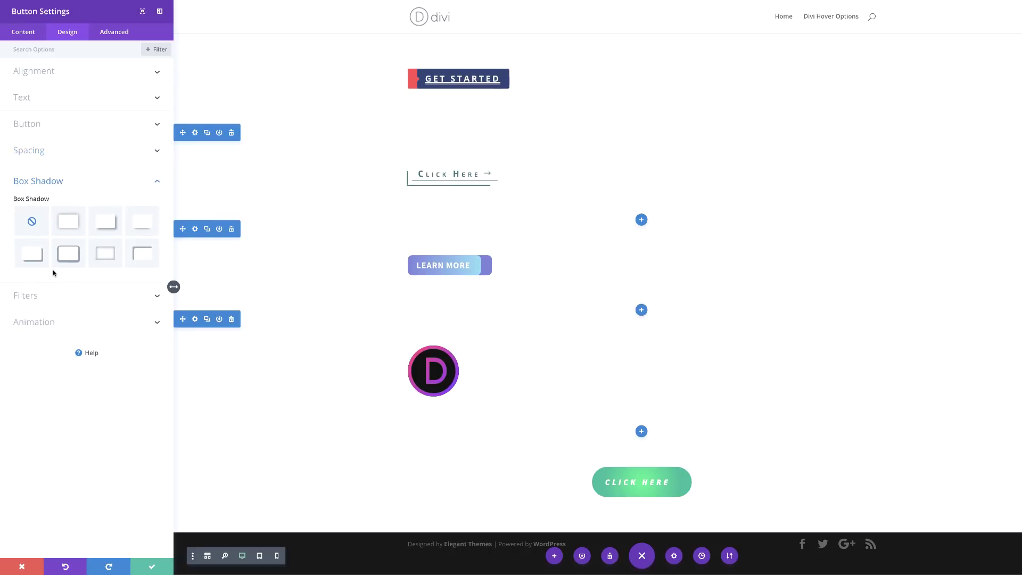
Apply the second box shadow preset with 0px vertical offset and 64px blur.
click(74, 222)
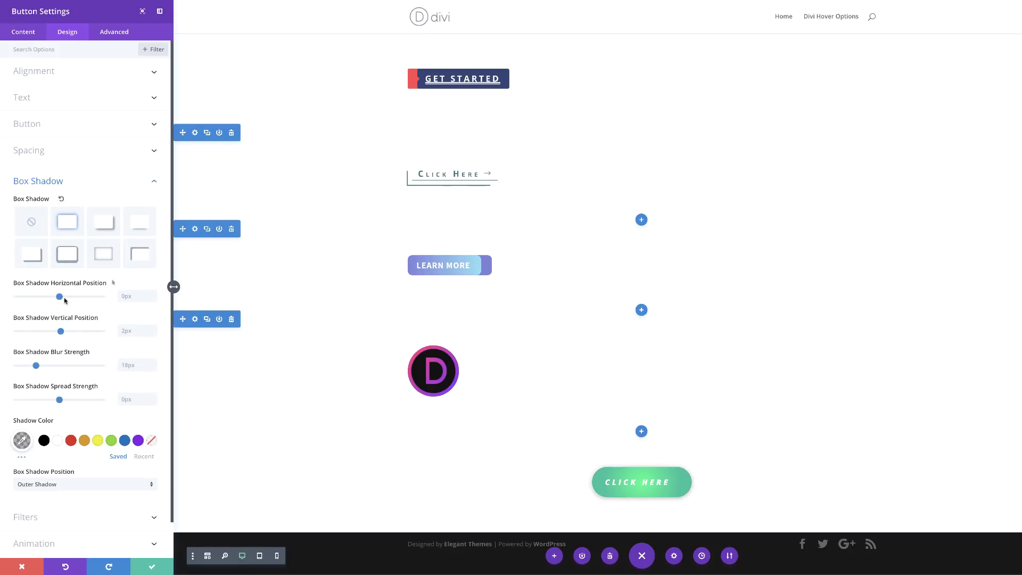
click(136, 330)
key(ctrl+a)
text(0px)
click(130, 366)
key(ctrl+a)
text(64px)
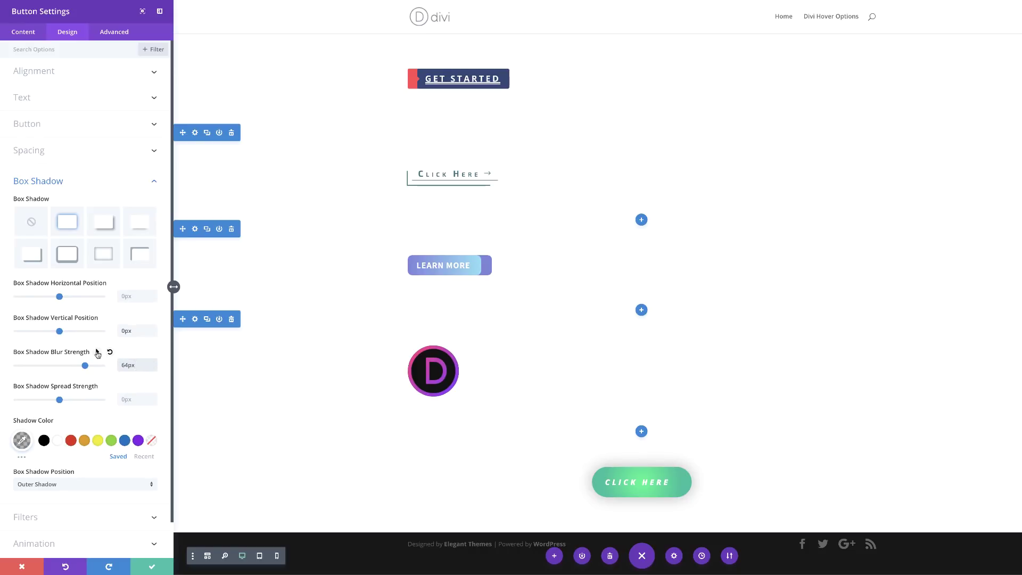
Grow the shadow blur to 100px on hover and set spread strength to -12px.
click(97, 352)
click(133, 393)
text(100)
click(72, 368)
click(110, 370)
click(83, 369)
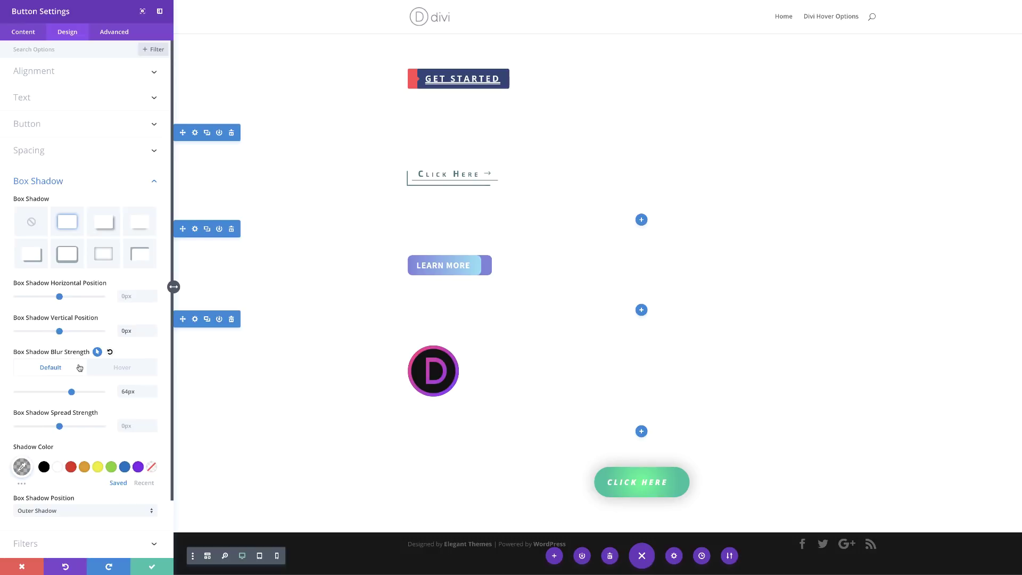
scroll(80, 368, down, 2)
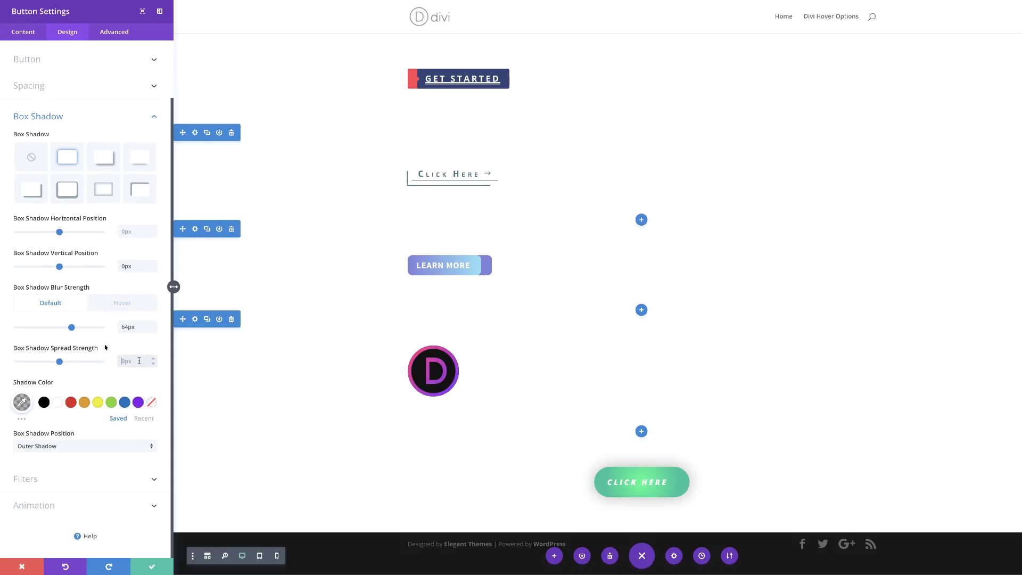
text(-12)
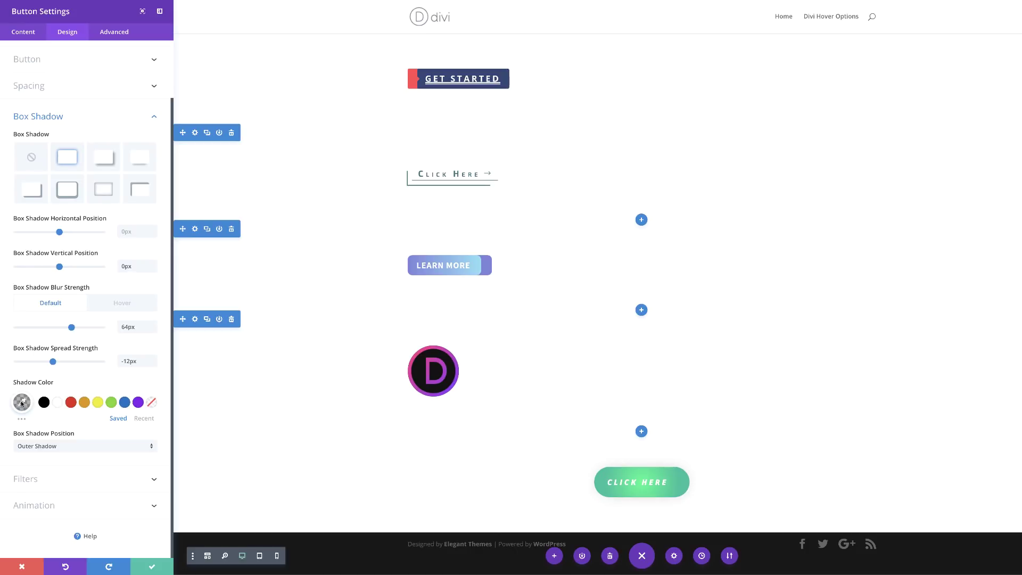
click(22, 401)
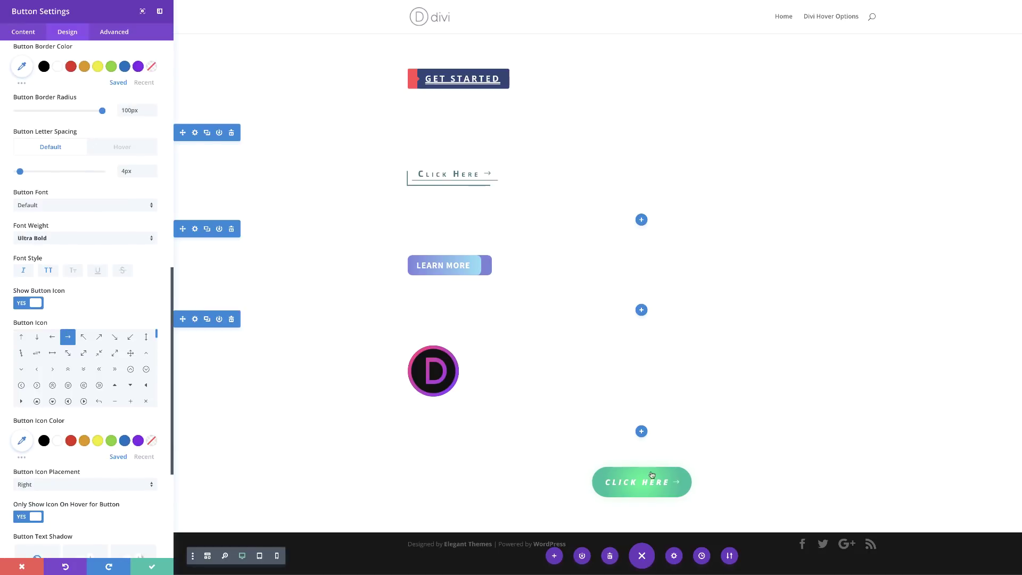
Set Only Show Icon On Hover to NO so the arrow always shows.
scroll(106, 492, down, 3)
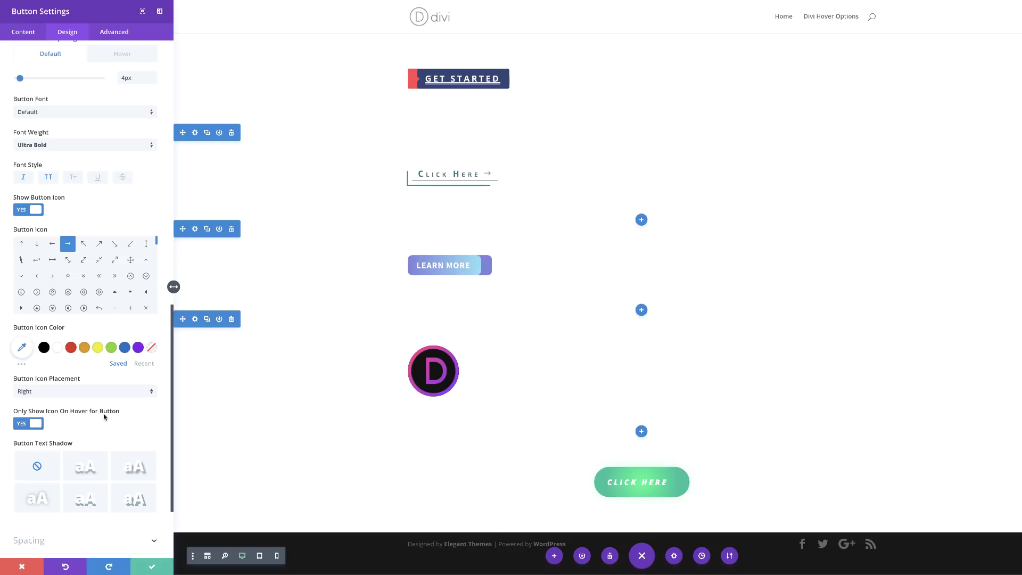
click(44, 422)
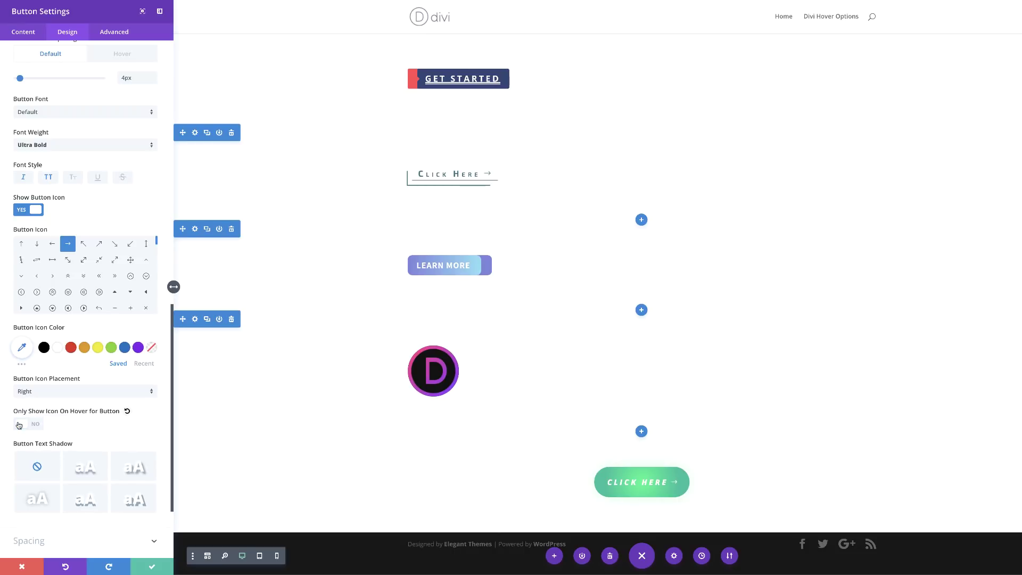